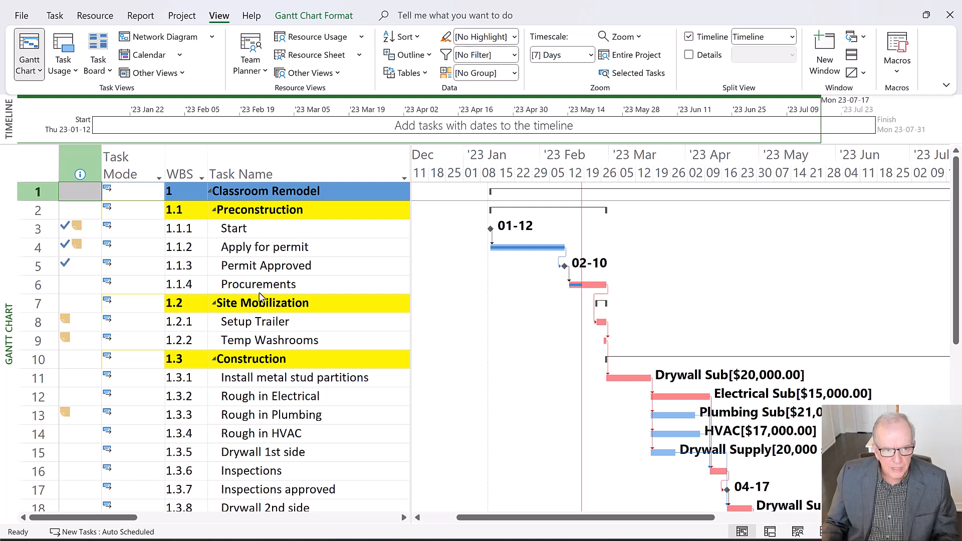
# Examine the Classroom Remodel task list from Preconstruction through Closeout, exposing the Duration, Start and Finish columns
pyautogui.scroll(-1, 260, 314)
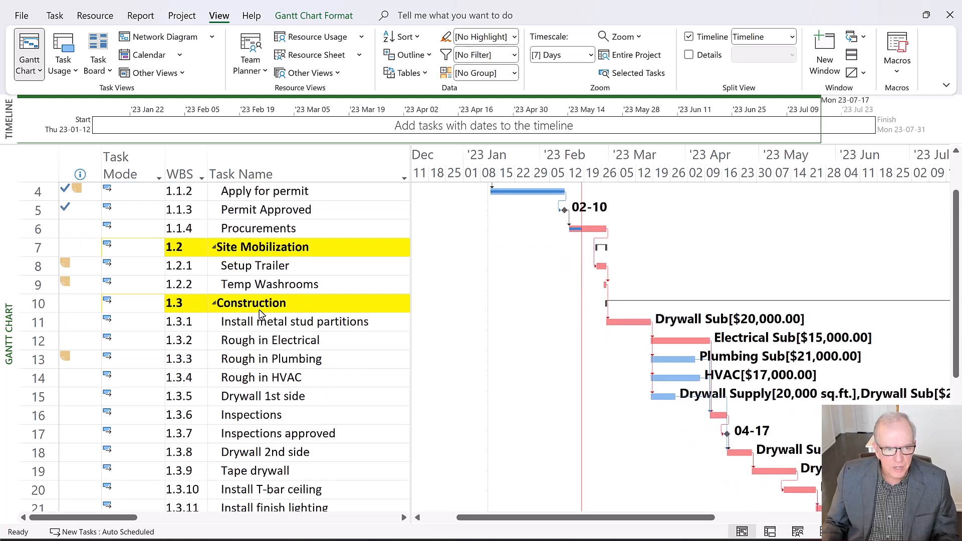
pyautogui.scroll(-2, 259, 313)
pyautogui.scroll(-2, 260, 314)
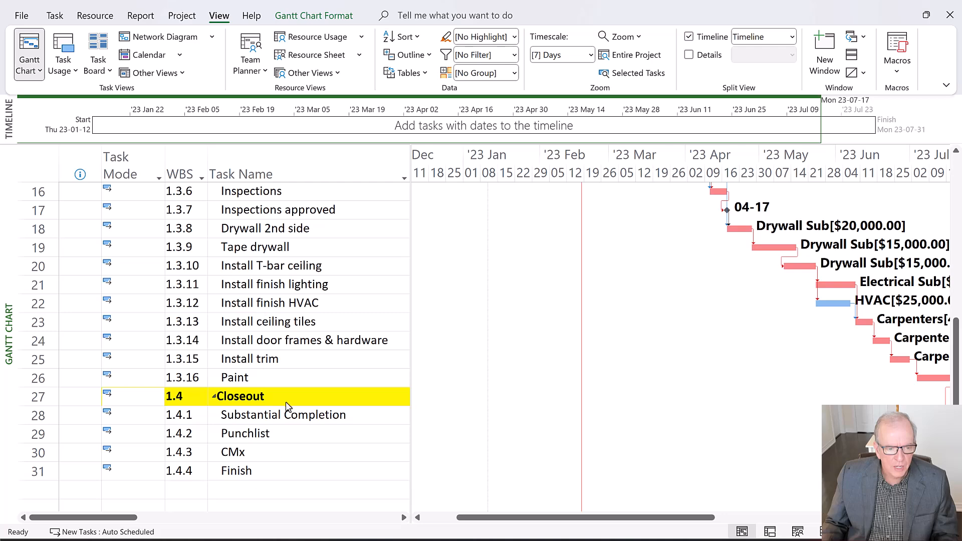
pyautogui.scroll(4, 289, 406)
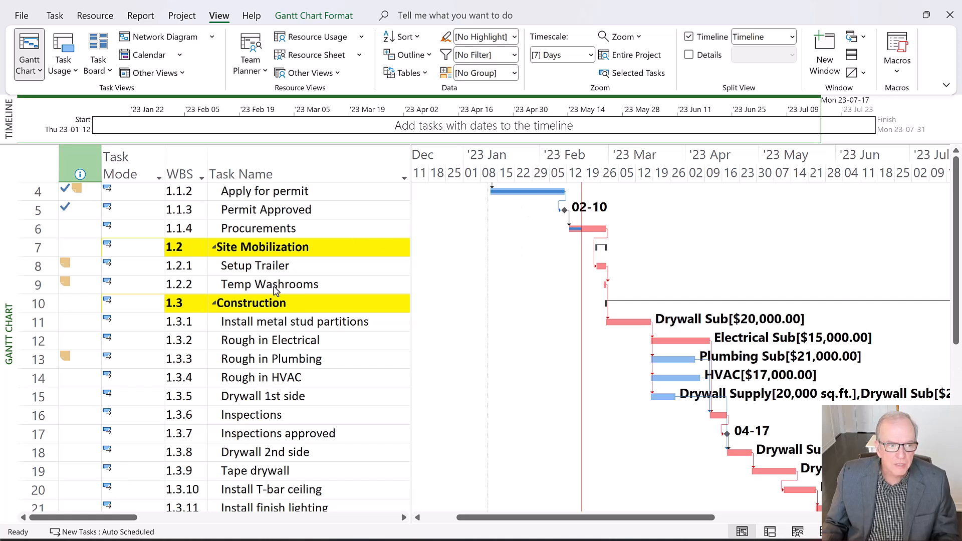
pyautogui.scroll(1, 957, 239)
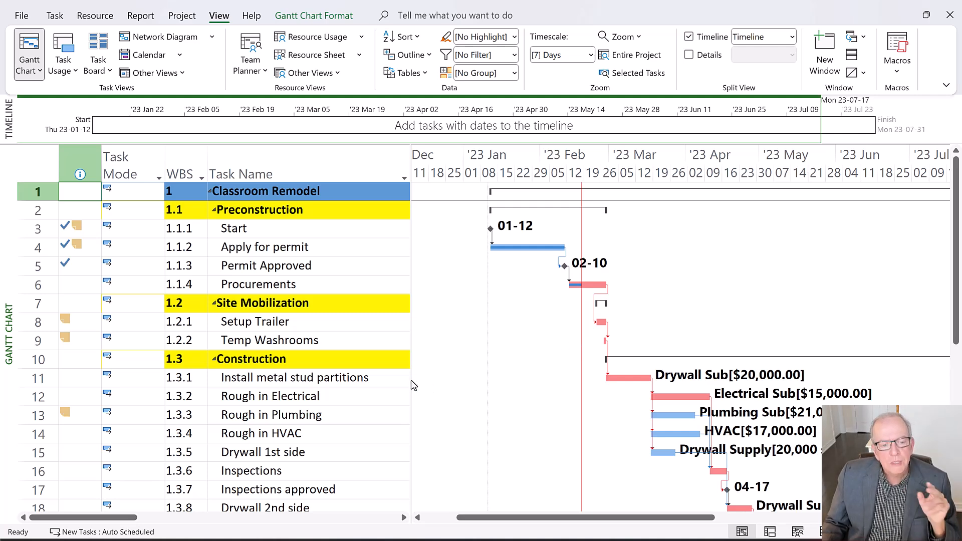
pyautogui.scroll(-1, 402, 376)
pyautogui.scroll(-1, 397, 375)
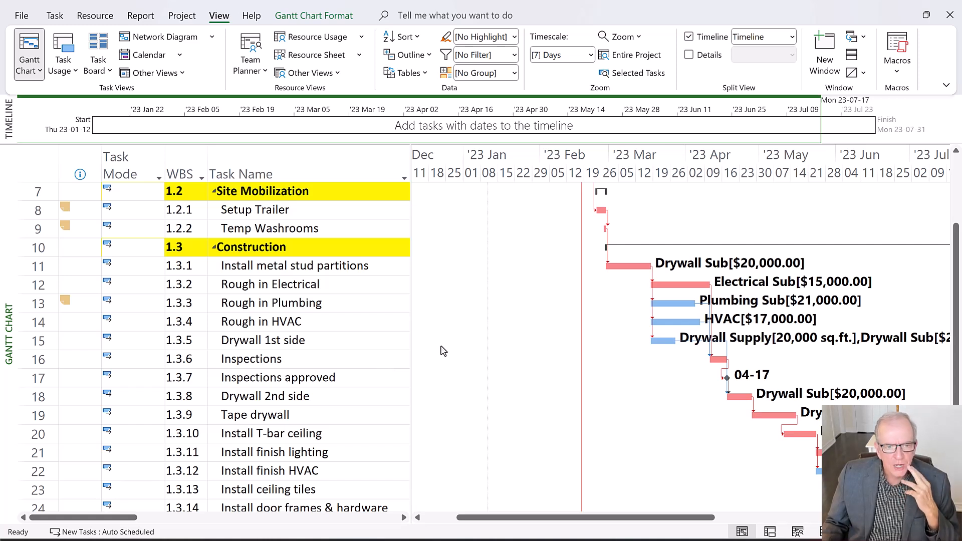
pyautogui.moveTo(412, 353); pyautogui.dragTo(658, 379)
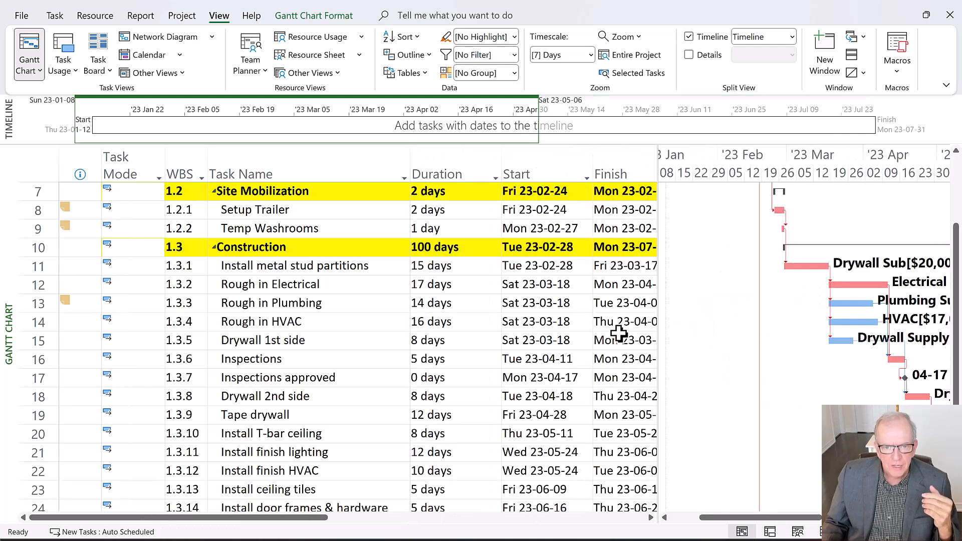
# Switch the Gantt Chart's task table from Entry to the Variance table
pyautogui.click(39, 159)
pyautogui.rightClick(39, 159)
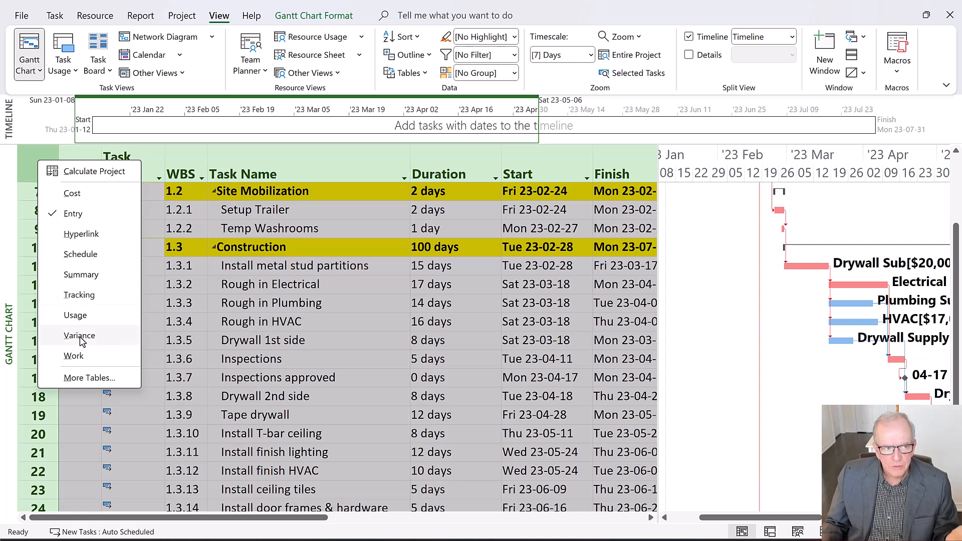
pyautogui.click(34, 174)
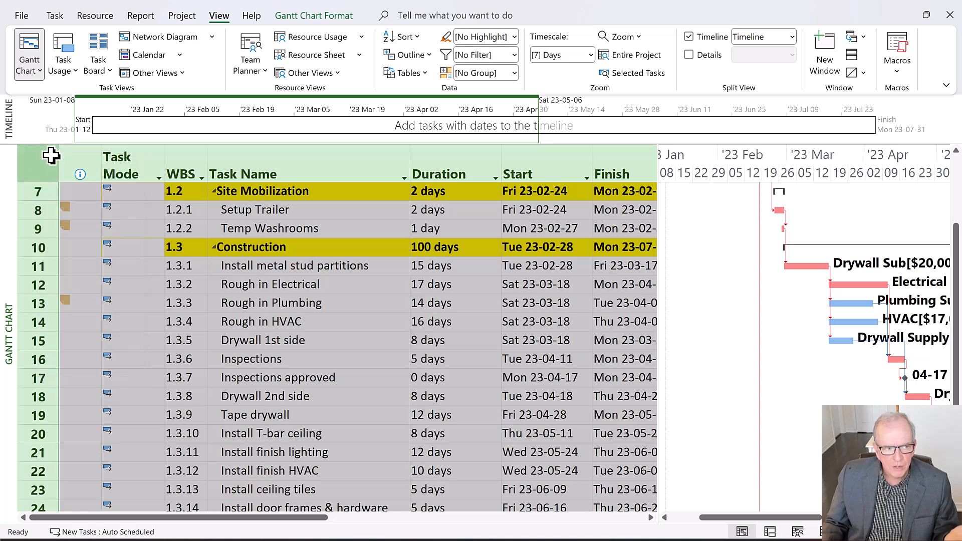
pyautogui.rightClick(34, 160)
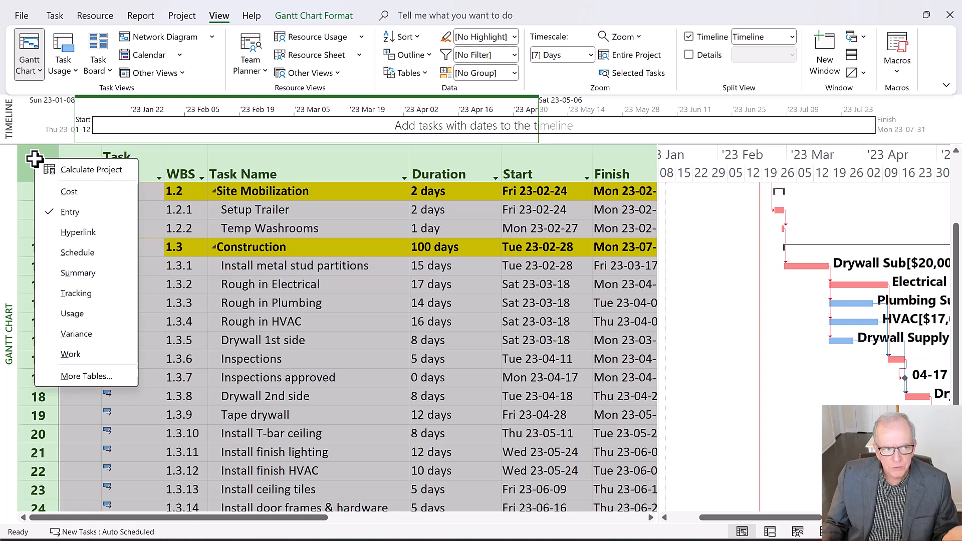
pyautogui.click(78, 212)
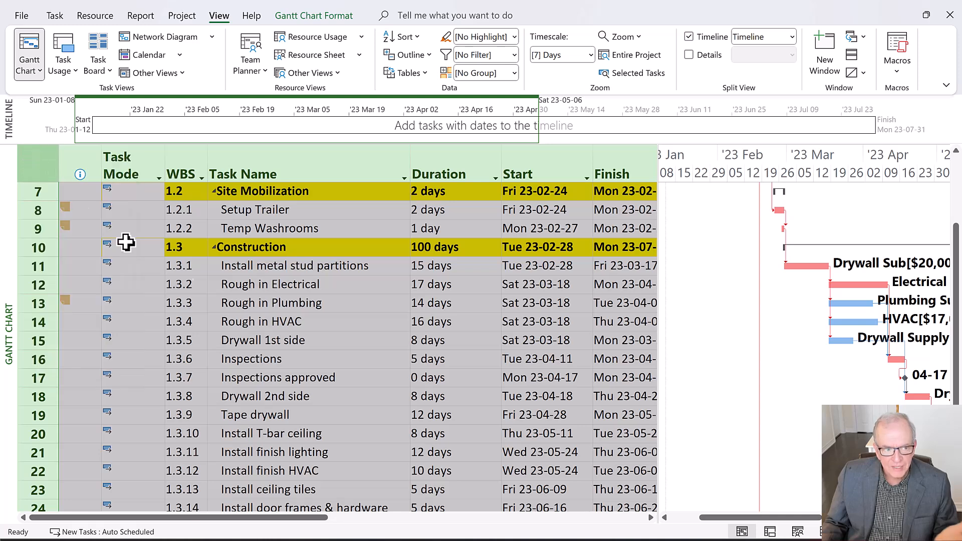
pyautogui.rightClick(38, 167)
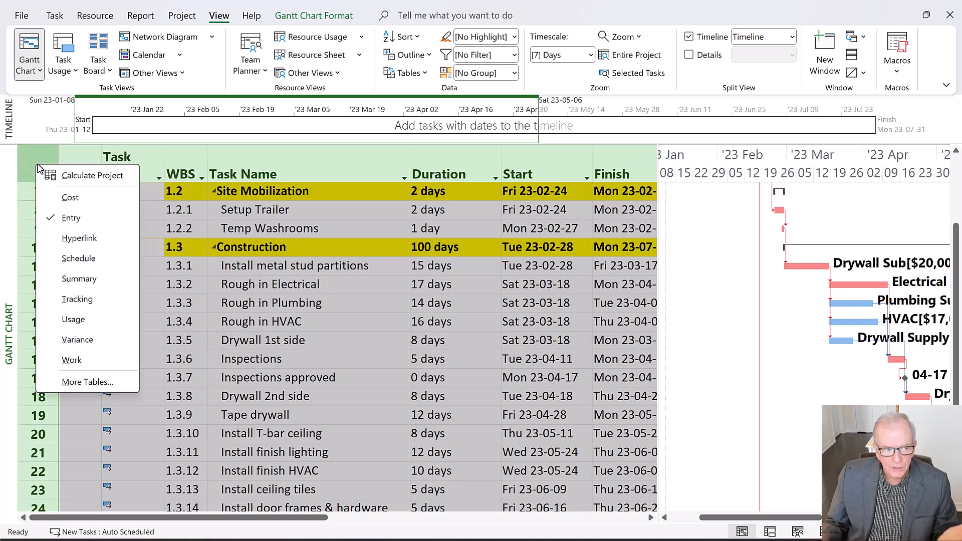
pyautogui.click(99, 341)
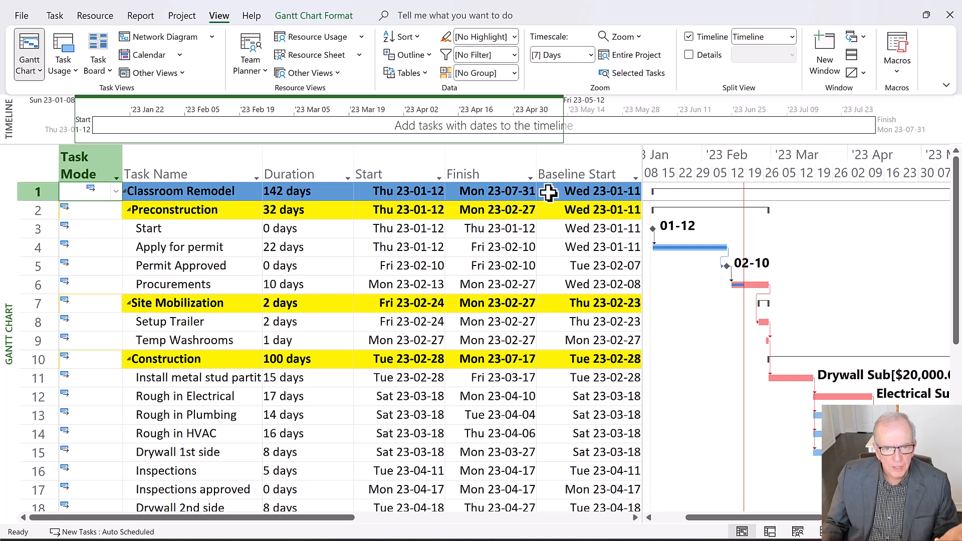
# Widen the table area through Finish Var. and examine the baseline dates and start and finish variances for all tasks
pyautogui.moveTo(643, 228); pyautogui.dragTo(837, 250)
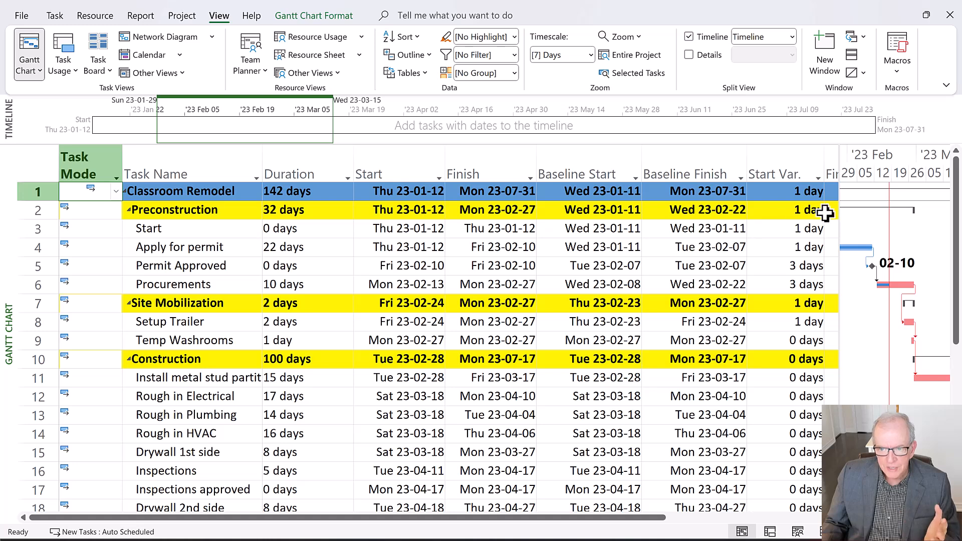
pyautogui.moveTo(842, 215); pyautogui.dragTo(900, 221)
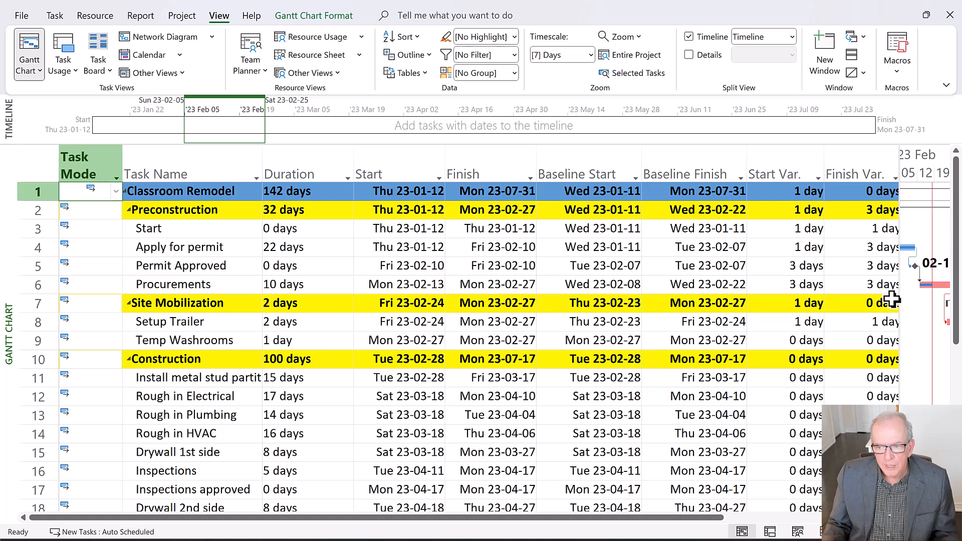
pyautogui.moveTo(913, 293); pyautogui.dragTo(932, 271)
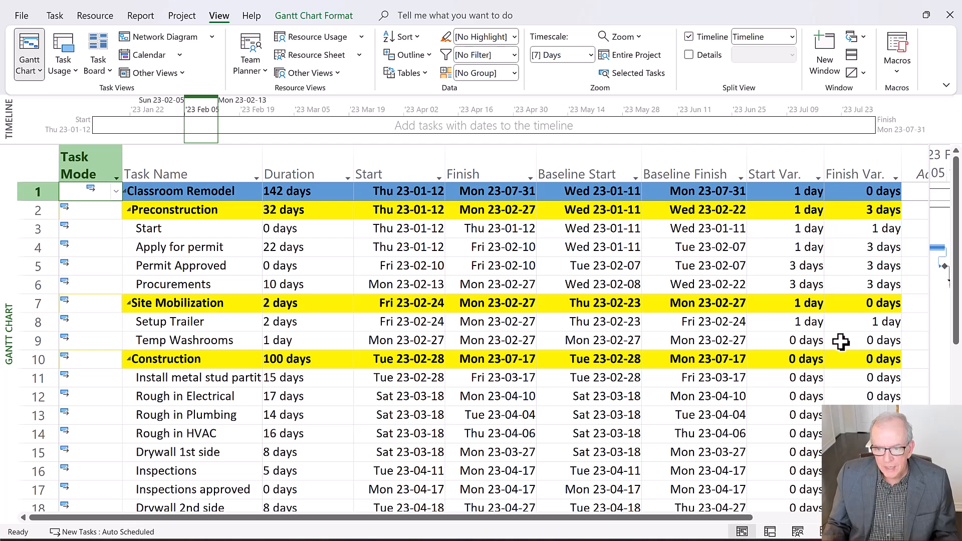
pyautogui.scroll(-2, 838, 386)
pyautogui.scroll(-2, 835, 386)
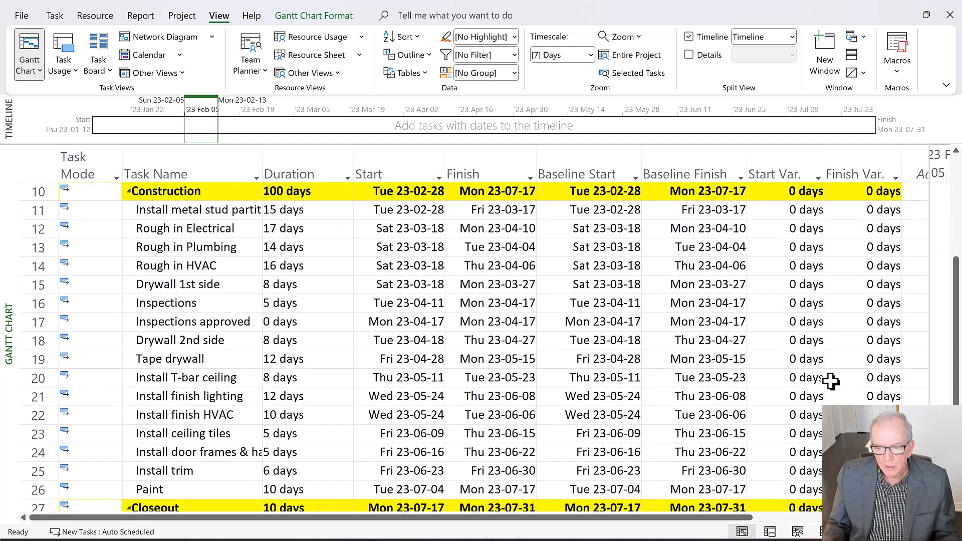
pyautogui.scroll(-3, 832, 379)
pyautogui.scroll(3, 830, 377)
pyautogui.scroll(3, 830, 377)
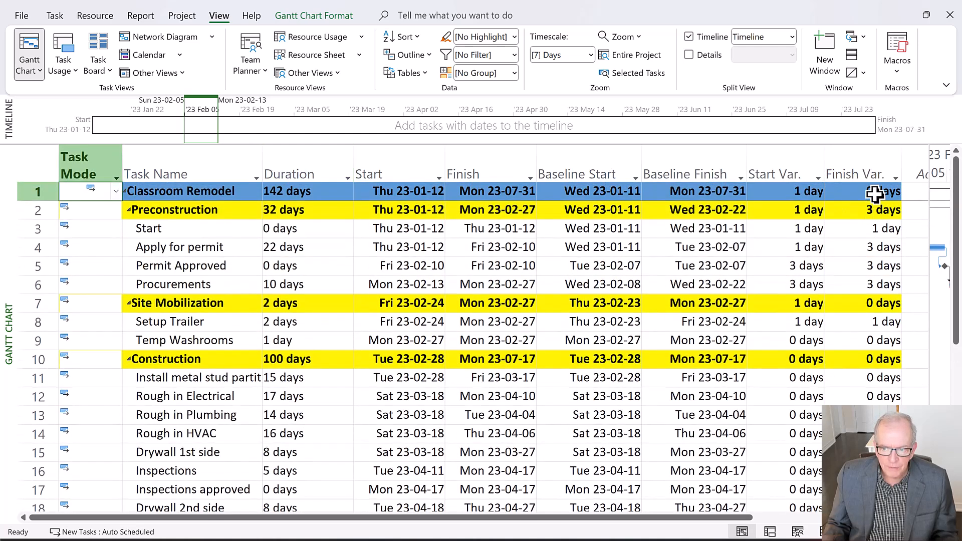
pyautogui.moveTo(930, 234); pyautogui.dragTo(516, 265)
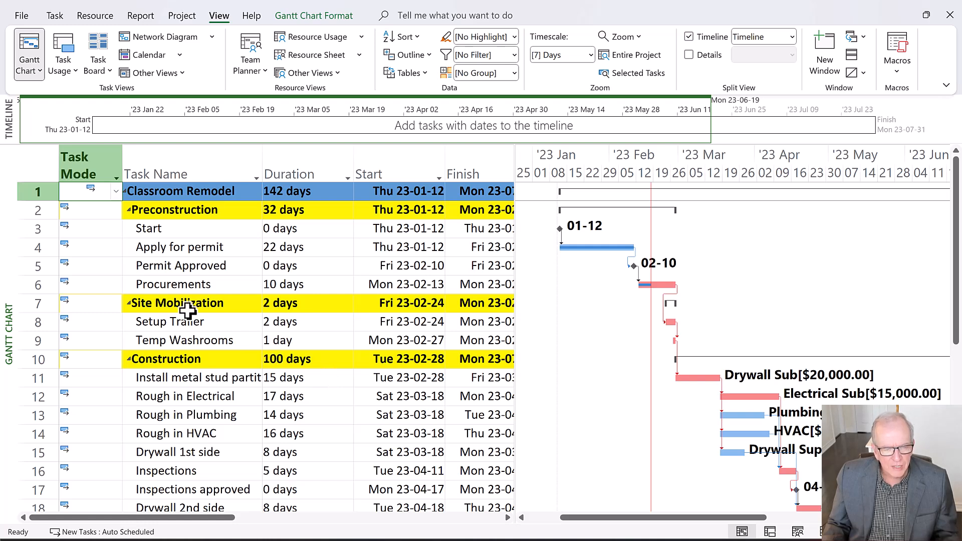
pyautogui.click(28, 172)
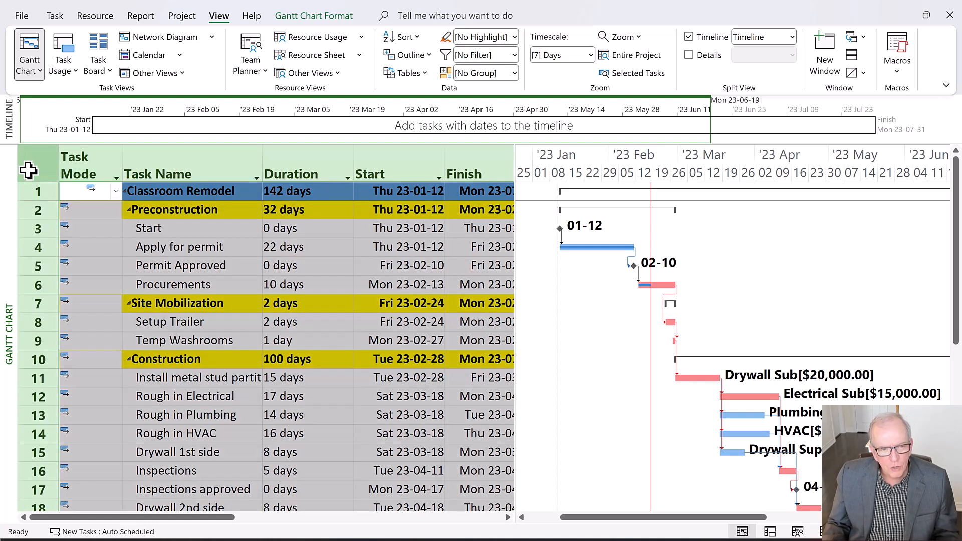
pyautogui.click(390, 158)
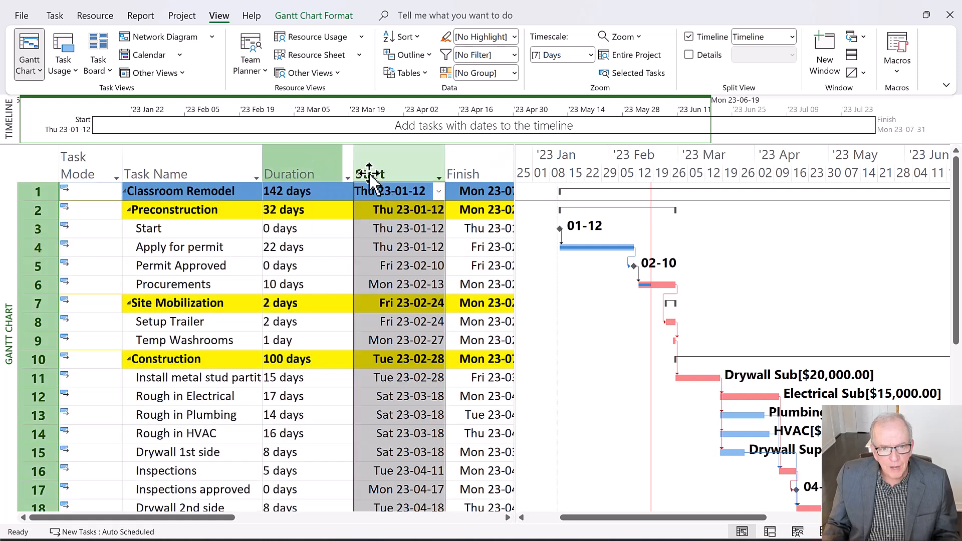
pyautogui.moveTo(515, 168); pyautogui.dragTo(840, 223)
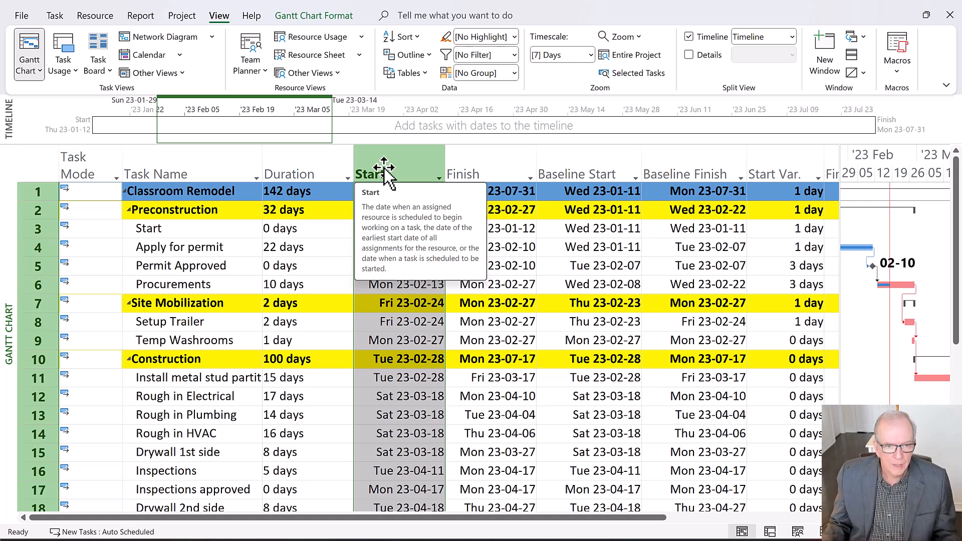
# Switch the task table back to Entry and size the table area to show columns up to Predecessors
pyautogui.click(39, 171)
pyautogui.rightClick(39, 172)
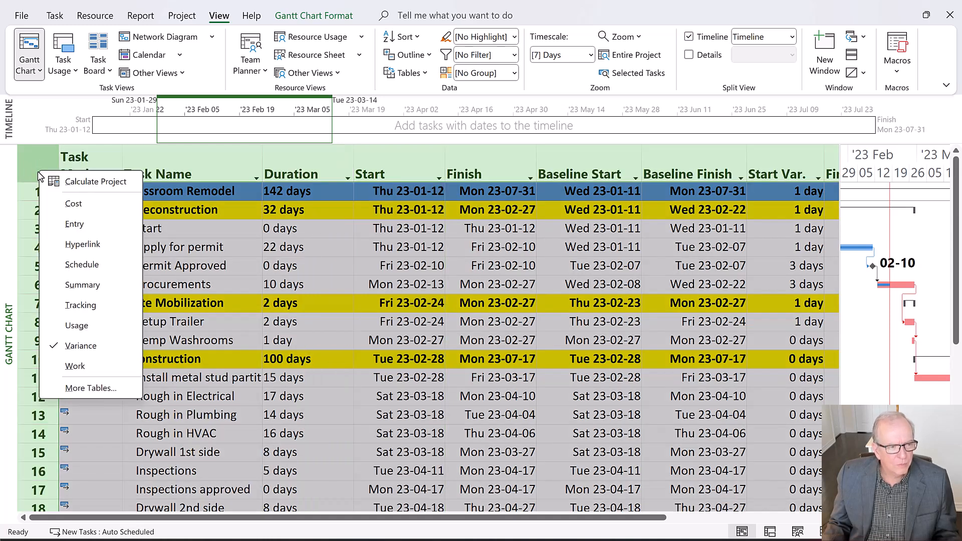
pyautogui.click(62, 224)
pyautogui.scroll(-2, 253, 347)
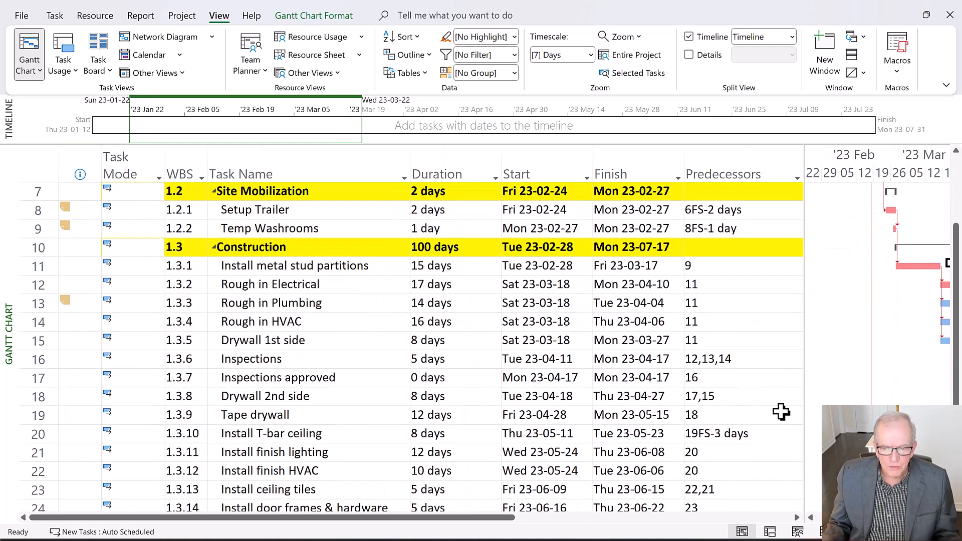
pyautogui.moveTo(801, 389); pyautogui.dragTo(741, 391)
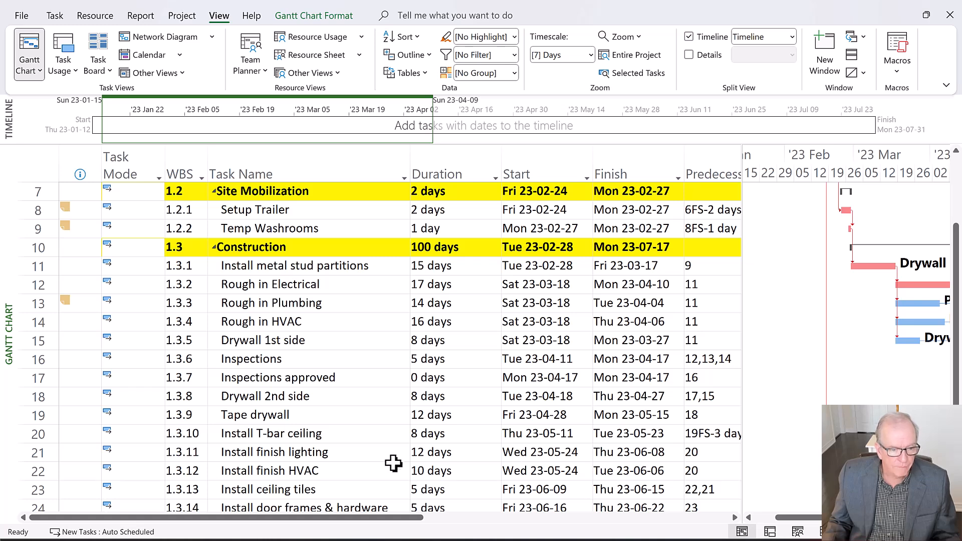
# Insert eight new tasks directly above the Install T-bar ceiling task in the Construction phase
pyautogui.scroll(-3, 324, 448)
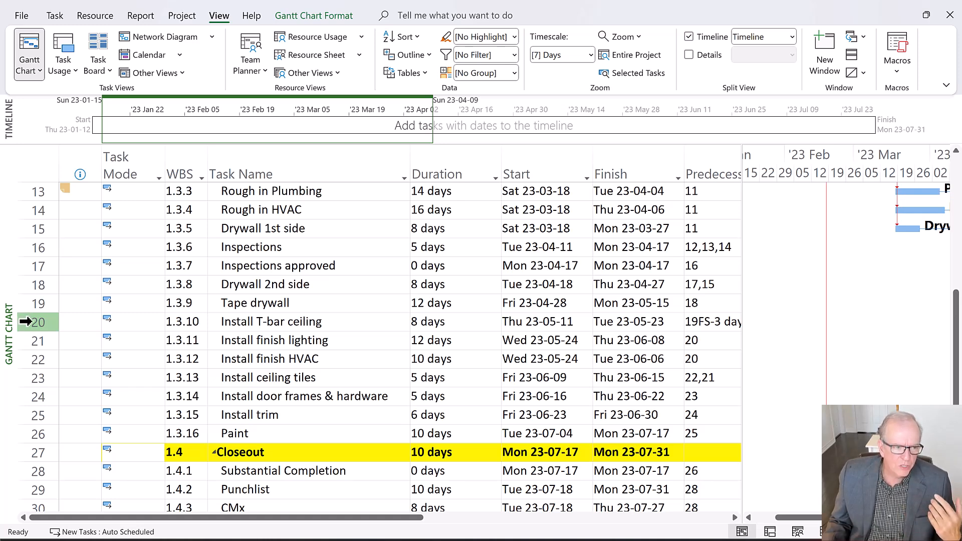
pyautogui.moveTo(25, 320); pyautogui.dragTo(38, 453)
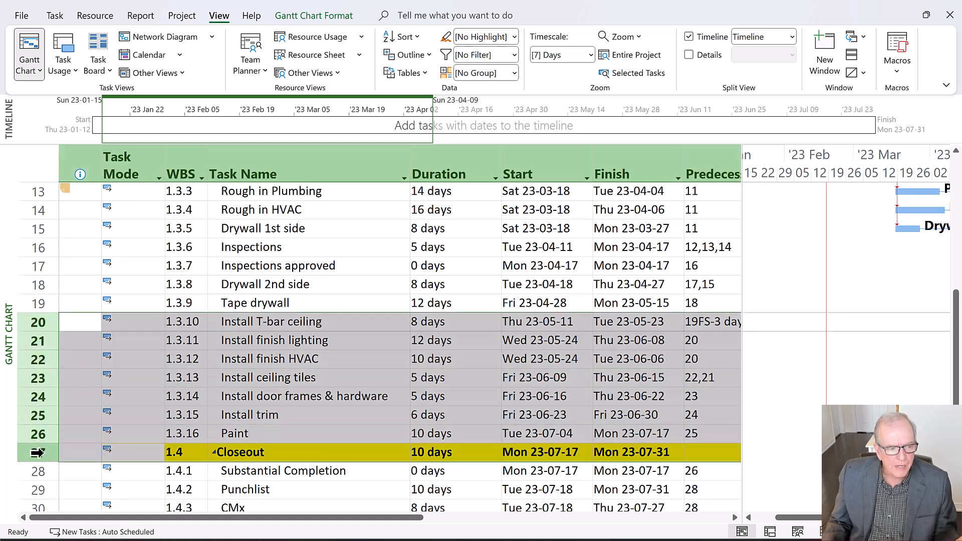
pyautogui.rightClick(97, 371)
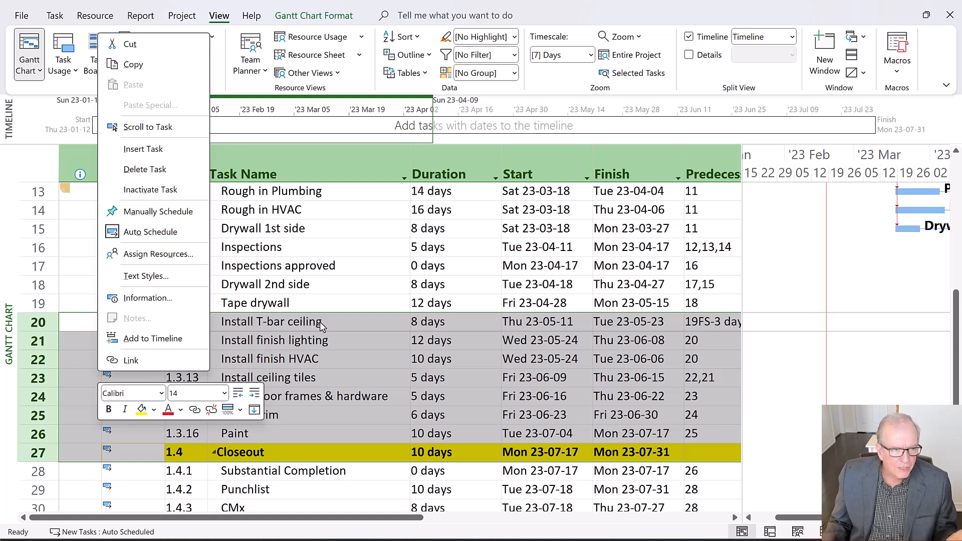
pyautogui.click(169, 153)
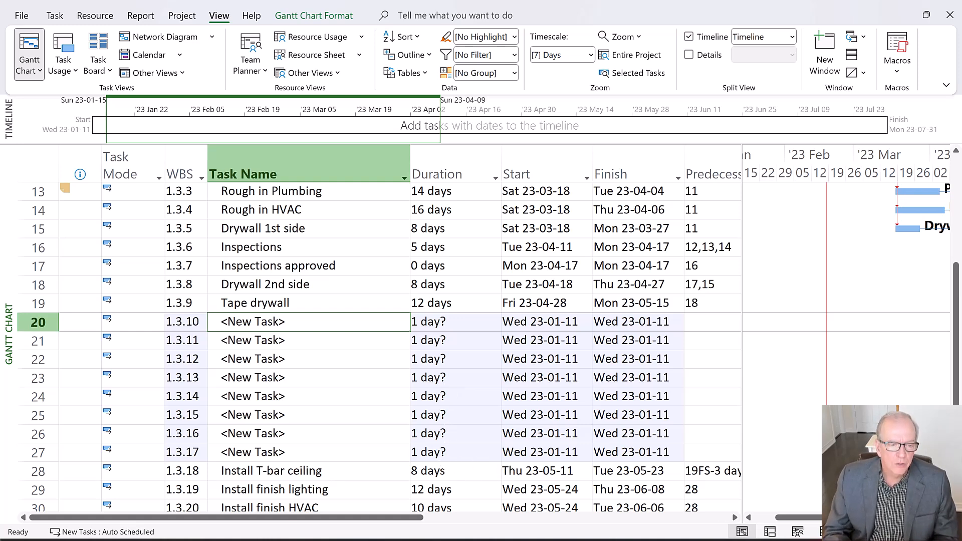
# Name the first new task "CCO No. 5 Conference Rm. Bulkhead" and widen the Task Name column to fit it on one line
pyautogui.write('C')
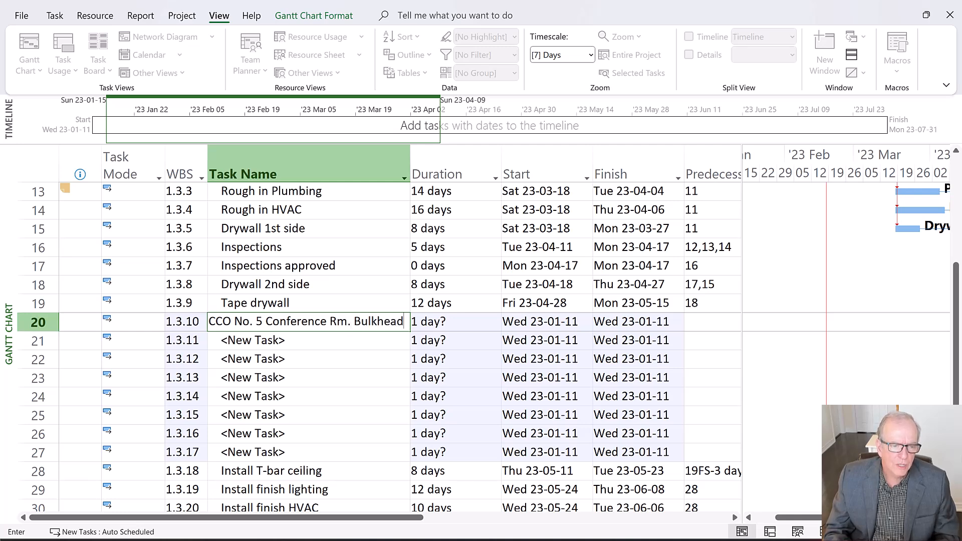
pyautogui.press('Return')
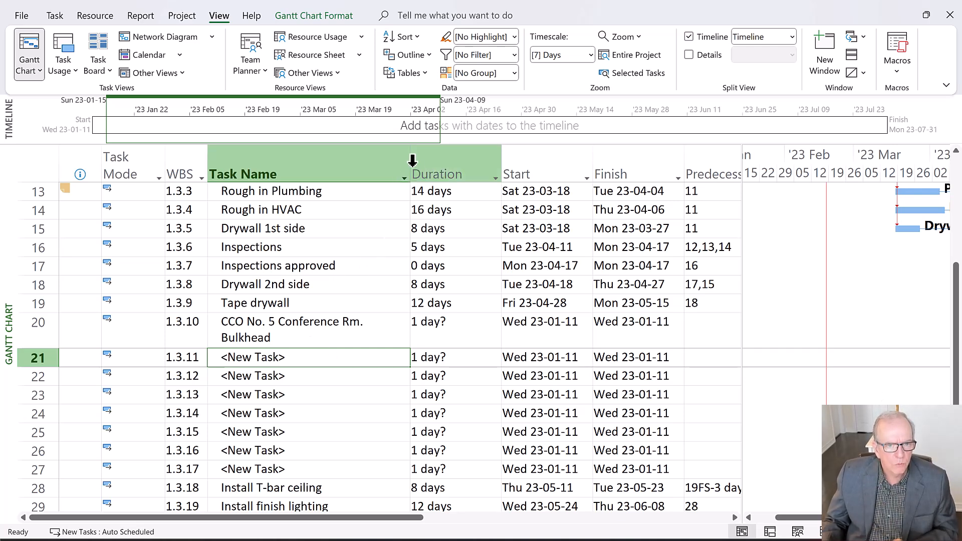
pyautogui.moveTo(500, 177); pyautogui.dragTo(474, 182)
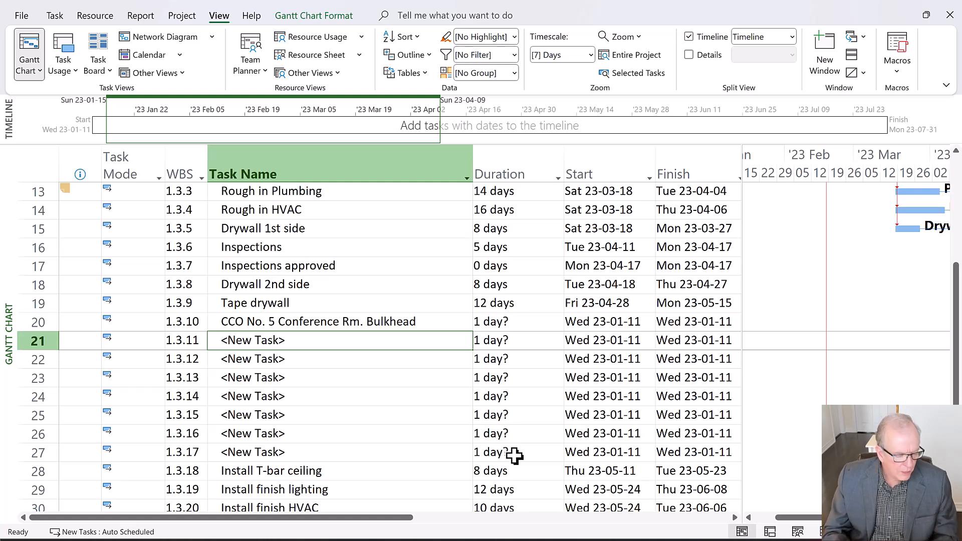
# Name the second new task, in row 21, "Install metal bulkhead"
pyautogui.write('Install metal')
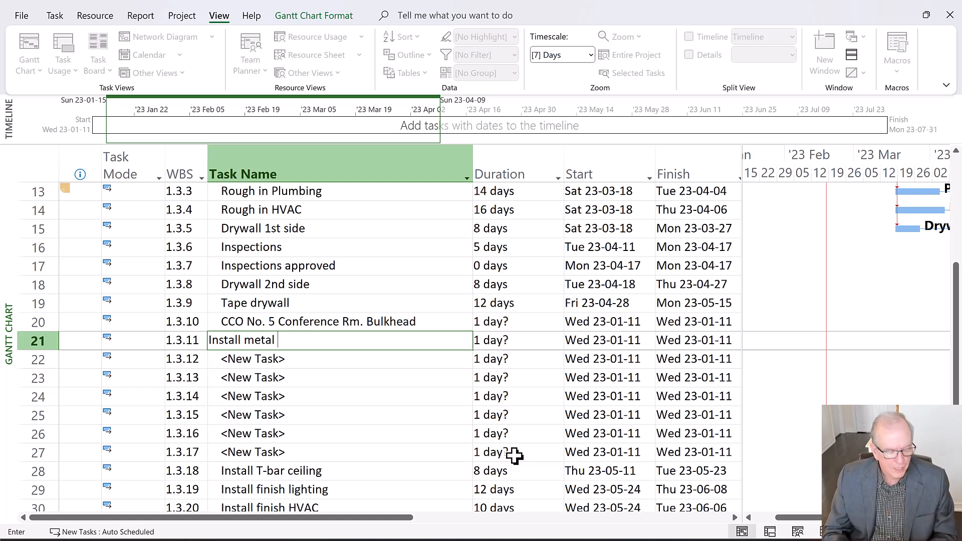
pyautogui.write('bu')
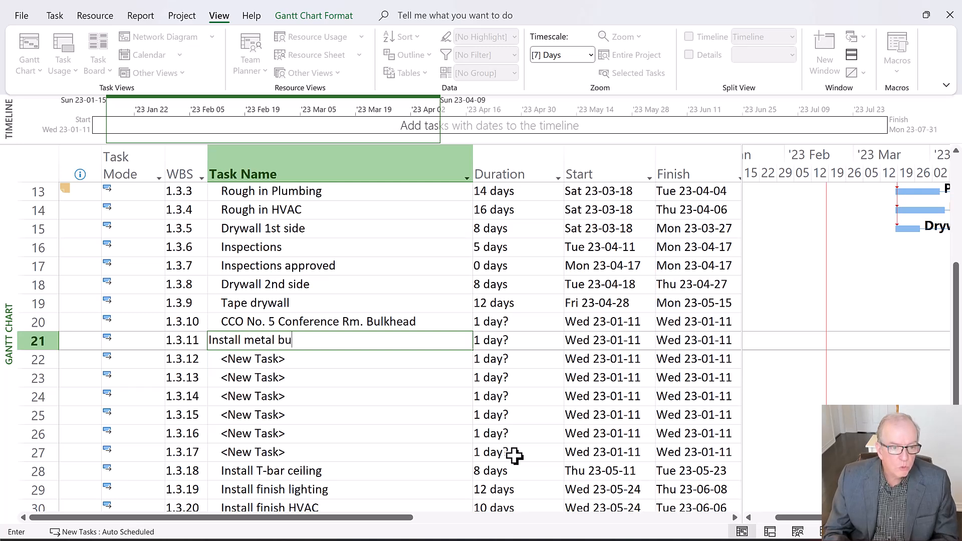
pyautogui.write('lkhead')
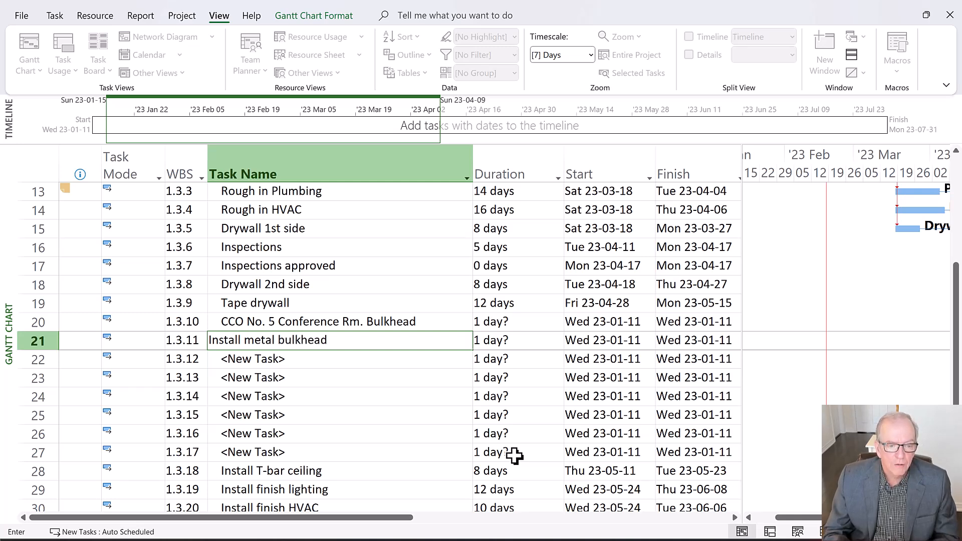
pyautogui.press('Return')
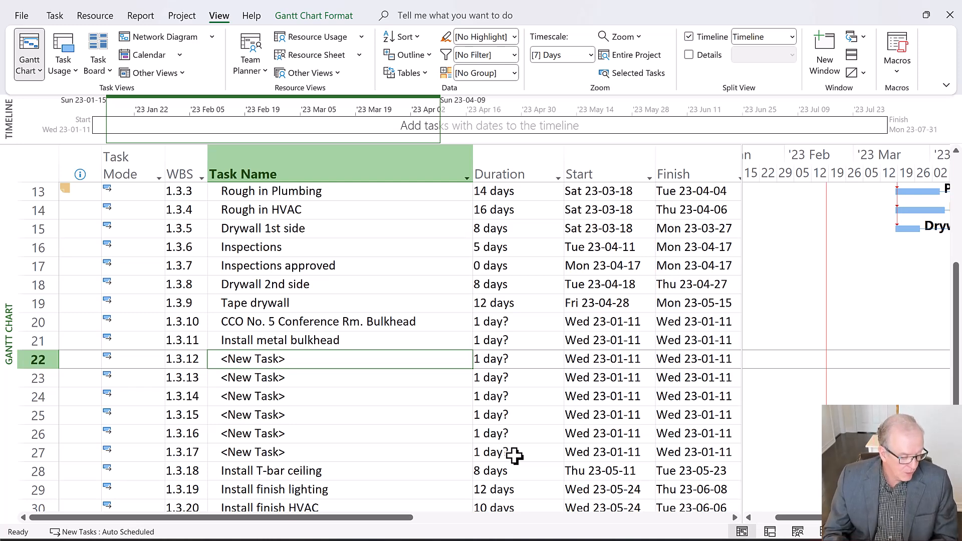
# Name the new tasks in rows 22 and 23 "Relocate rough in of diffusers" and "Relocate sprinklers"
pyautogui.write('R')
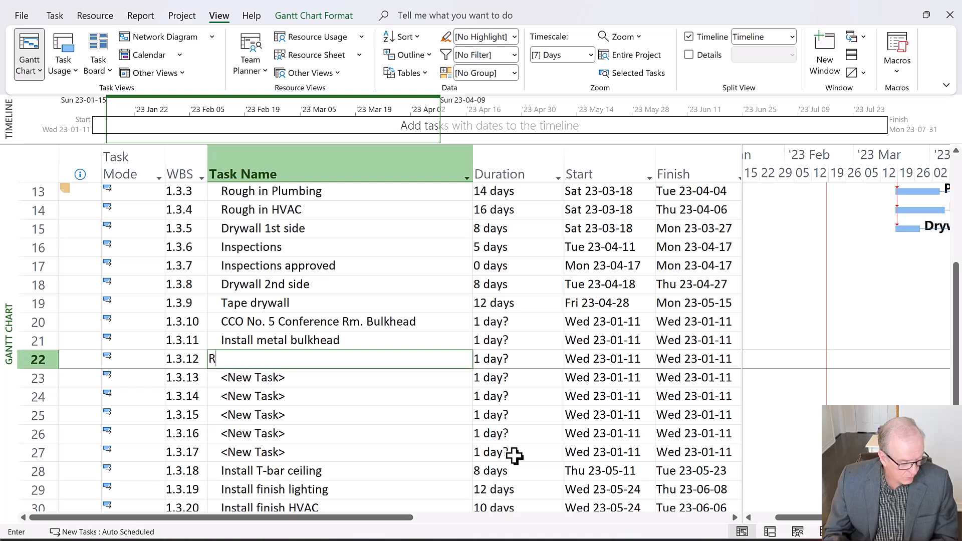
pyautogui.write('elocate rough in of d')
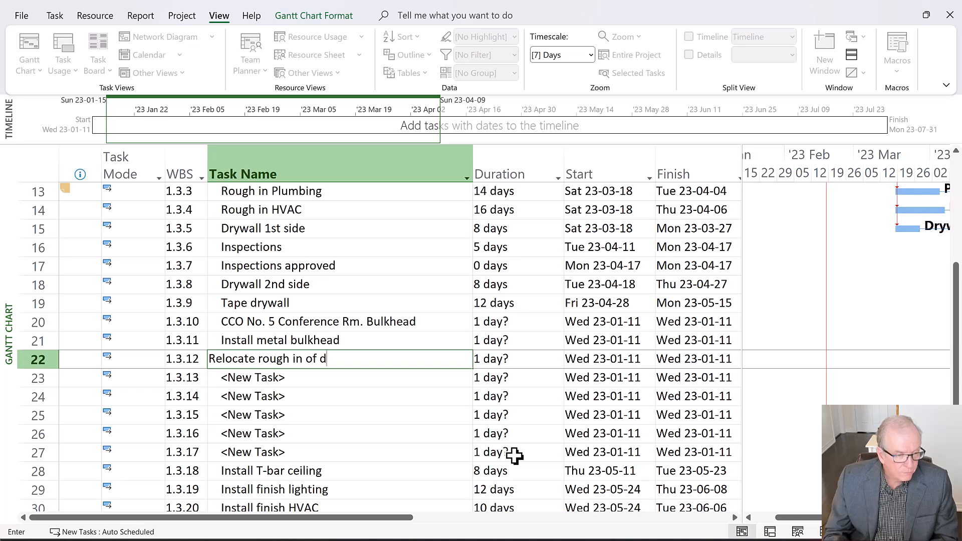
pyautogui.write('iffusers')
pyautogui.press('Return')
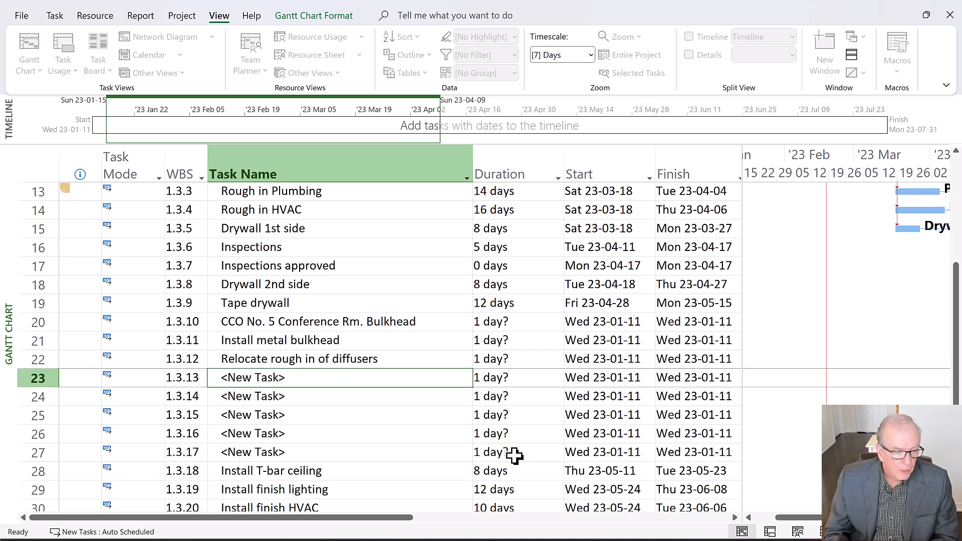
pyautogui.write('Relocate')
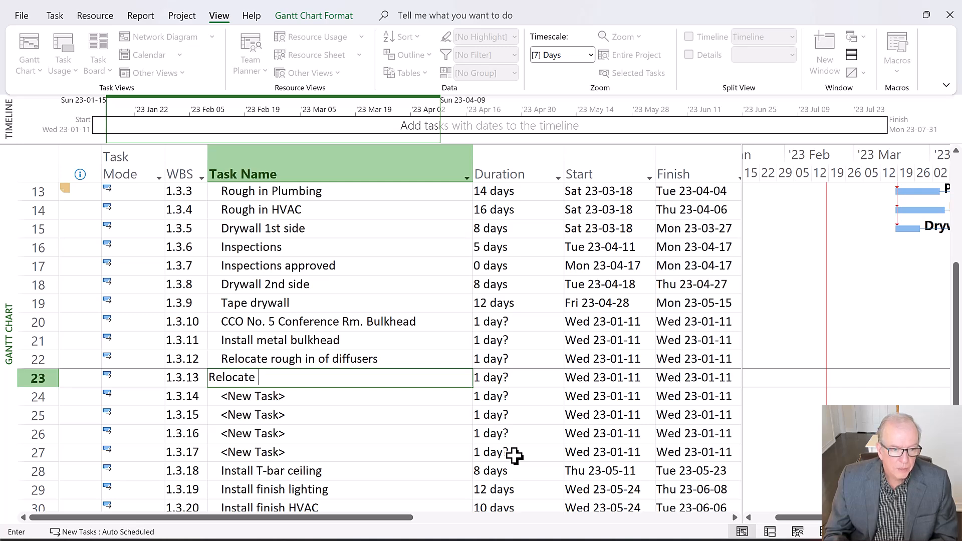
pyautogui.write(' sprinkler')
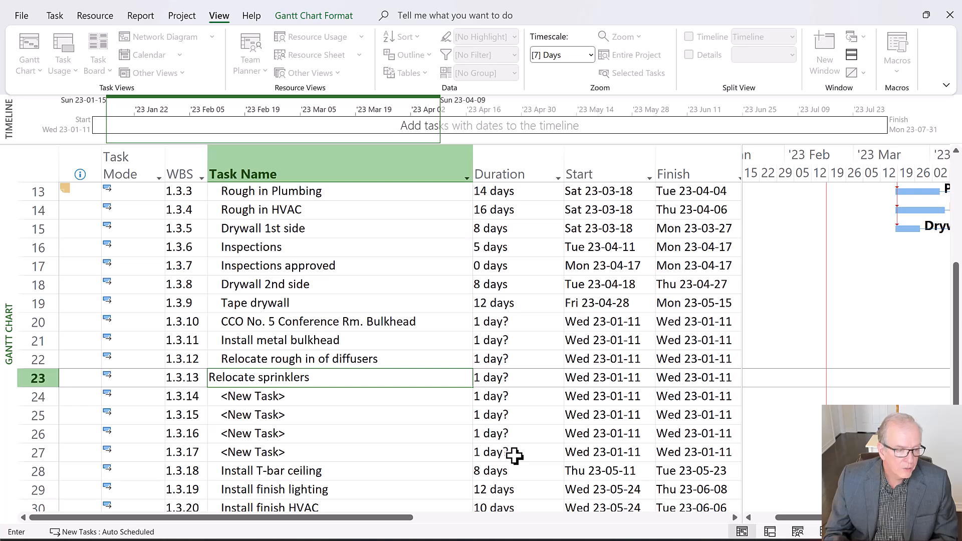
pyautogui.write('s')
pyautogui.press('Return')
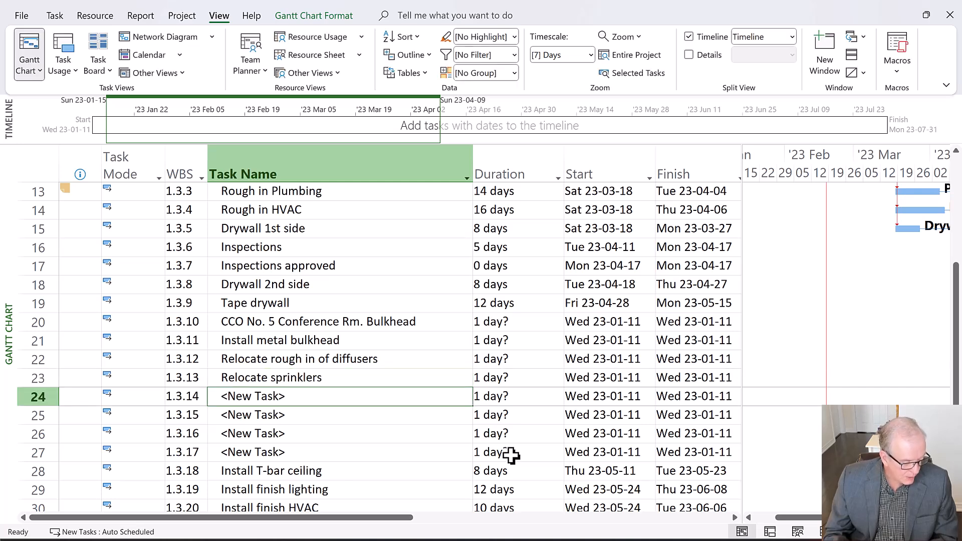
# Name the new tasks in rows 24 and 25 "Install new pot lights" and "Inspections Install drywall in bulkhead"
pyautogui.write('Inst')
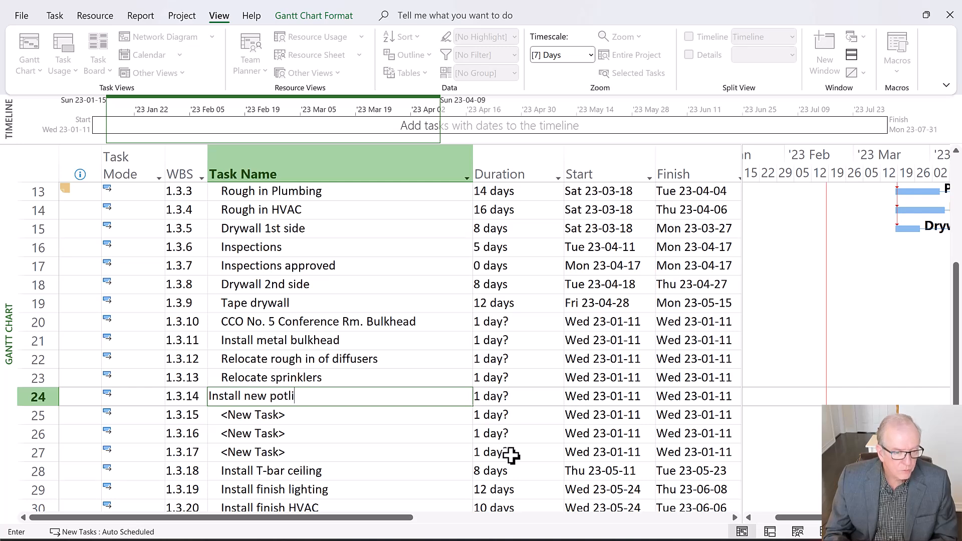
pyautogui.write('all new pot lights')
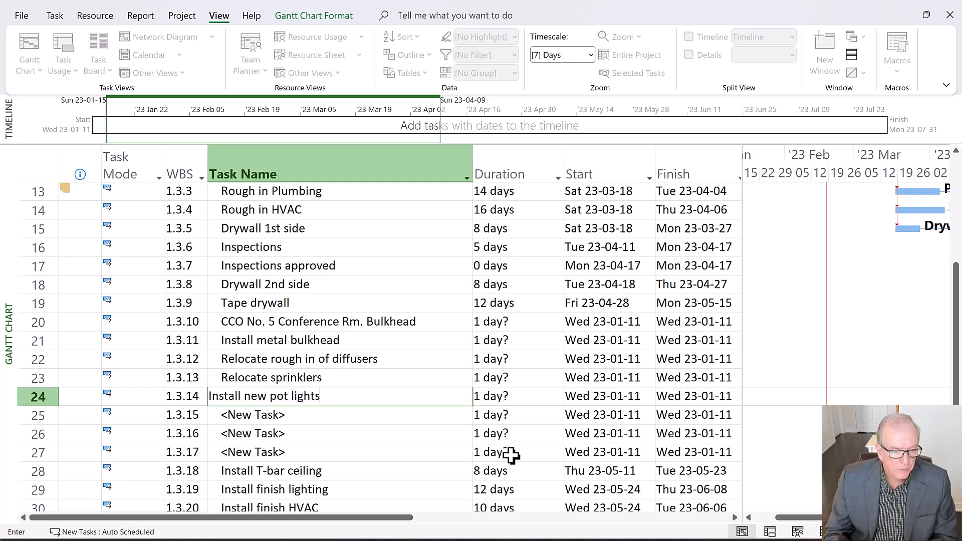
pyautogui.press('Return')
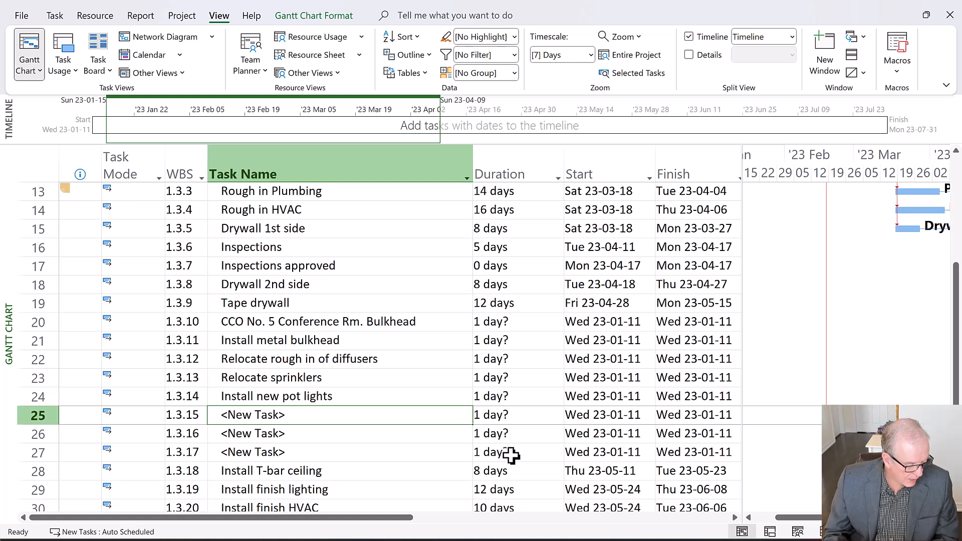
pyautogui.write('Inspections')
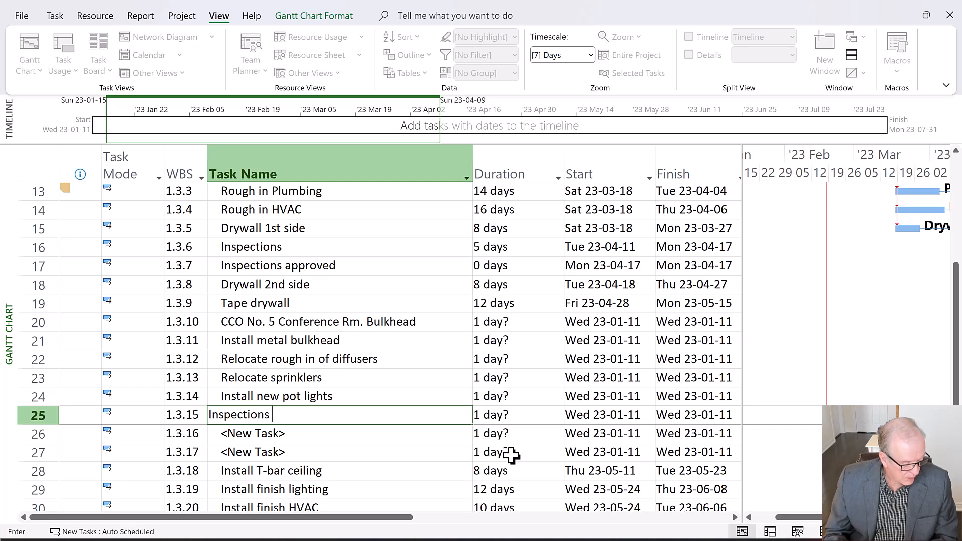
pyautogui.write('Install d')
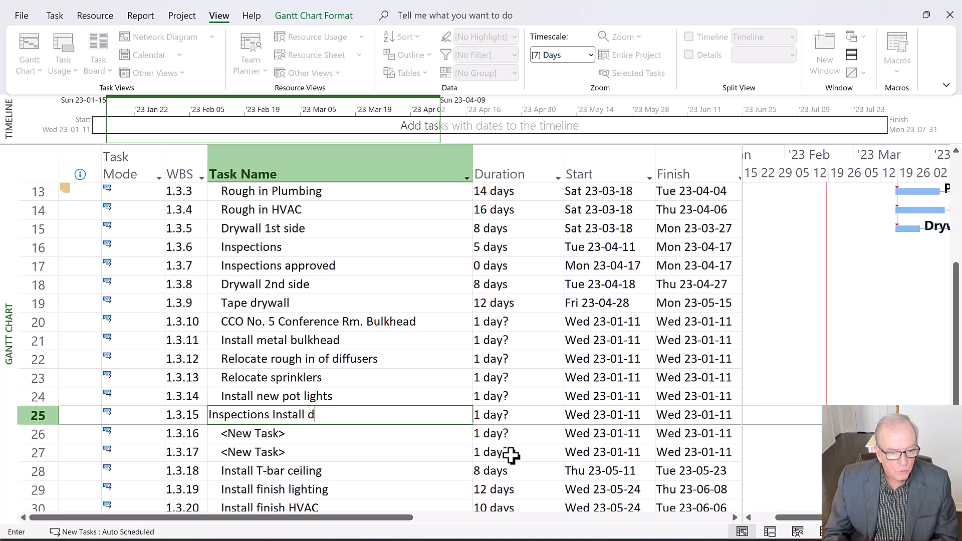
pyautogui.write('rywall in bulkhead')
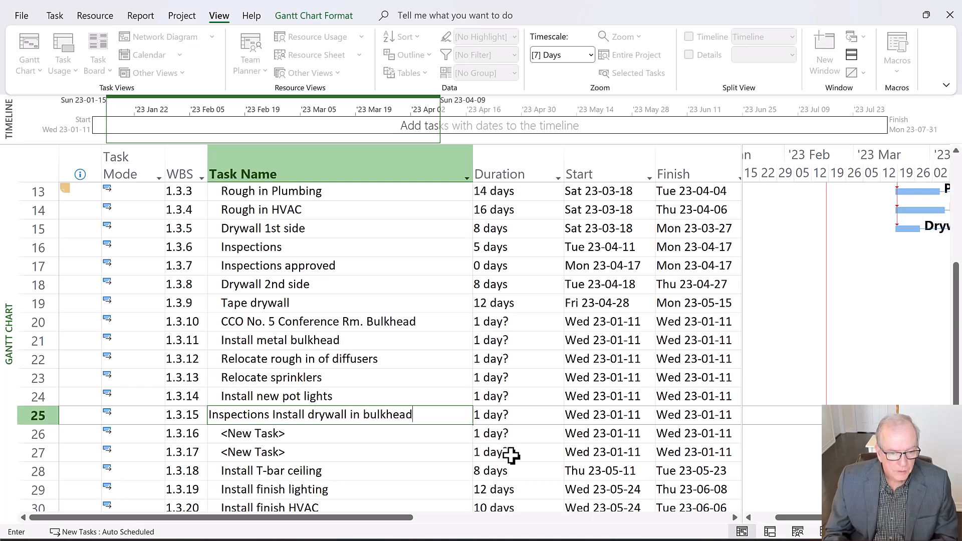
pyautogui.press('Return')
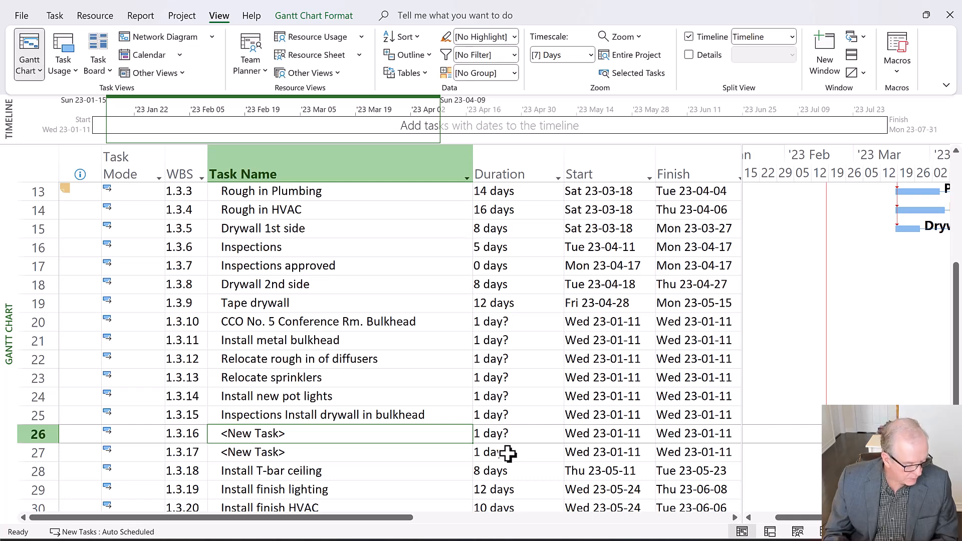
# Name the new task in row 26 "Tape drywall"
pyautogui.write('Tape dryw')
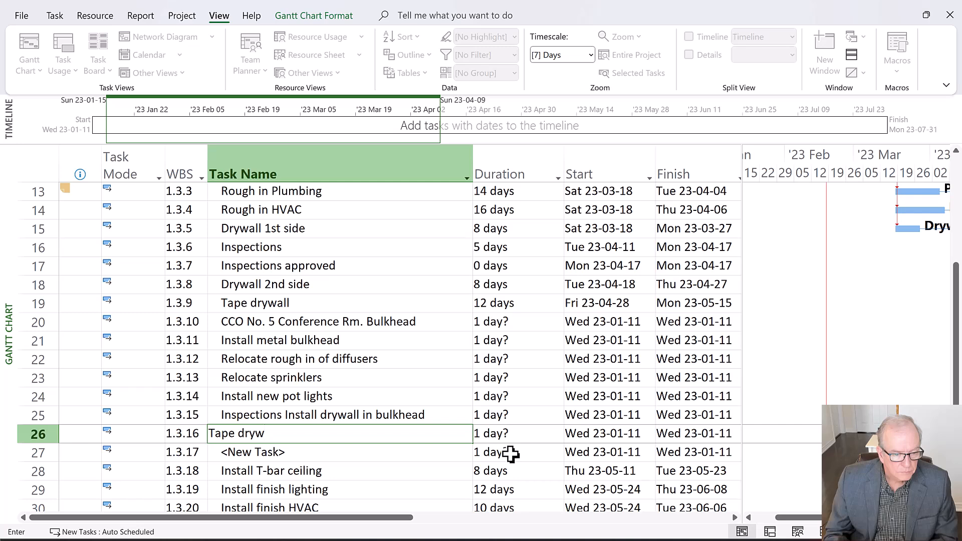
pyautogui.write('all')
pyautogui.press('Return')
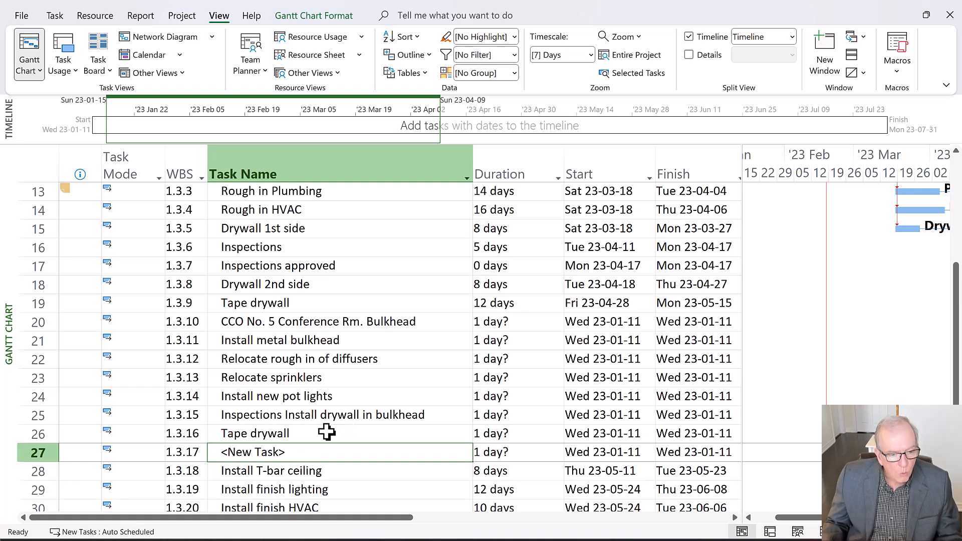
# Delete the unused new task in row 27, directly above the Install T-bar ceiling task
pyautogui.scroll(-1, 323, 434)
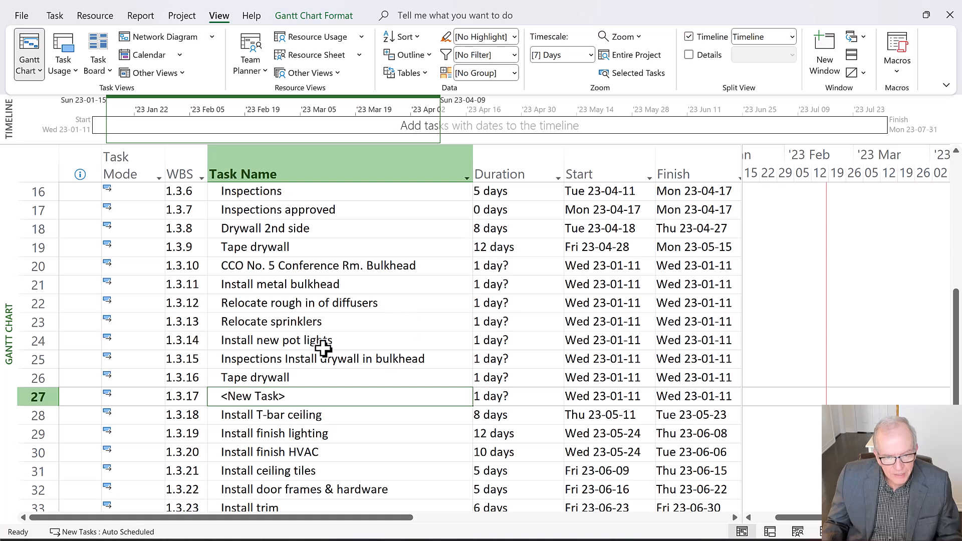
pyautogui.click(30, 397)
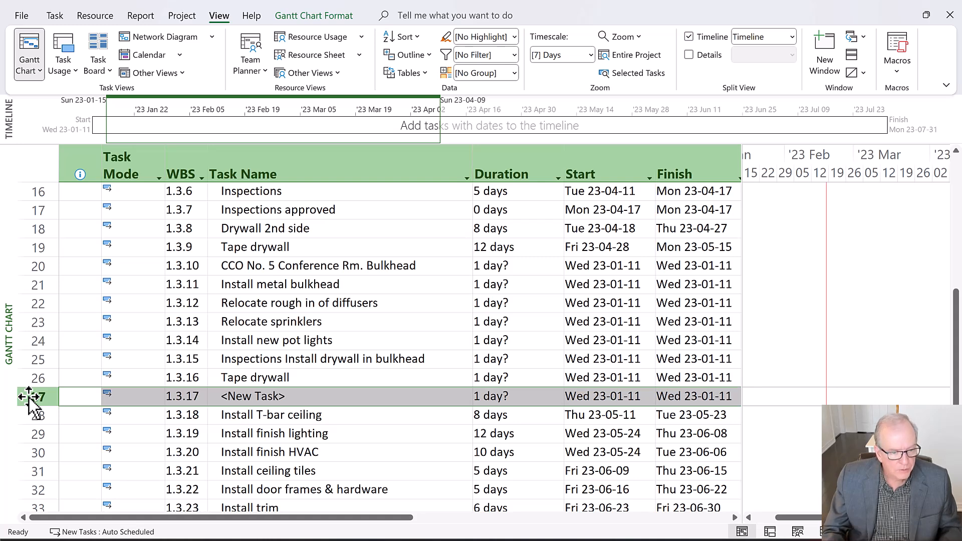
pyautogui.press('Delete')
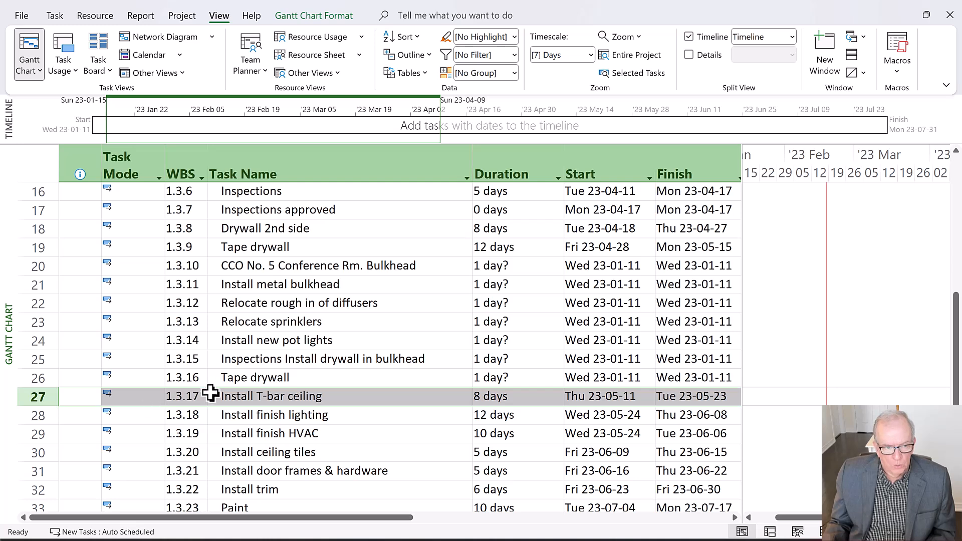
# Enlarge the Gantt chart area and examine where the new tasks' bars fall relative to the project start in January 2023
pyautogui.scroll(1, 198, 370)
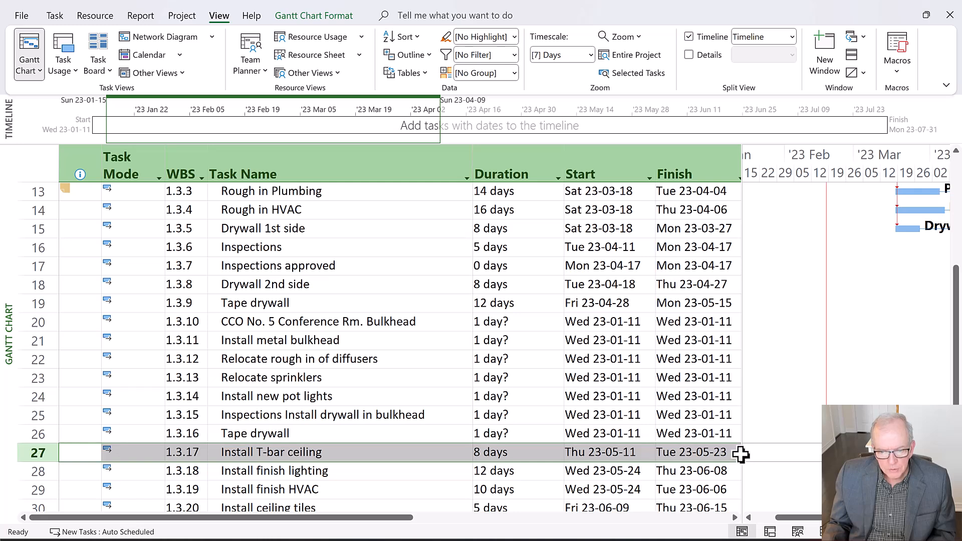
pyautogui.moveTo(737, 451); pyautogui.dragTo(691, 466)
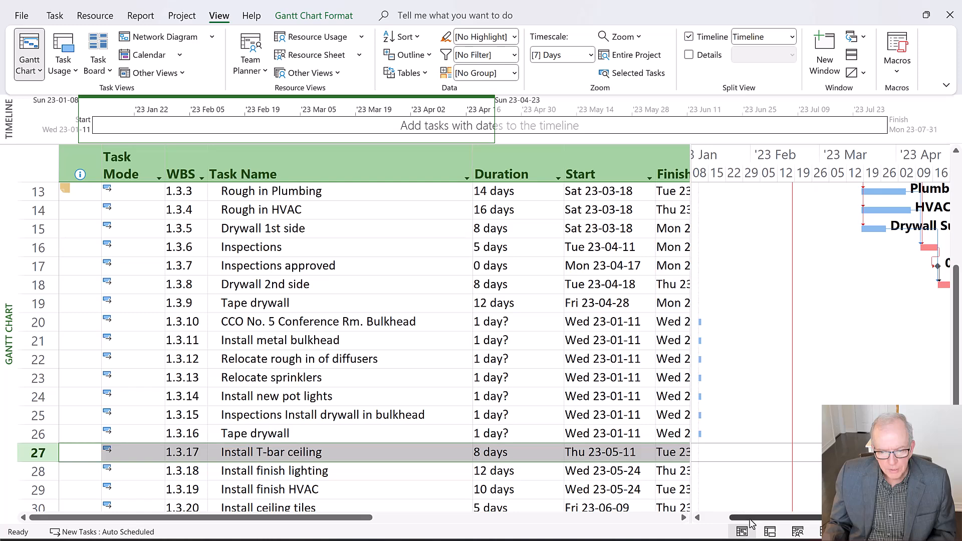
pyautogui.moveTo(753, 522); pyautogui.dragTo(730, 522)
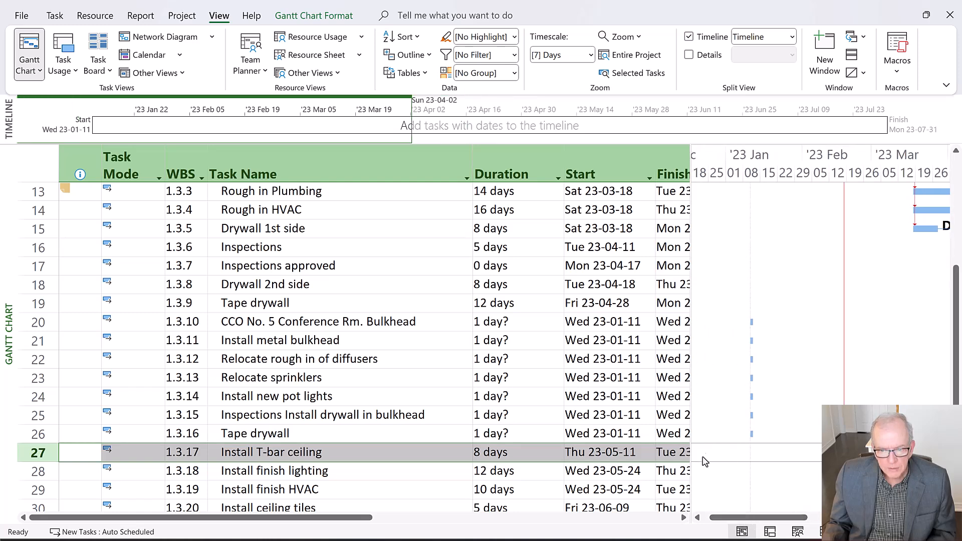
pyautogui.scroll(3, 762, 341)
pyautogui.scroll(1, 763, 342)
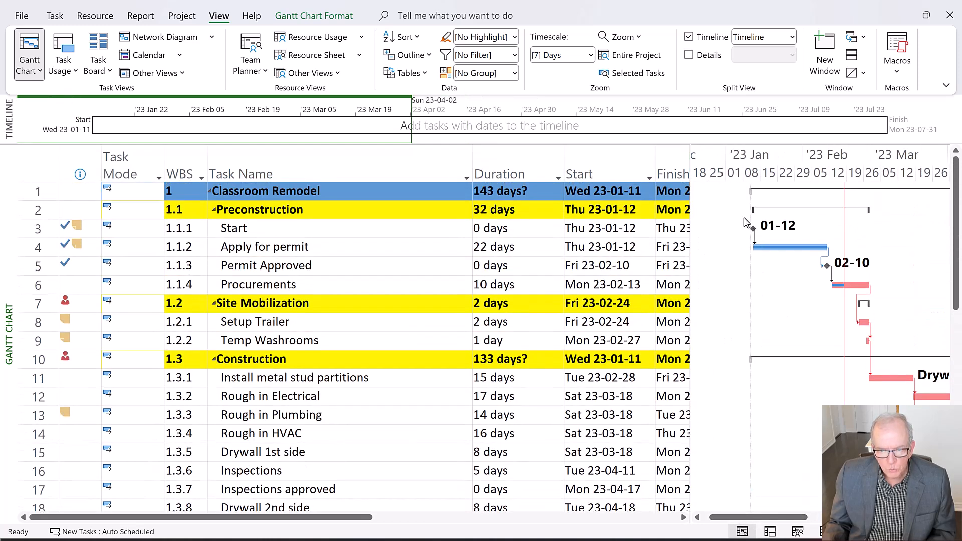
# Indent the tasks in rows 21 to 26 one level to make them subtasks of CCO No. 5 Conference Rm. Bulkhead
pyautogui.scroll(-5, 757, 286)
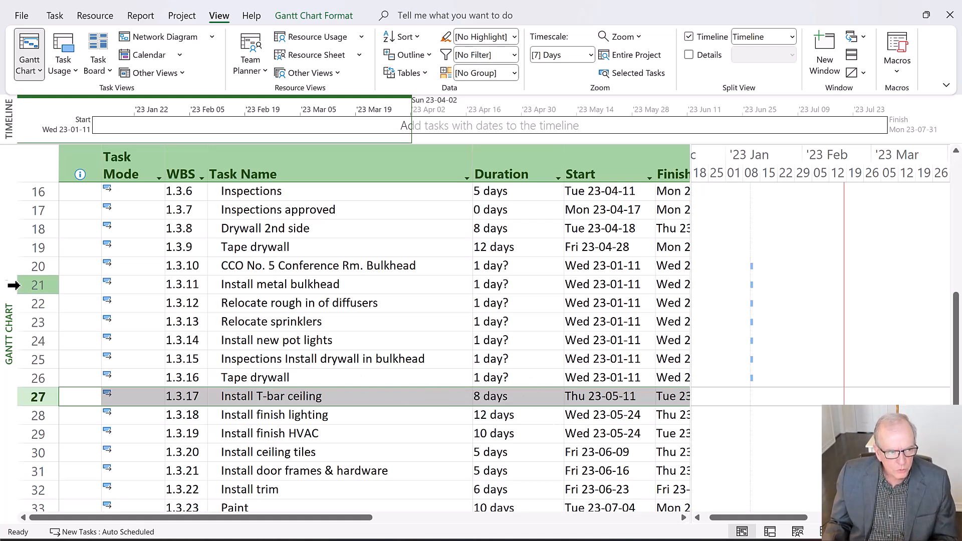
pyautogui.moveTo(23, 285); pyautogui.dragTo(43, 377)
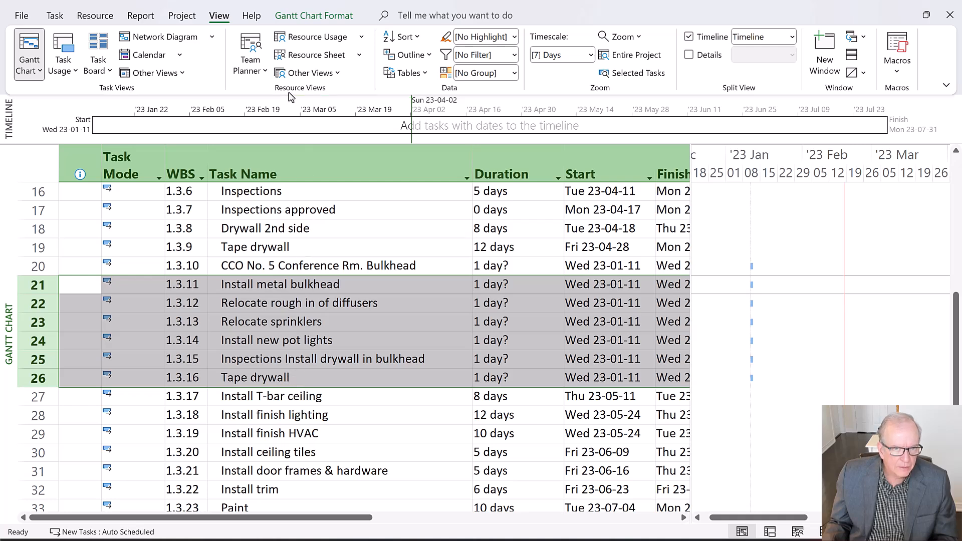
pyautogui.click(229, 23)
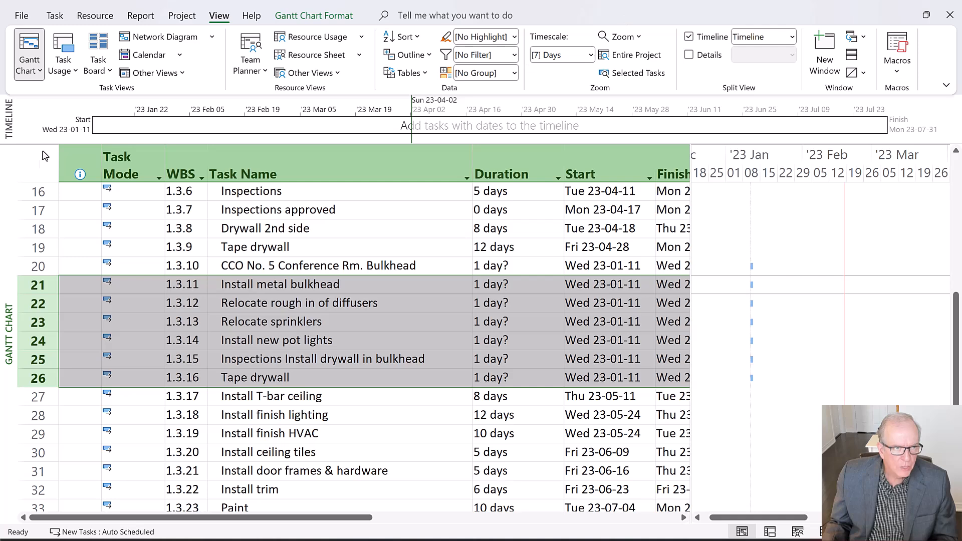
pyautogui.click(57, 19)
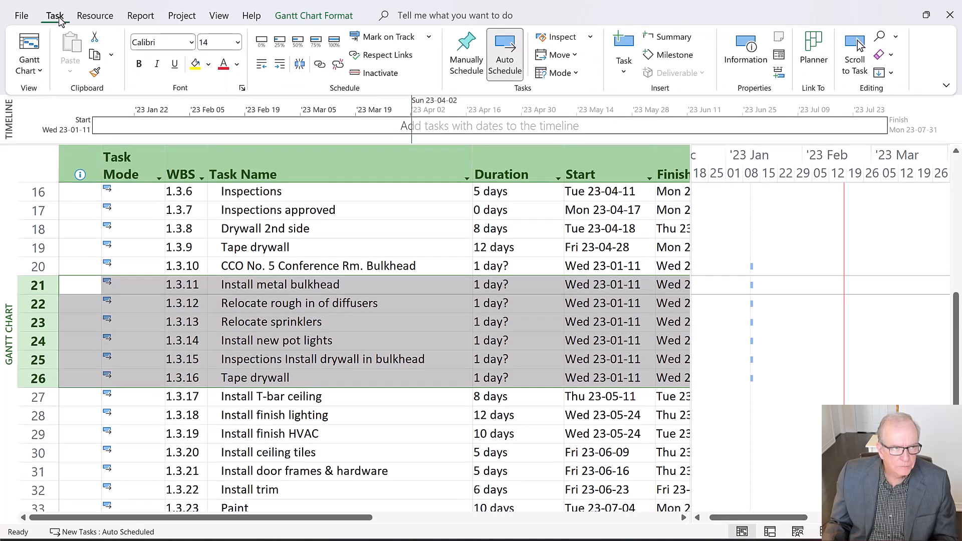
pyautogui.click(280, 64)
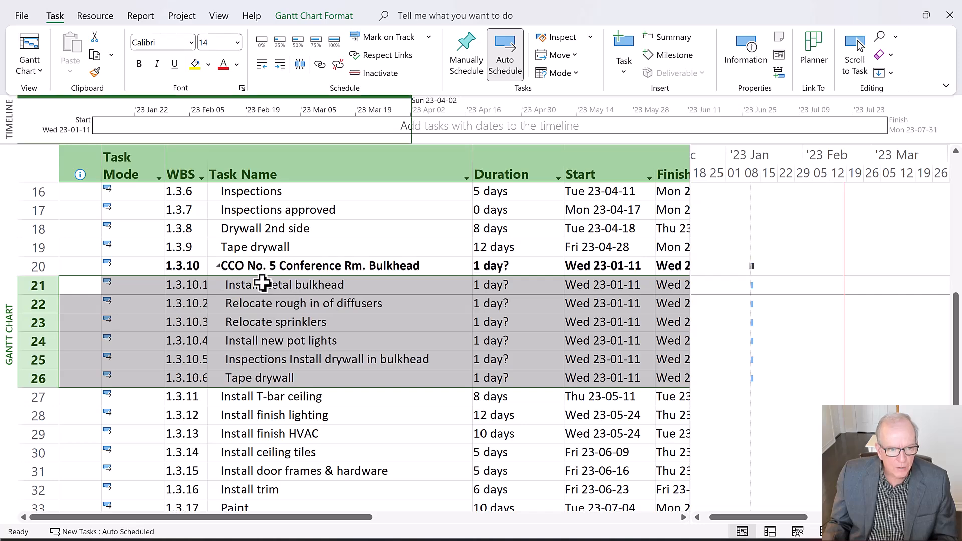
# Set the durations of the six bulkhead subtasks in rows 21 to 26 to 3, 2, 3, 2, 2 and 3 days
pyautogui.click(486, 285)
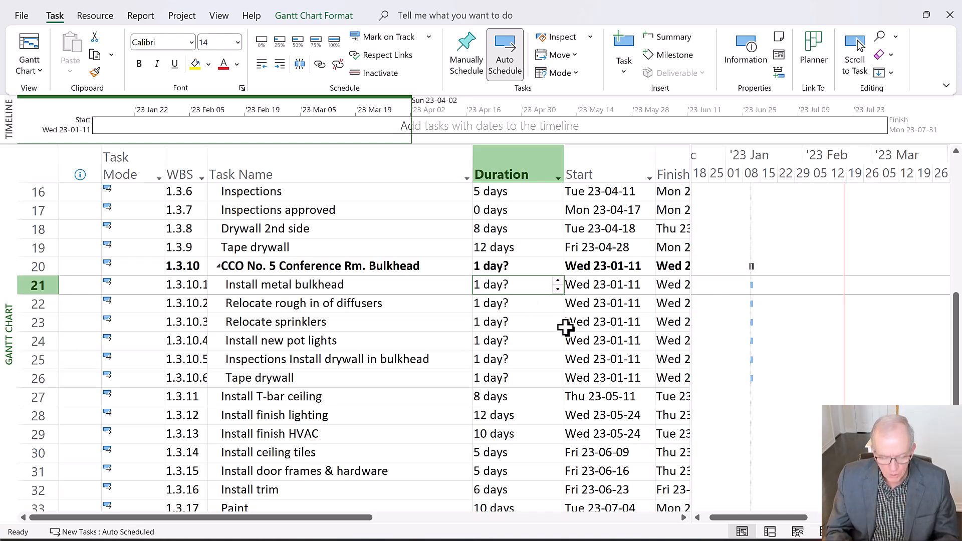
pyautogui.write('3')
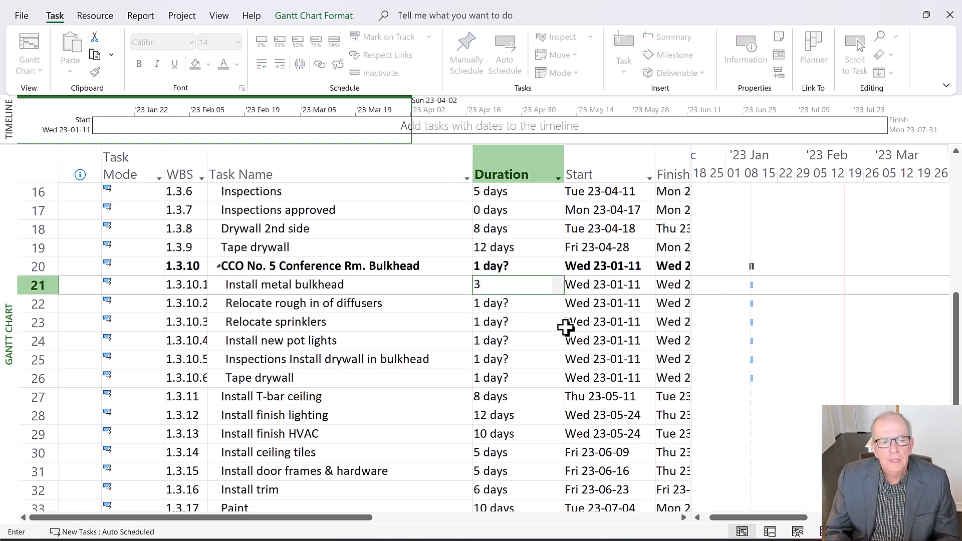
pyautogui.press('Return')
pyautogui.write('2')
pyautogui.press('Return')
pyautogui.write('3')
pyautogui.press('Return')
pyautogui.write('2')
pyautogui.press('Return')
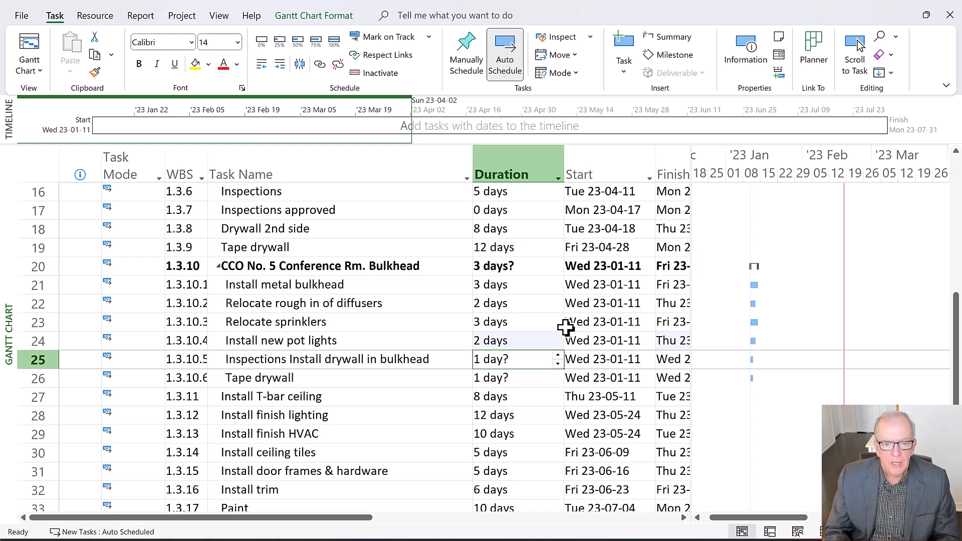
pyautogui.write('2')
pyautogui.press('Return')
pyautogui.write('3')
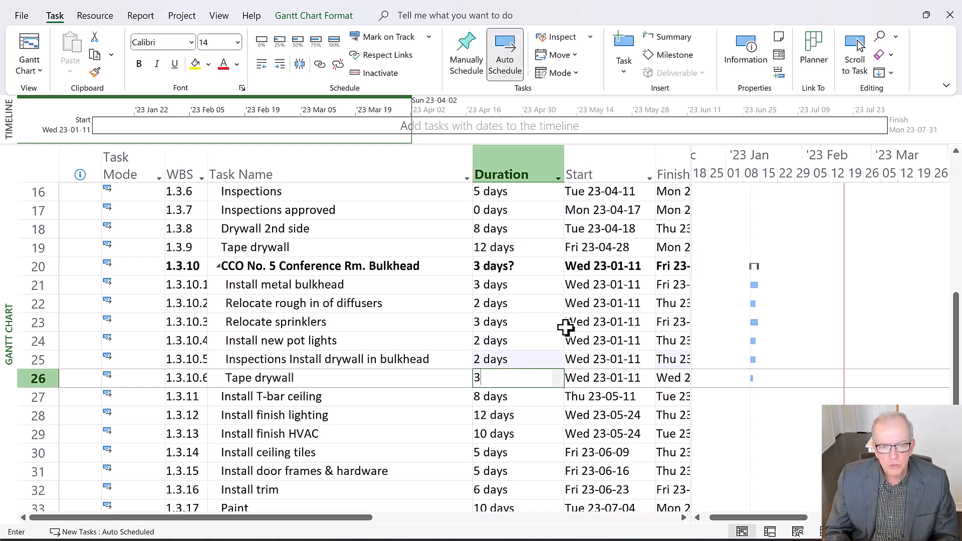
pyautogui.press('Return')
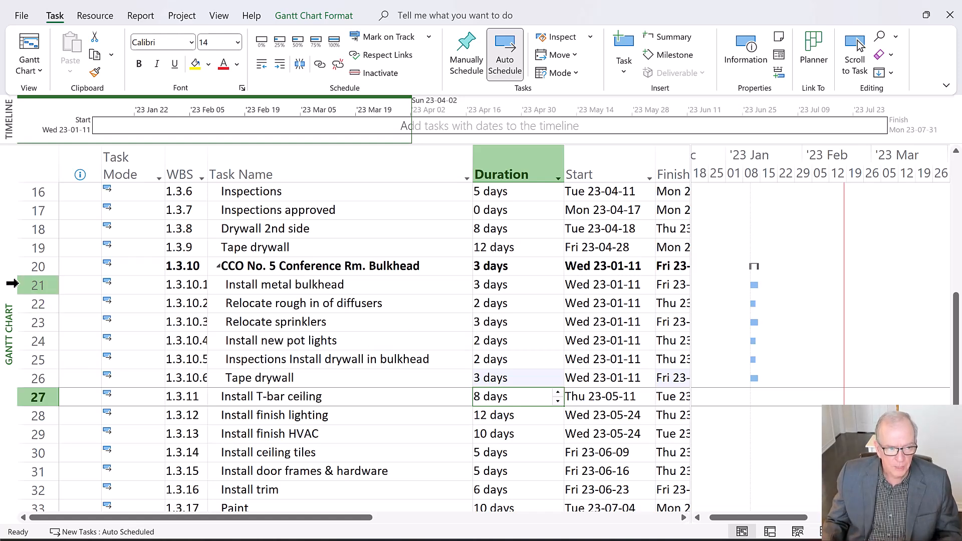
# Link the six bulkhead subtasks in rows 21 to 26 in sequence, from Install metal bulkhead through Tape drywall
pyautogui.moveTo(25, 284); pyautogui.dragTo(31, 348)
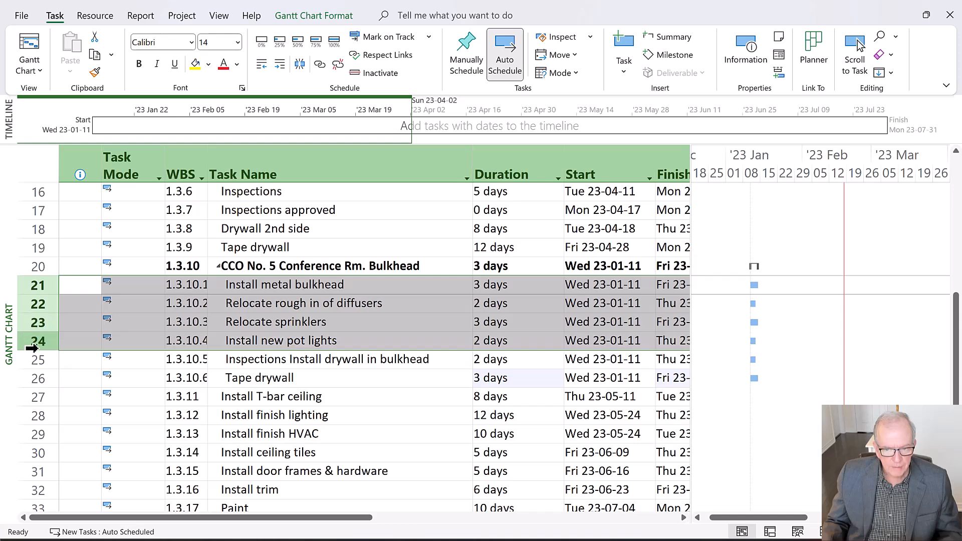
pyautogui.click(609, 396)
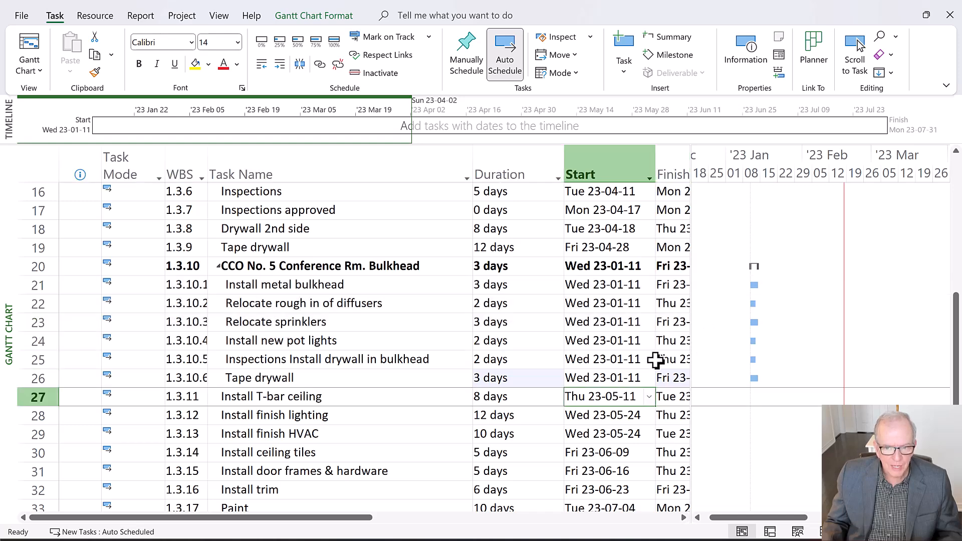
pyautogui.moveTo(31, 285); pyautogui.dragTo(49, 376)
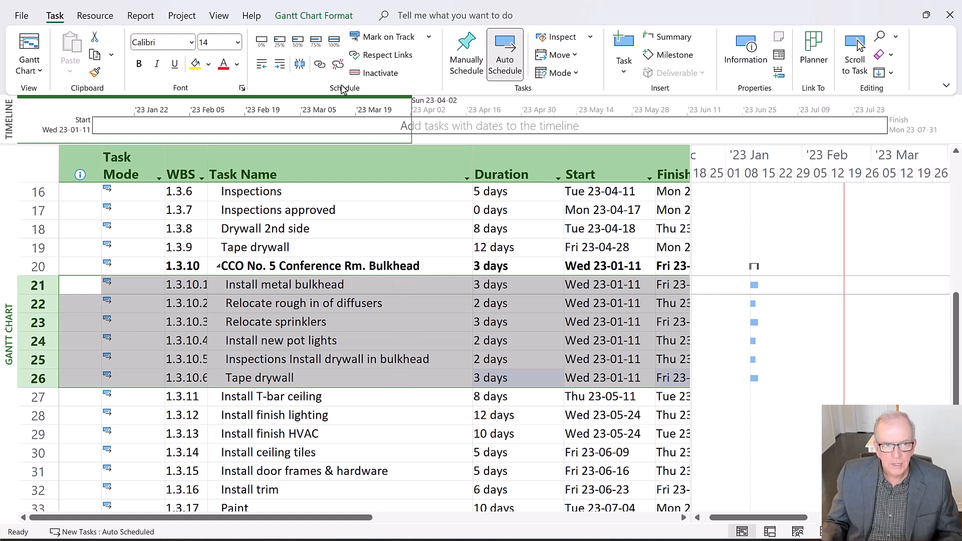
pyautogui.click(321, 66)
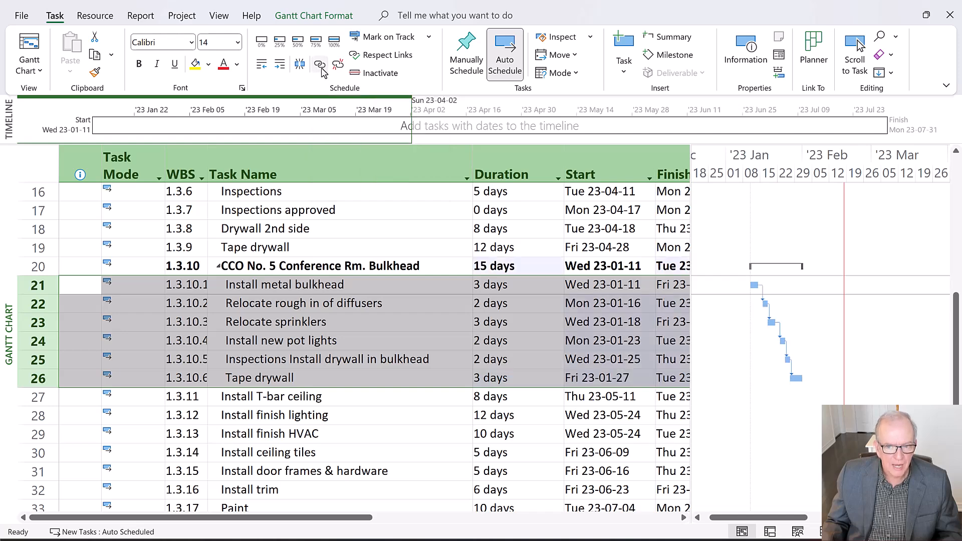
# Examine how the CCO No. 5 Conference Rm. Bulkhead group sits within the Construction phase and the overall Classroom Remodel duration and dates
pyautogui.moveTo(23, 266); pyautogui.dragTo(59, 370)
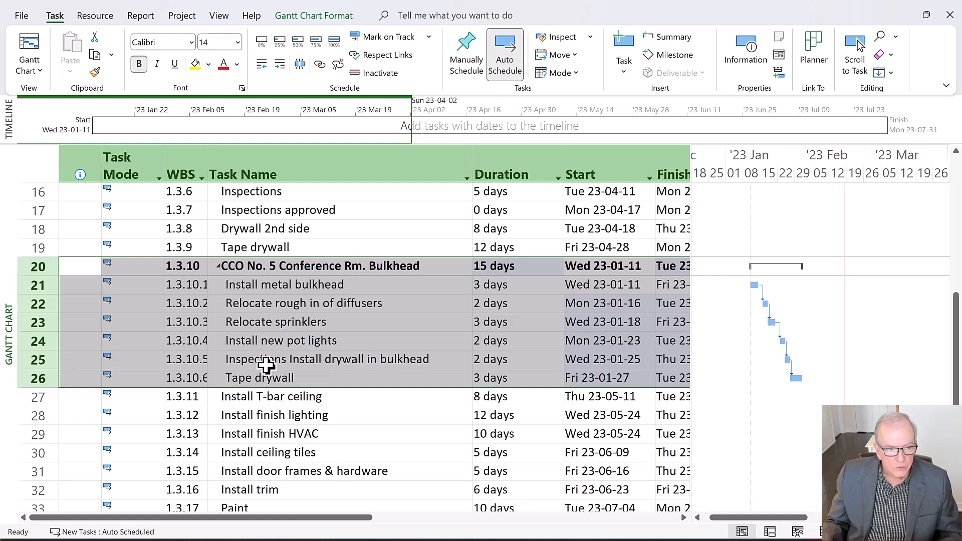
pyautogui.scroll(2, 265, 366)
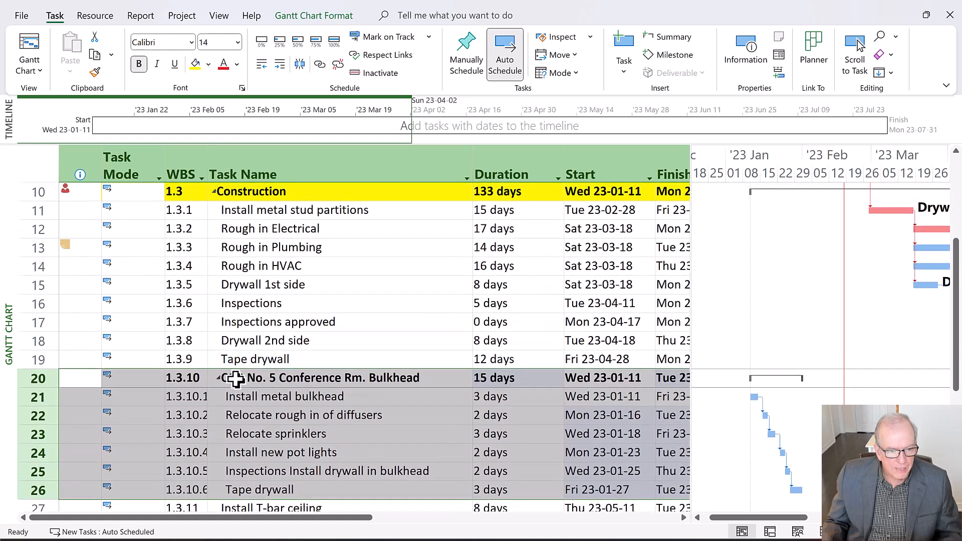
pyautogui.click(302, 379)
pyautogui.scroll(2, 252, 379)
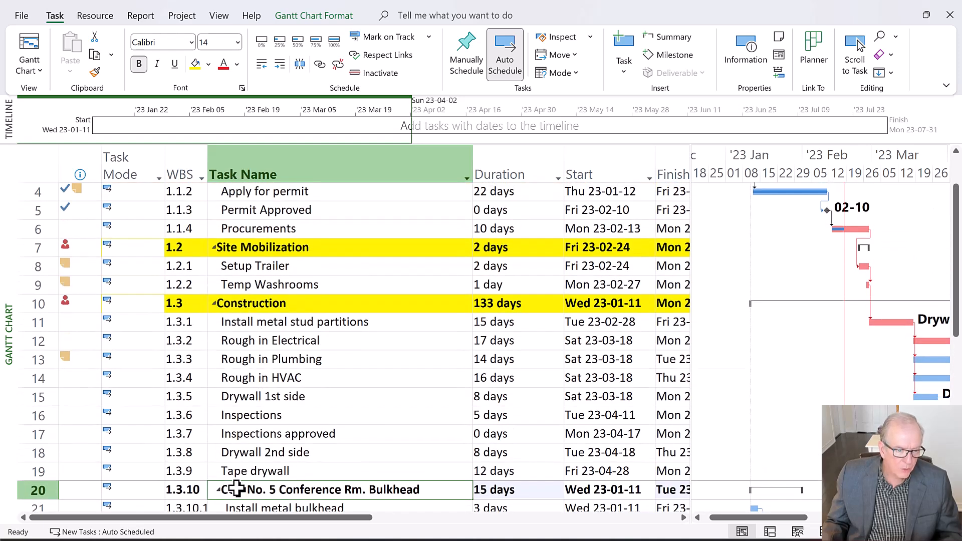
pyautogui.scroll(-1, 234, 485)
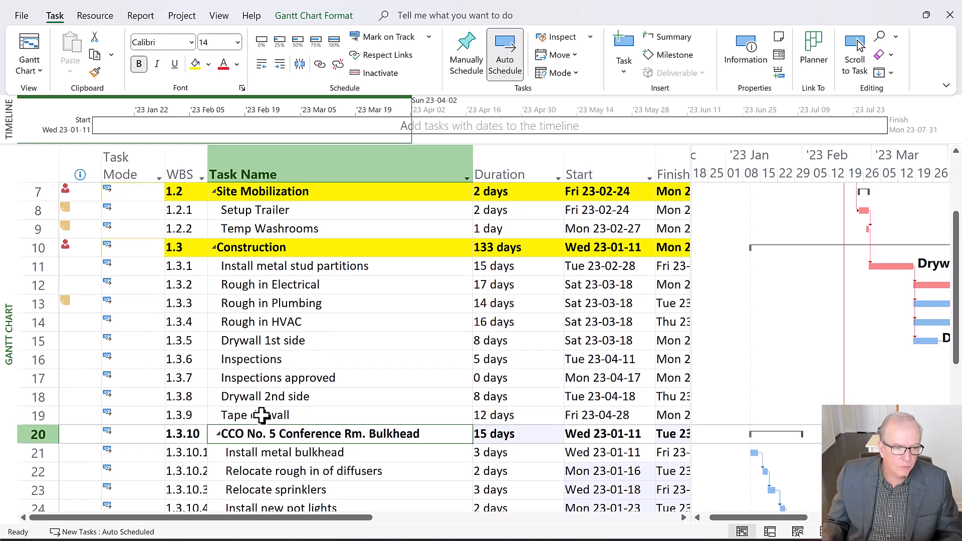
pyautogui.scroll(-1, 262, 415)
pyautogui.scroll(-1, 266, 401)
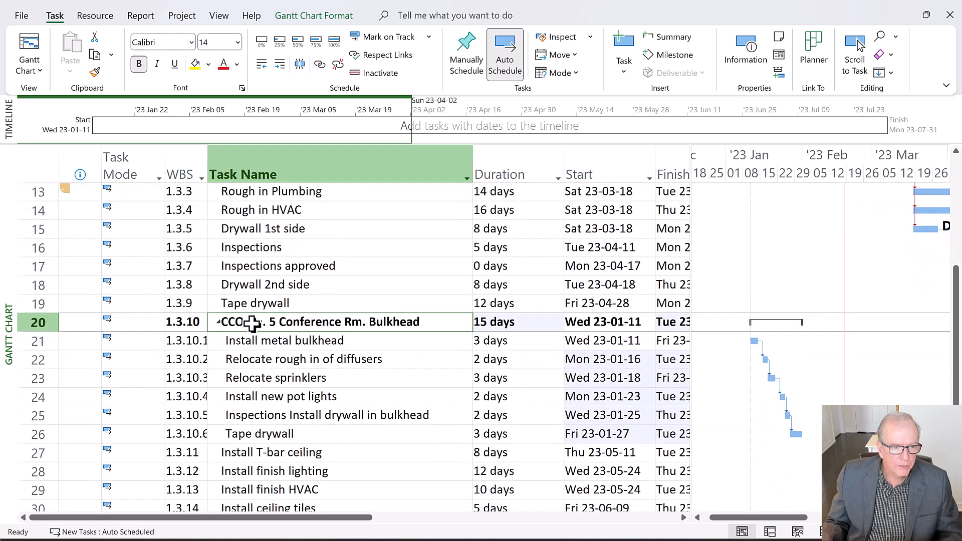
pyautogui.scroll(1, 253, 331)
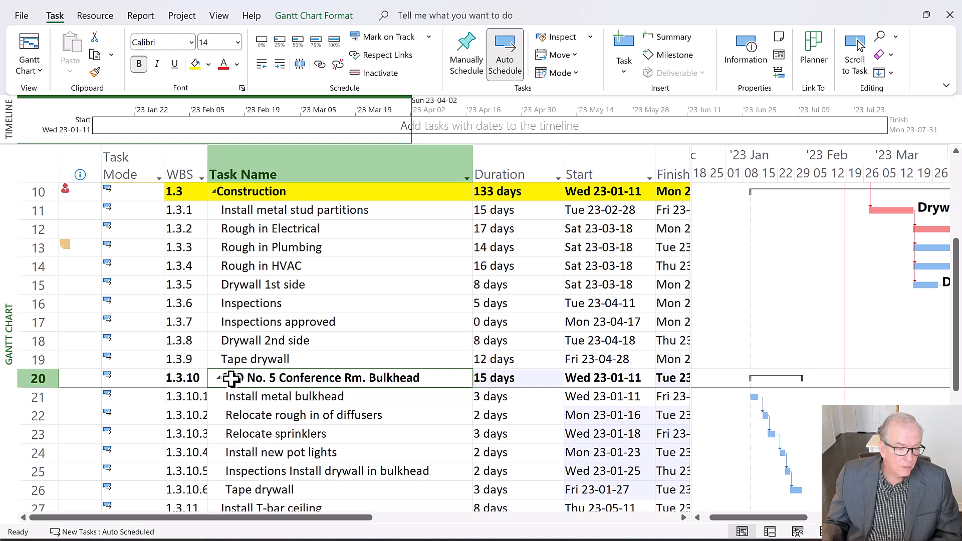
pyautogui.scroll(6, 230, 379)
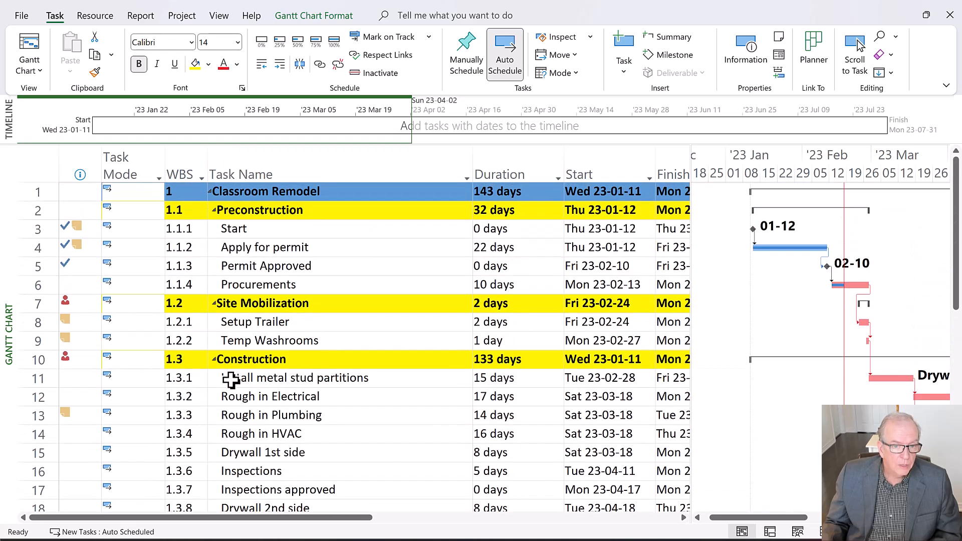
pyautogui.scroll(-3, 231, 378)
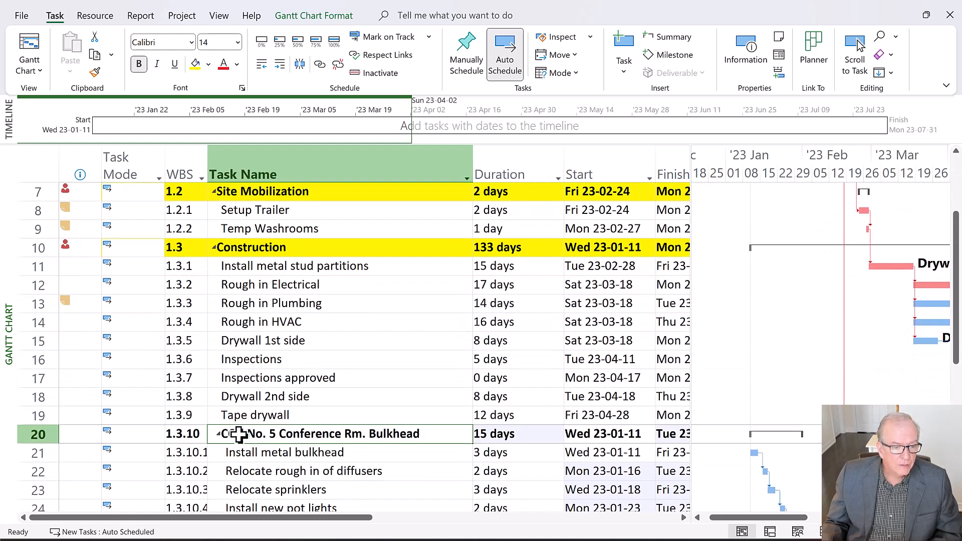
pyautogui.scroll(2, 237, 431)
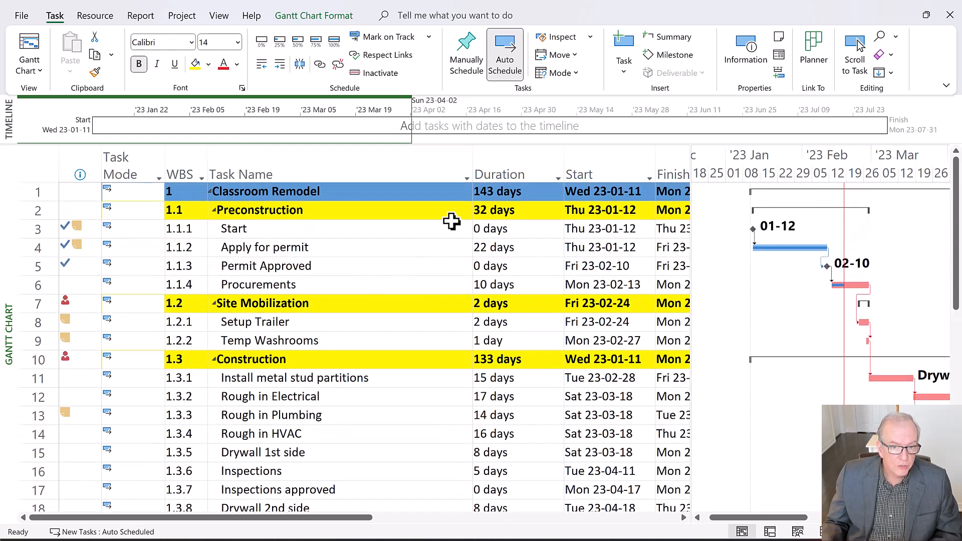
pyautogui.click(504, 191)
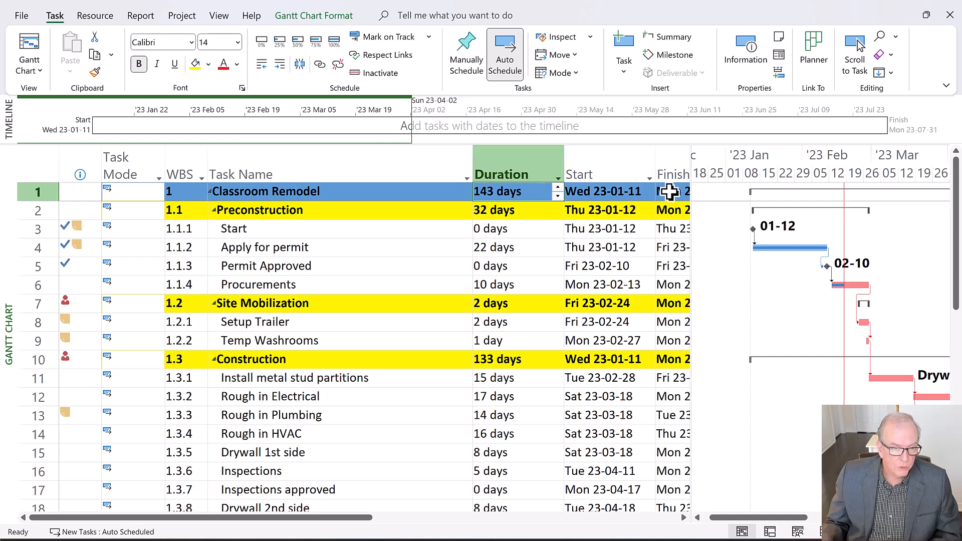
pyautogui.scroll(-2, 316, 324)
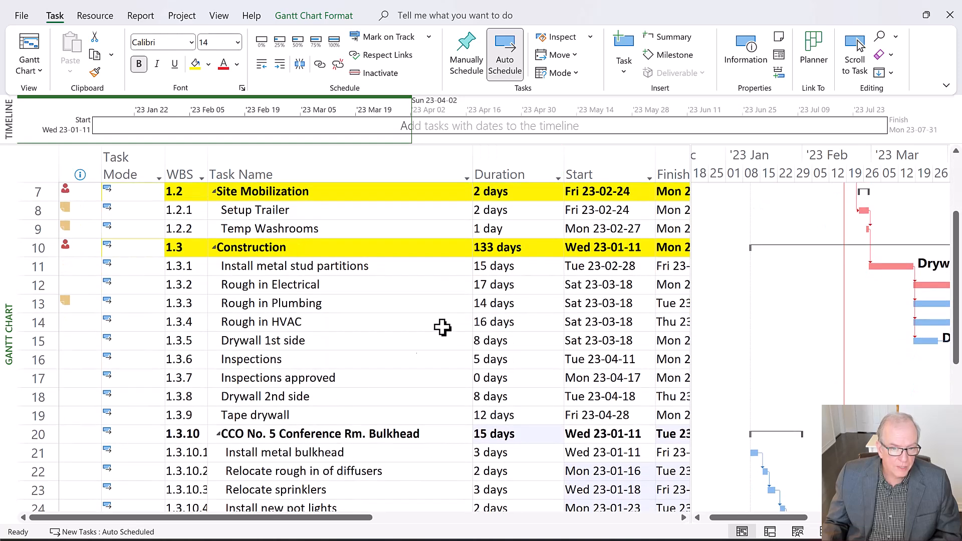
pyautogui.scroll(2, 436, 320)
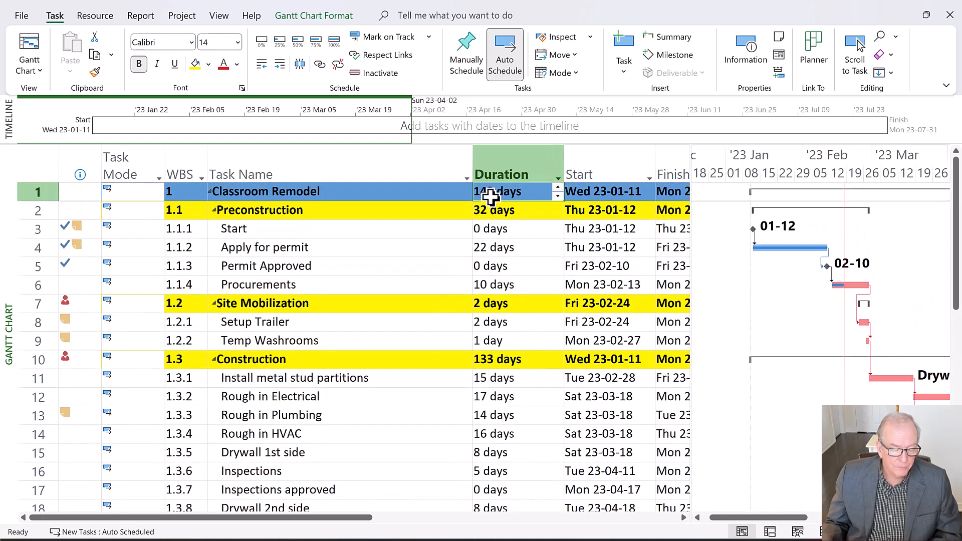
pyautogui.scroll(-2, 482, 382)
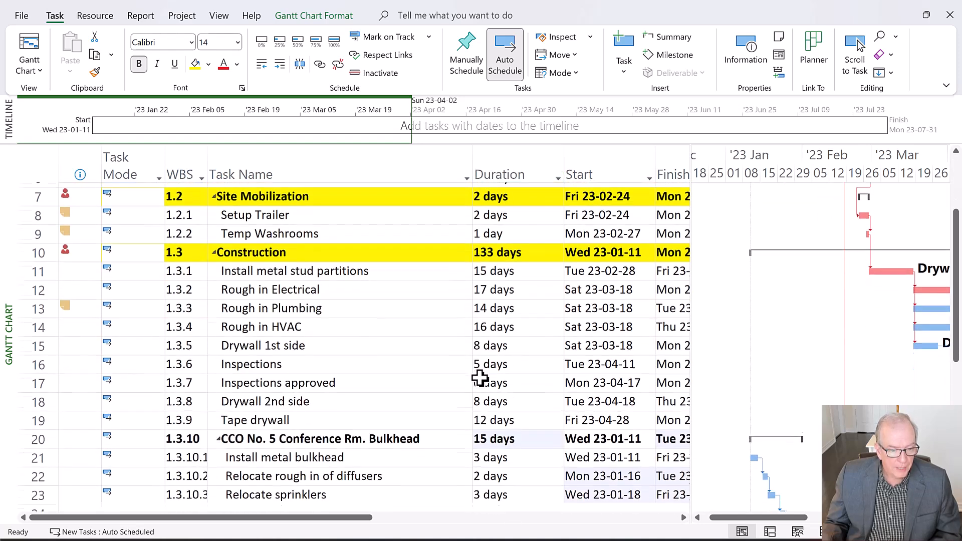
# Widen the WBS column to fit the full subtask numbers, and outdent the CCO No. 5 Conference Rm. Bulkhead summary by two levels
pyautogui.click(373, 435)
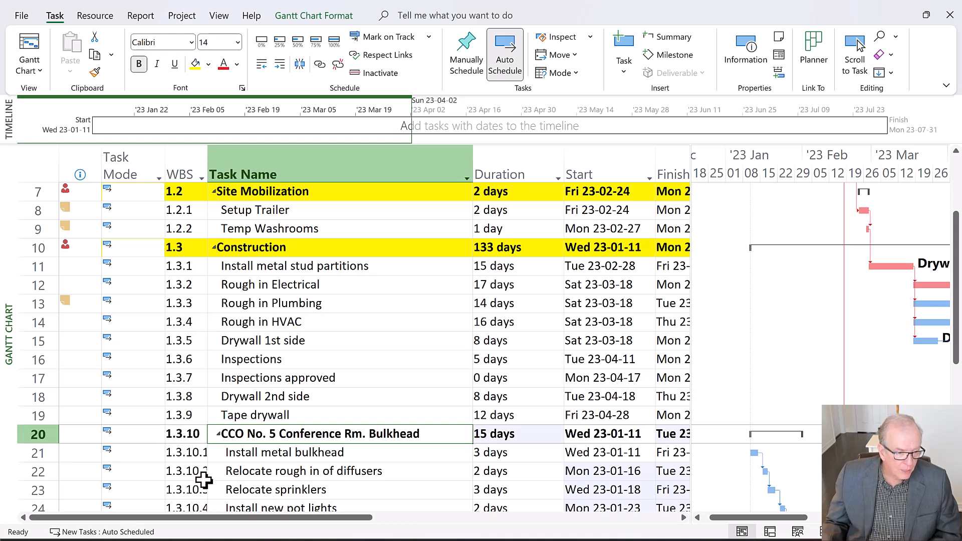
pyautogui.moveTo(210, 174); pyautogui.dragTo(224, 174)
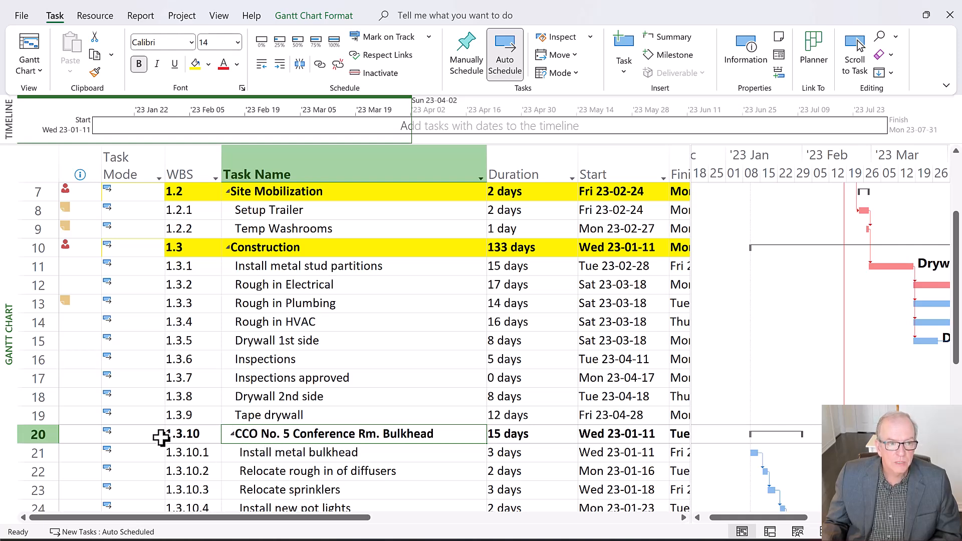
pyautogui.click(26, 434)
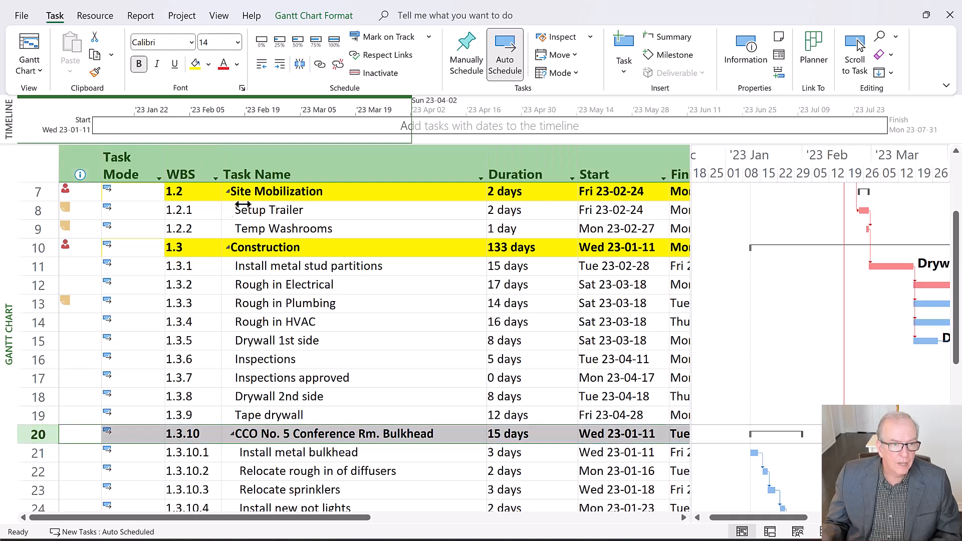
pyautogui.click(263, 67)
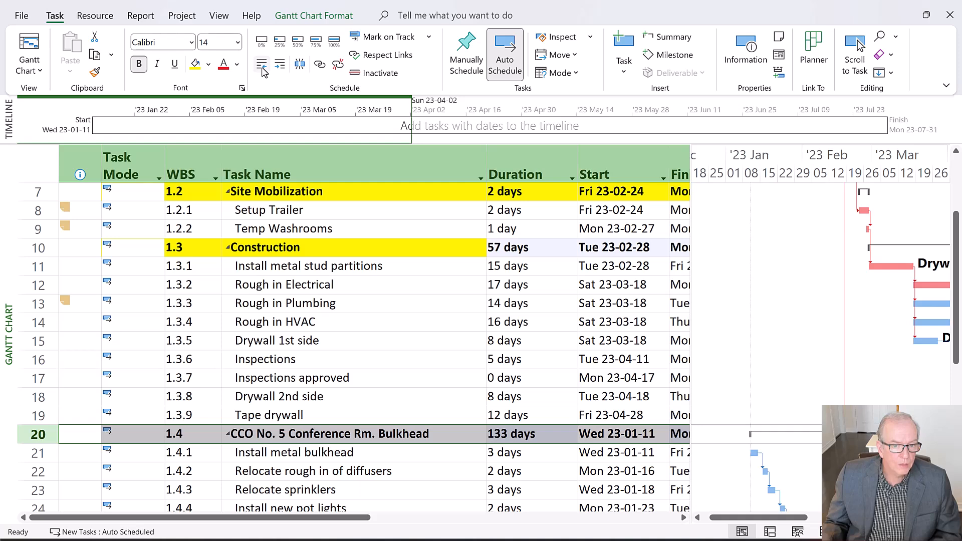
pyautogui.click(263, 69)
# Collapse and re-expand the Classroom Remodel and CCO No. 5 summaries, and examine which tasks fall under each
pyautogui.scroll(2, 278, 275)
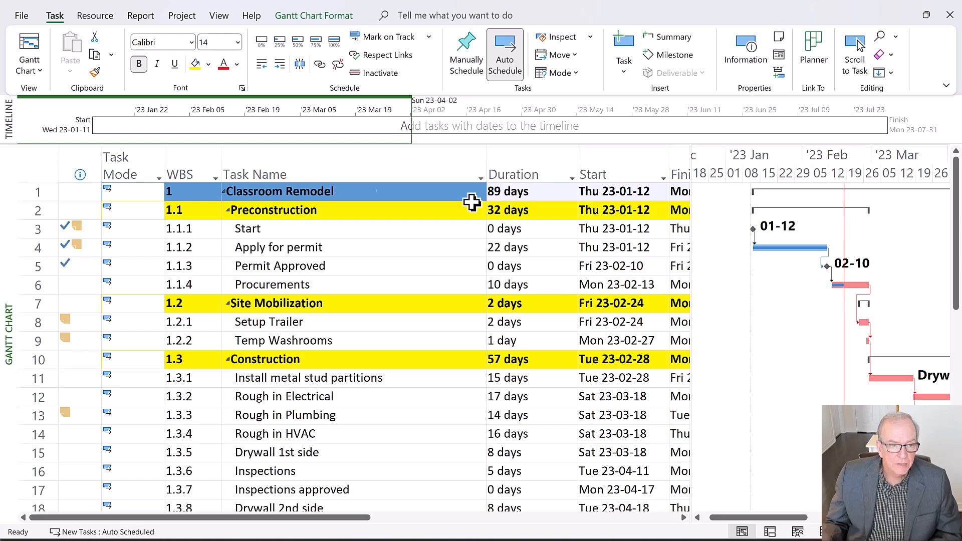
pyautogui.click(225, 194)
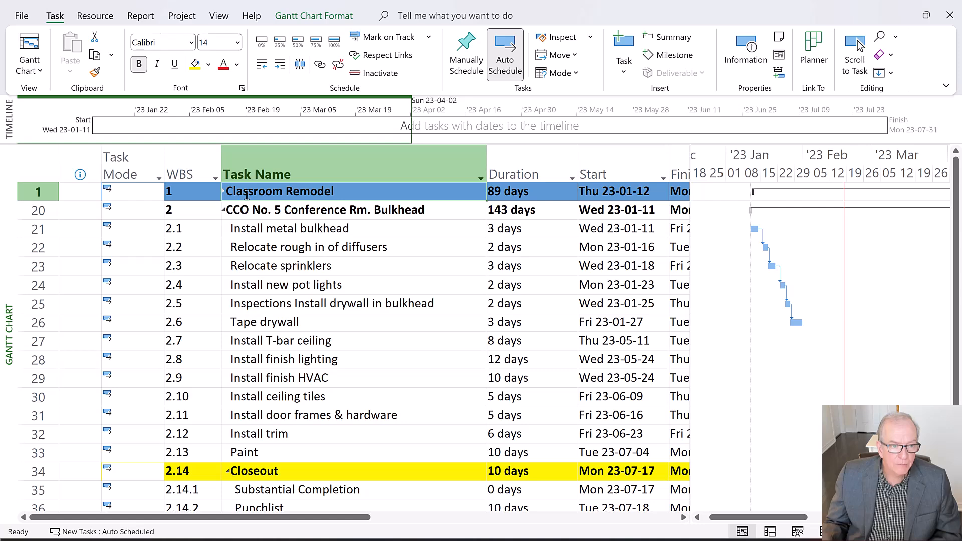
pyautogui.click(226, 213)
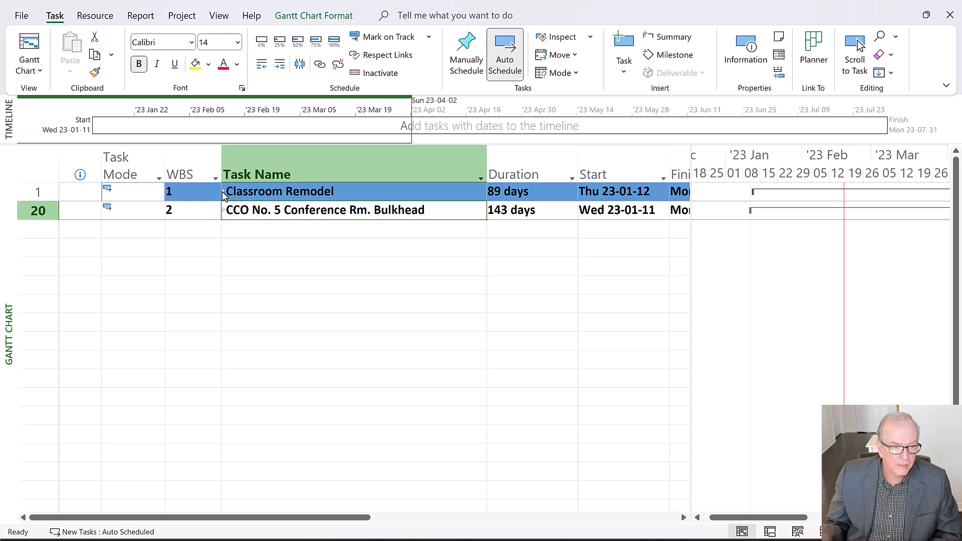
pyautogui.click(223, 194)
pyautogui.scroll(-2, 305, 341)
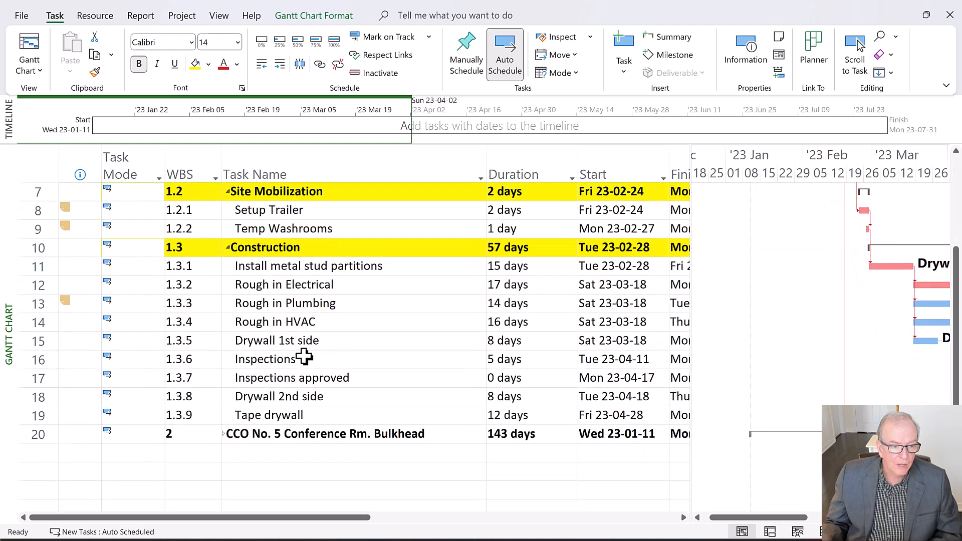
pyautogui.click(224, 435)
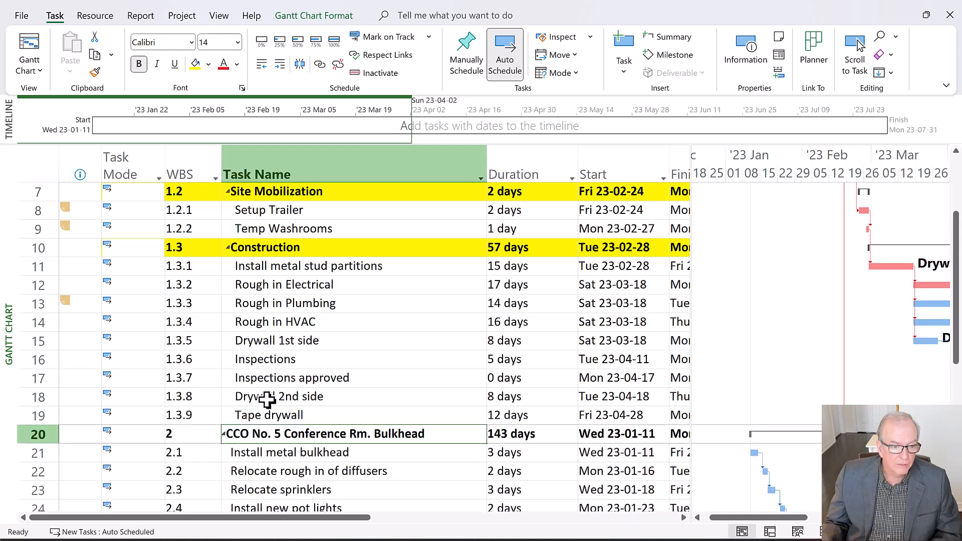
pyautogui.scroll(-2, 267, 400)
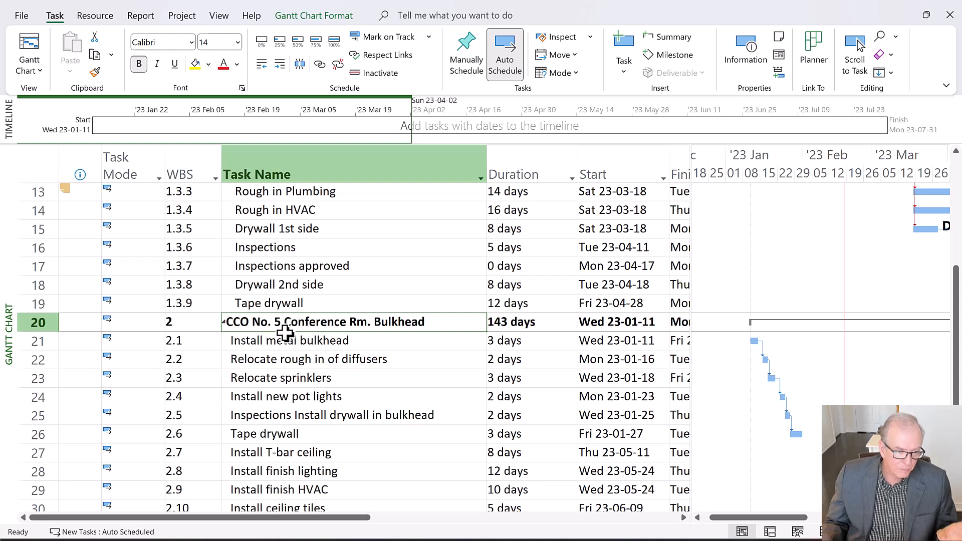
pyautogui.scroll(-3, 260, 381)
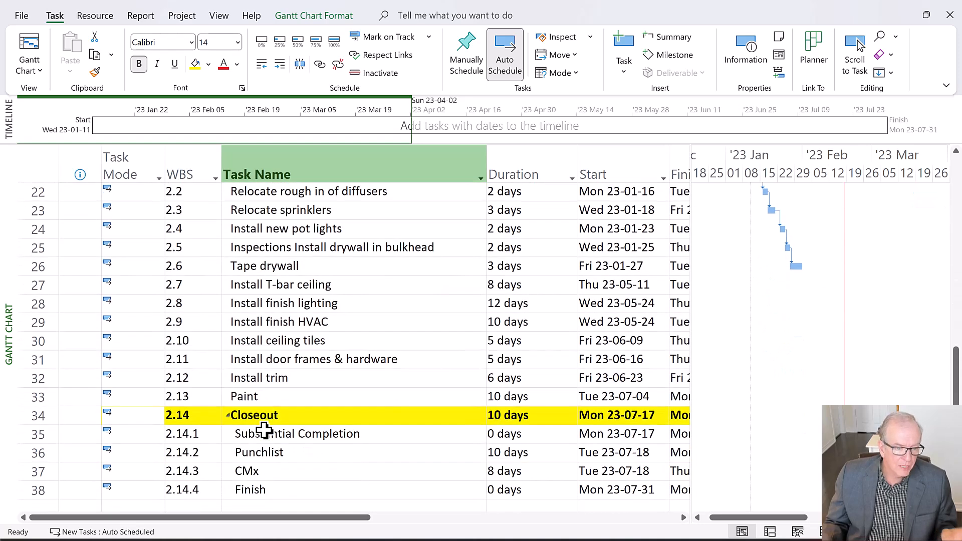
pyautogui.scroll(2, 268, 420)
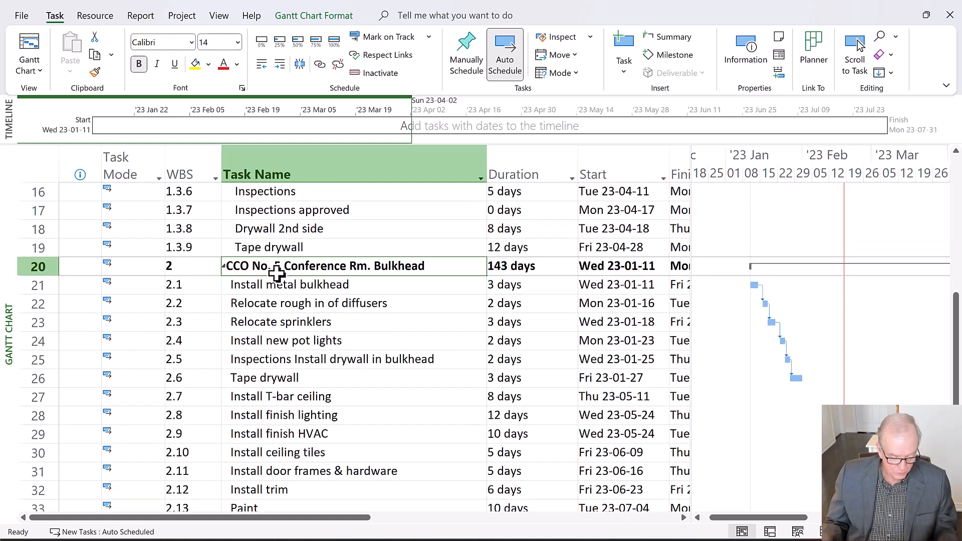
pyautogui.scroll(3, 269, 272)
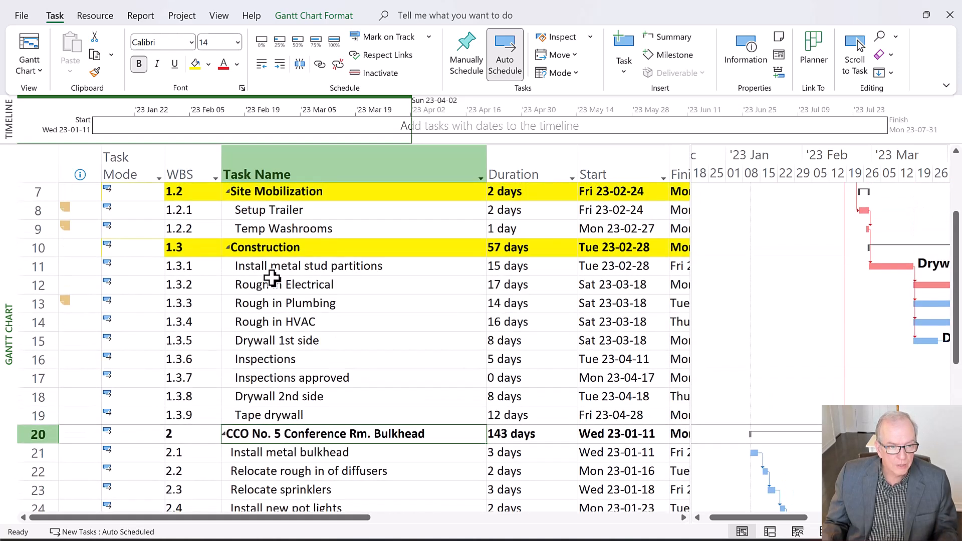
pyautogui.scroll(1, 272, 277)
pyautogui.scroll(-1, 271, 277)
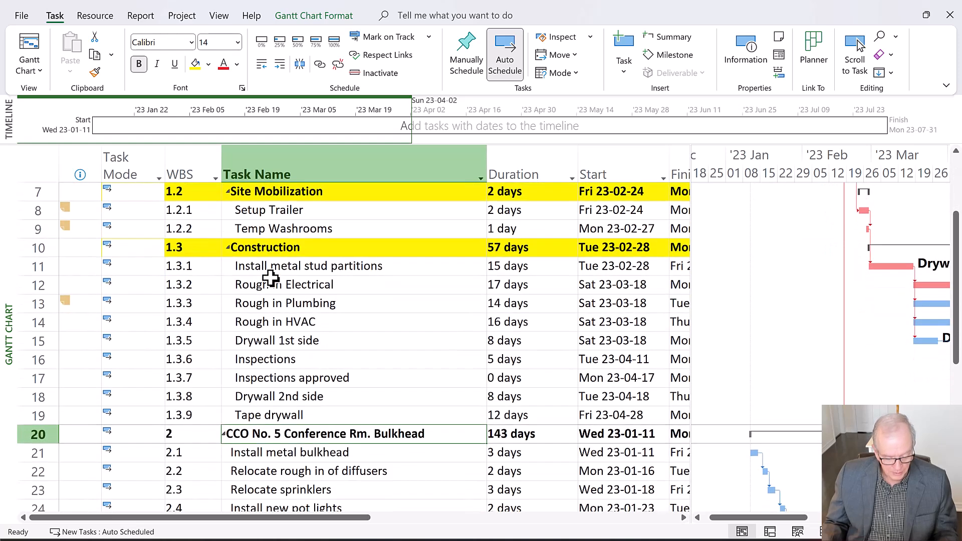
# Undo the recent outline changes and indent the CCO No. 5 Conference Rm. Bulkhead summary one level so it sits under Construction
pyautogui.hotkey('ctrl', 'z')
pyautogui.hotkey('ctrl', 'z')
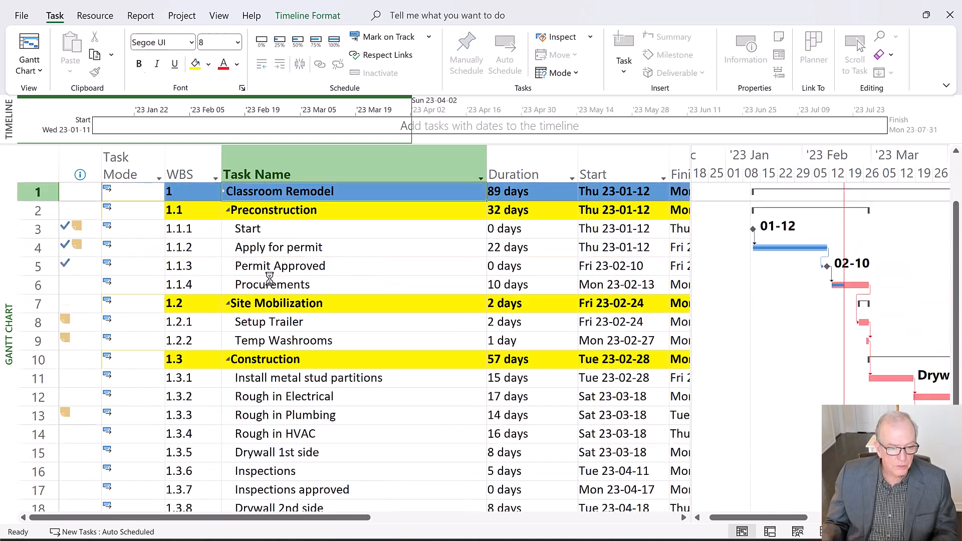
pyautogui.hotkey('ctrl', 'z')
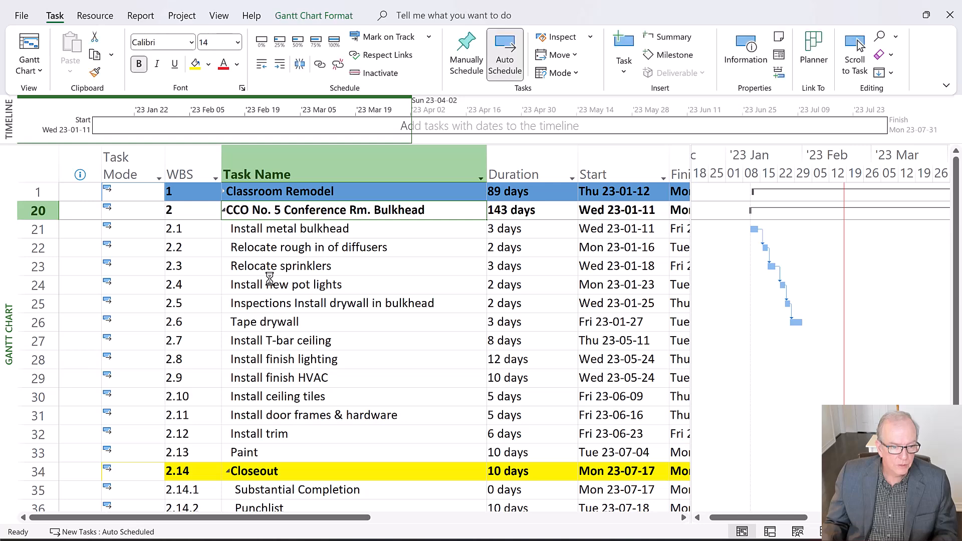
pyautogui.hotkey('ctrl', 'z')
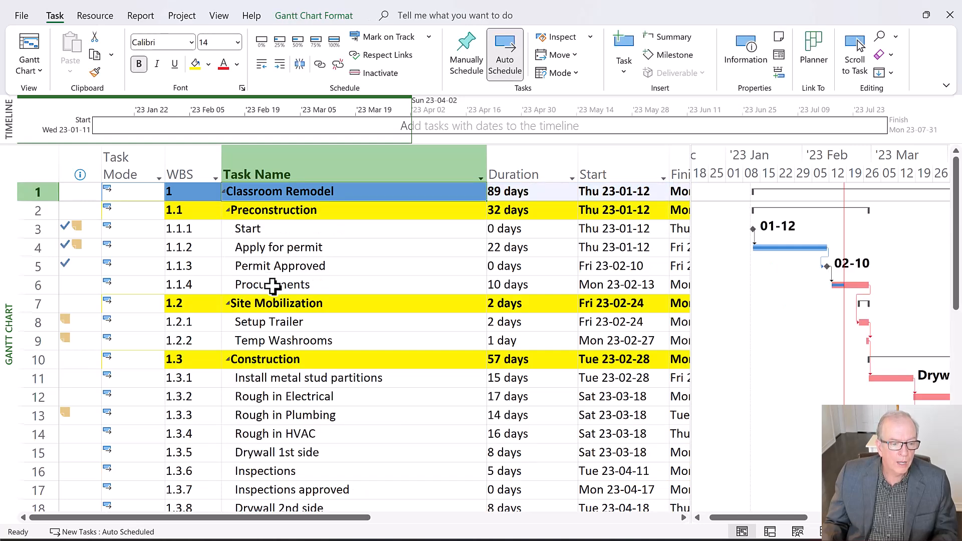
pyautogui.scroll(-1, 272, 285)
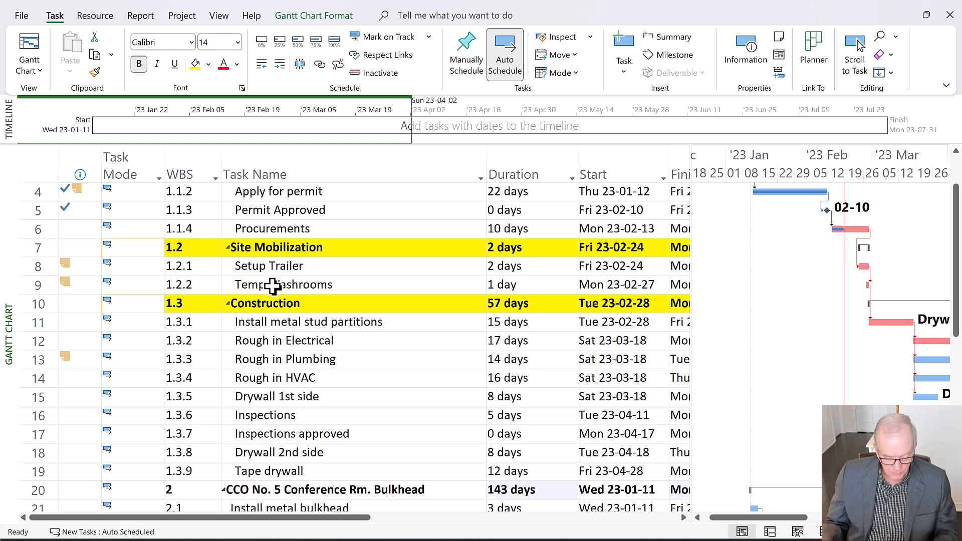
pyautogui.hotkey('ctrl', 'z')
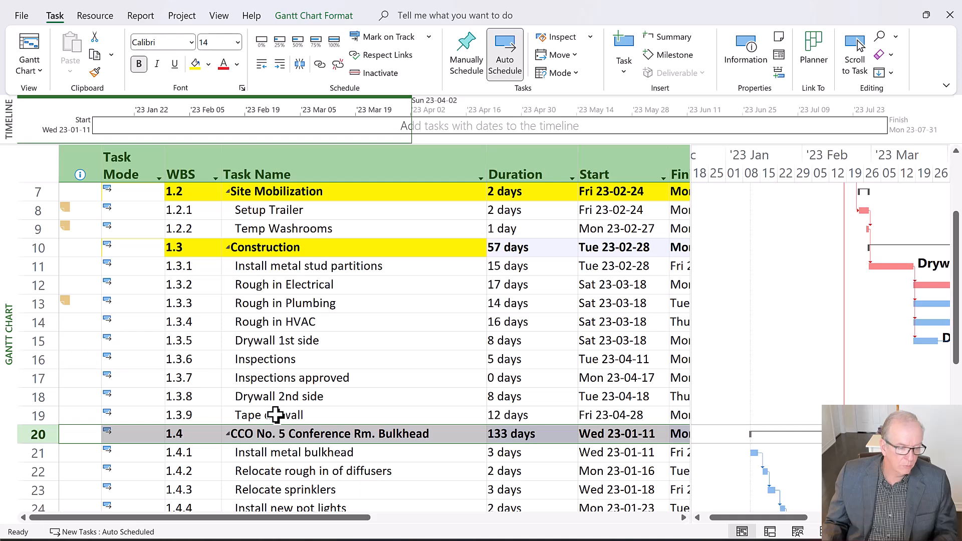
pyautogui.hotkey('alt', 'shift', 'Right')
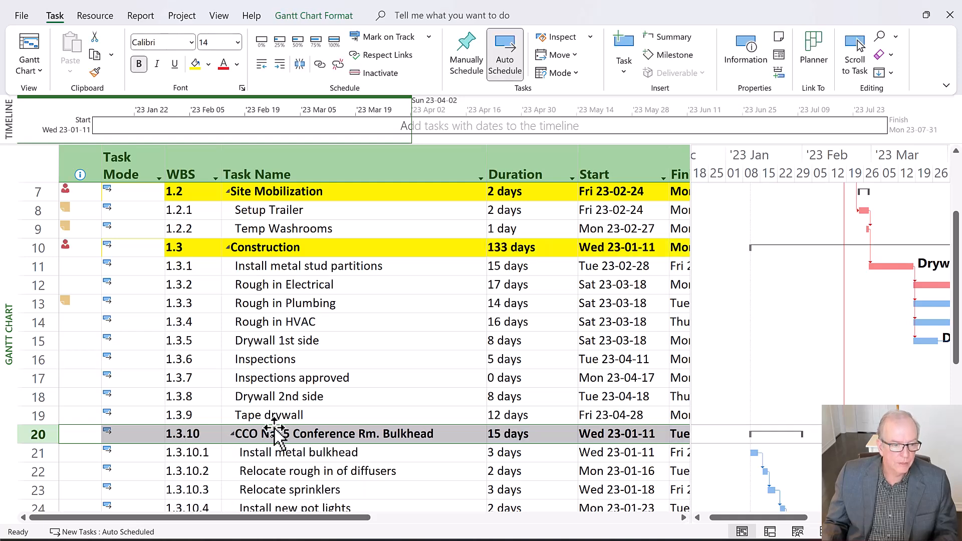
# Collapse and re-expand the CCO No. 5 Conference Rm. Bulkhead summary to examine its placement within the Construction phase
pyautogui.scroll(-2, 276, 416)
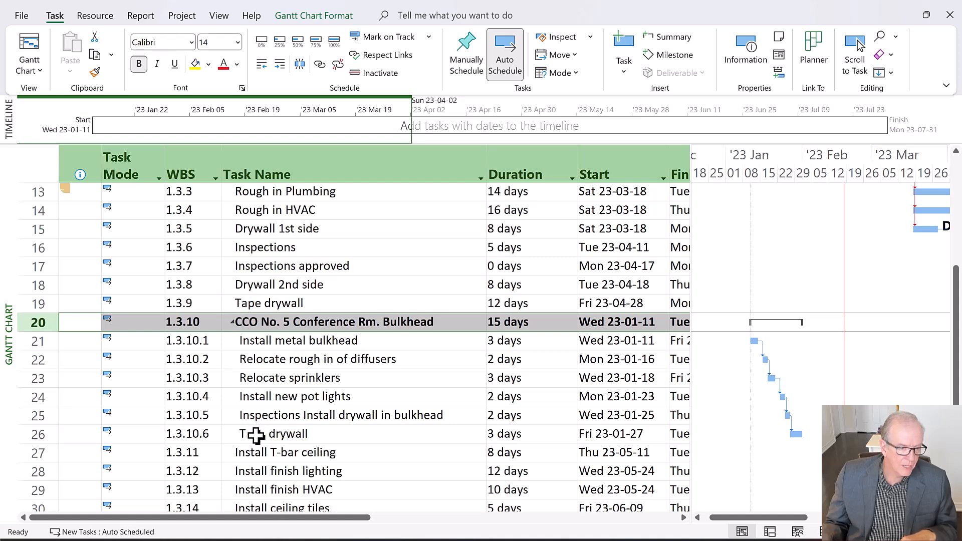
pyautogui.click(233, 323)
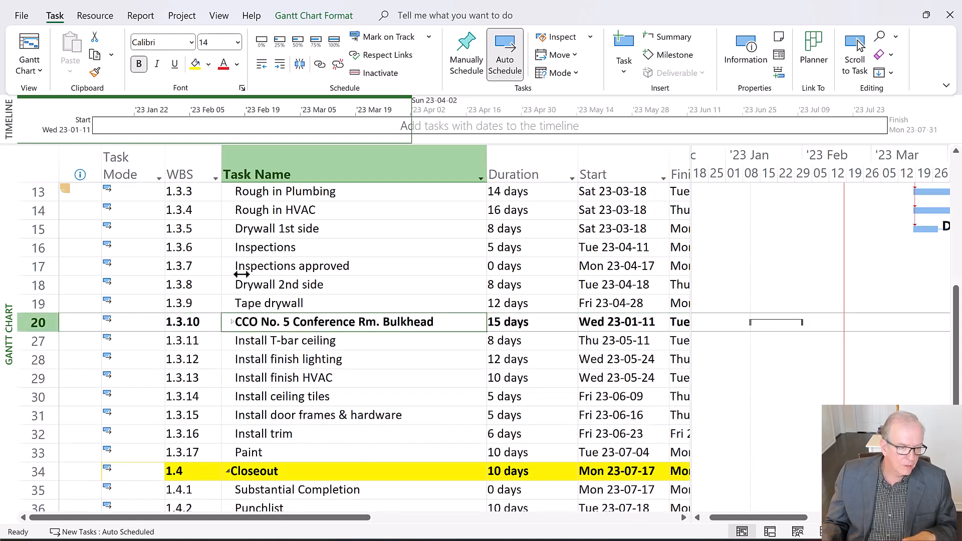
pyautogui.scroll(2, 241, 413)
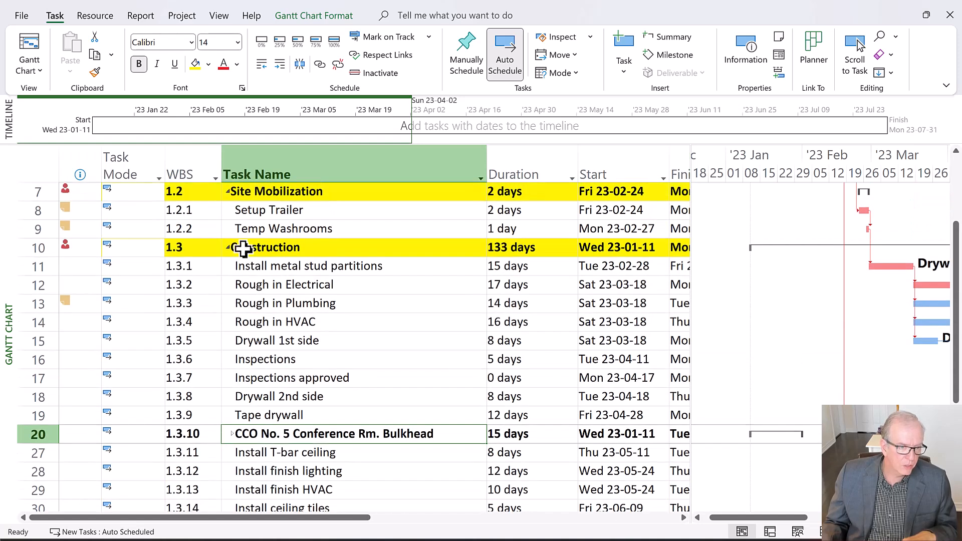
pyautogui.scroll(-1, 226, 416)
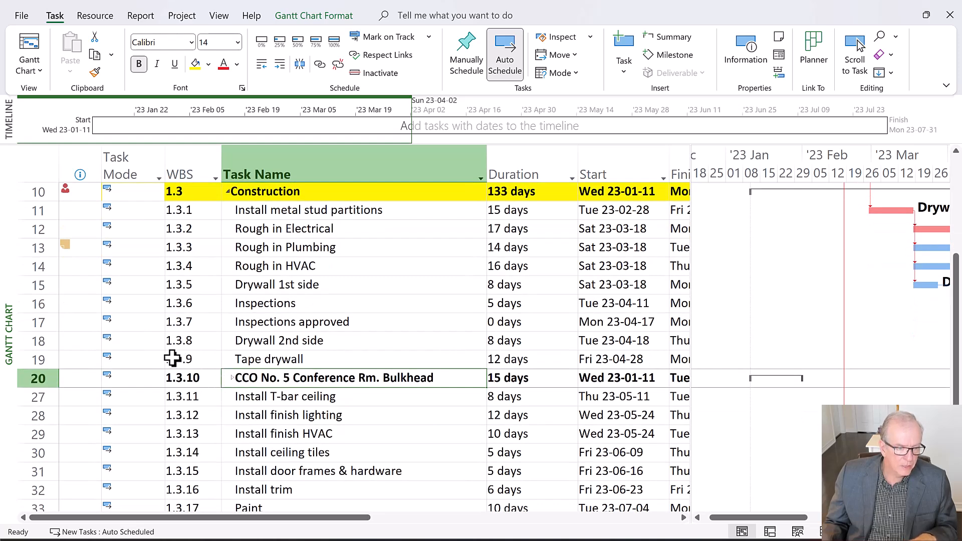
pyautogui.click(233, 378)
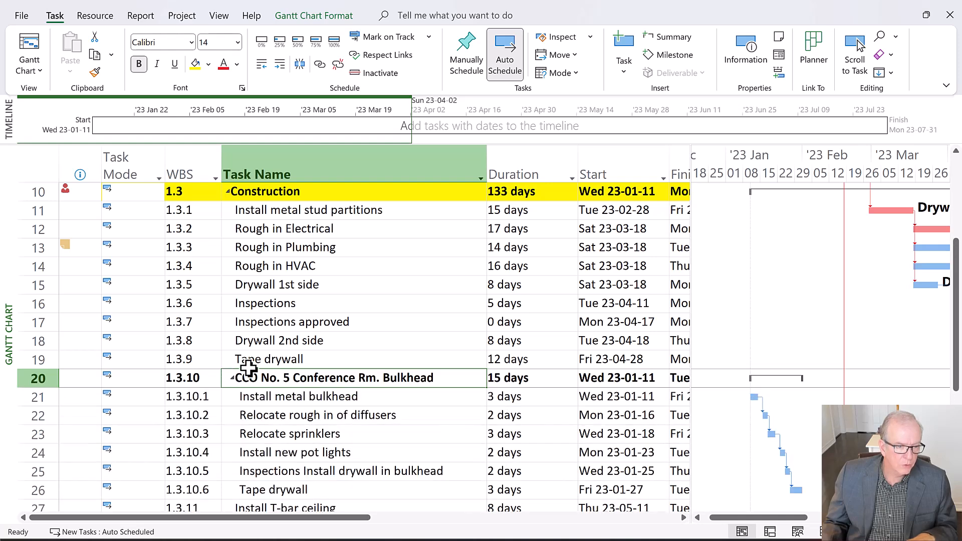
# Show the schedule's outline at Level 1, Level 2 and finally Level 3 to compare the detail at each level
pyautogui.click(219, 17)
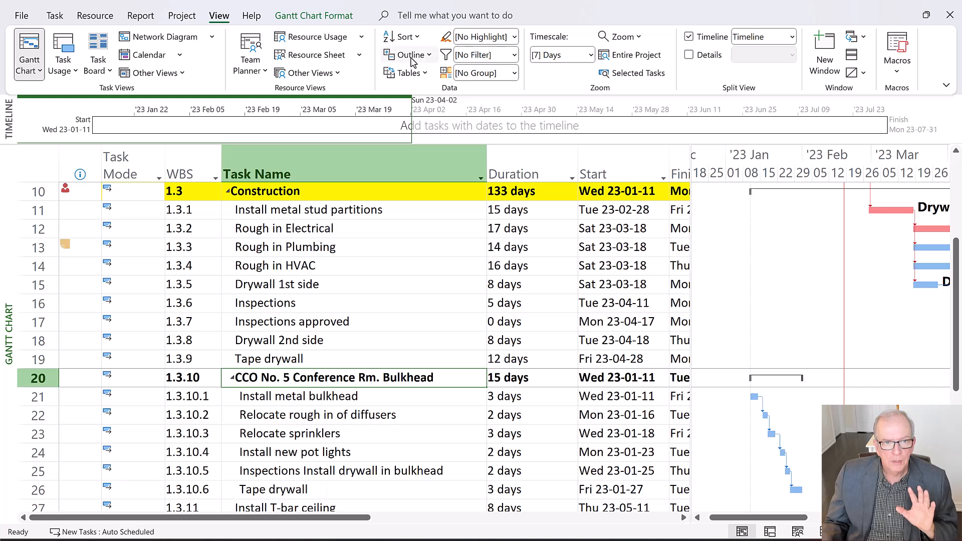
pyautogui.click(429, 58)
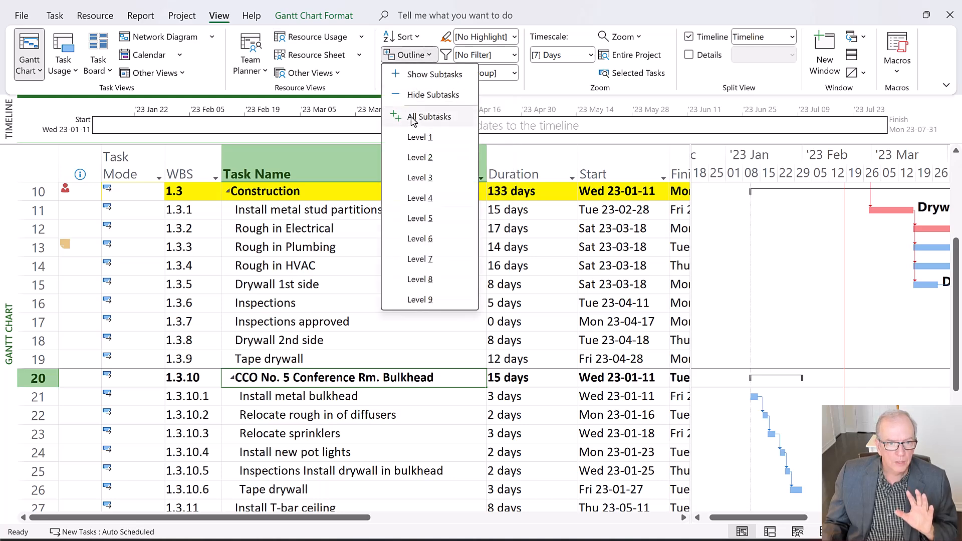
pyautogui.click(420, 138)
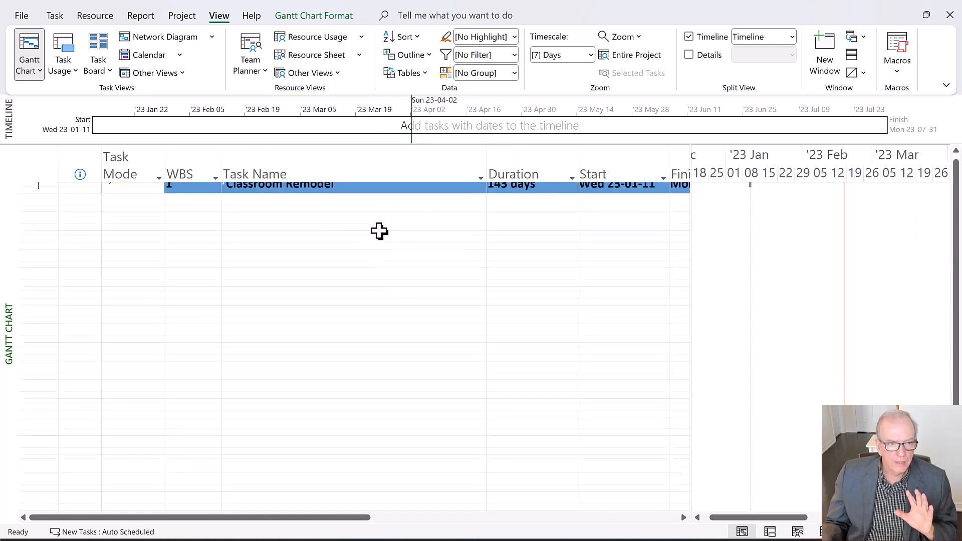
pyautogui.click(348, 230)
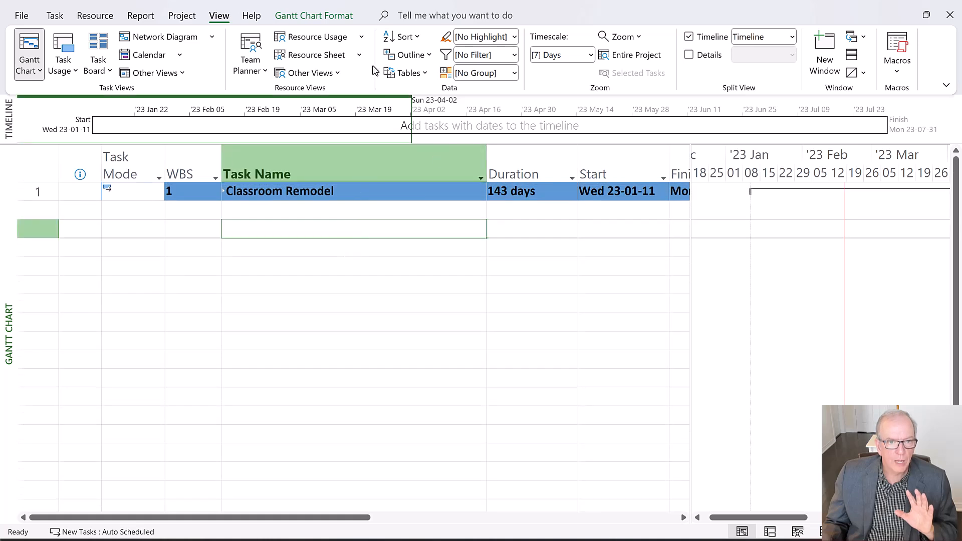
pyautogui.click(429, 55)
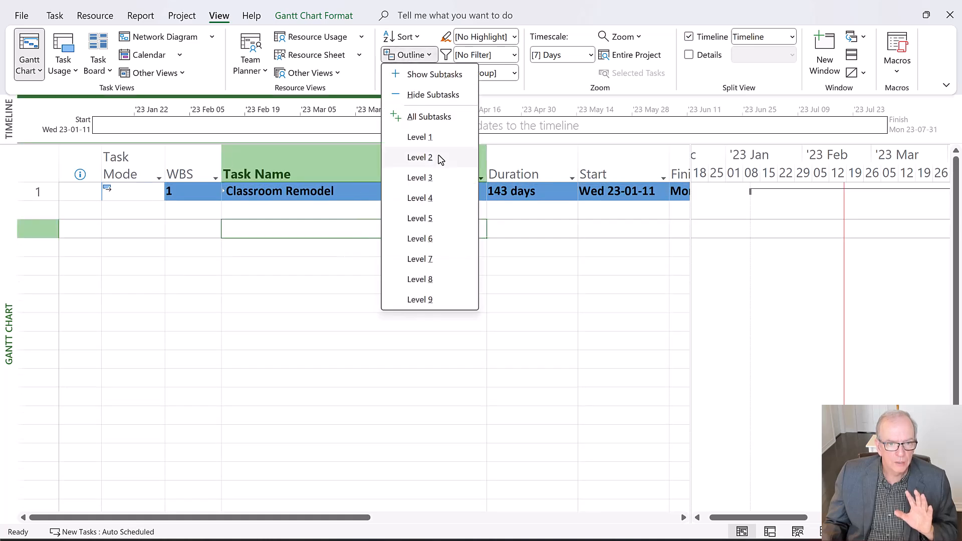
pyautogui.click(417, 157)
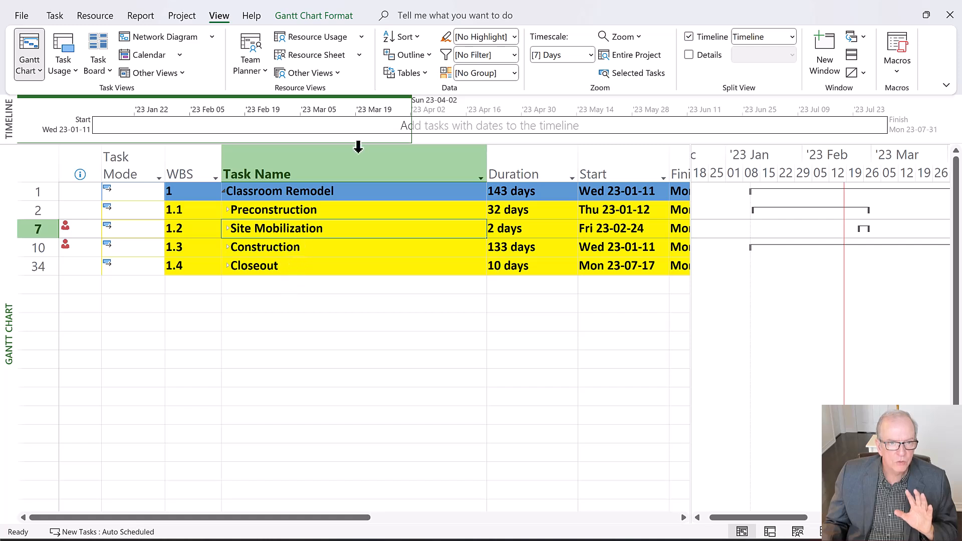
pyautogui.click(429, 55)
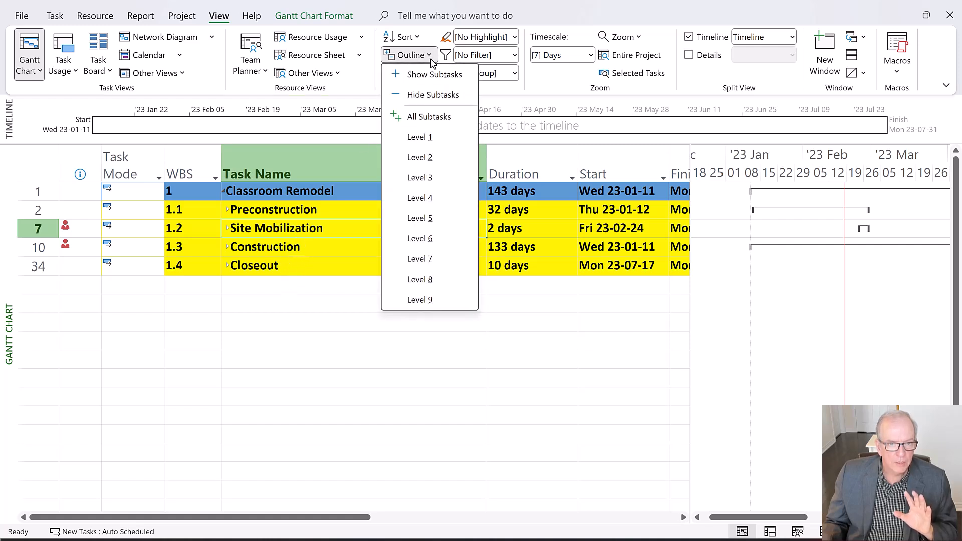
pyautogui.click(417, 177)
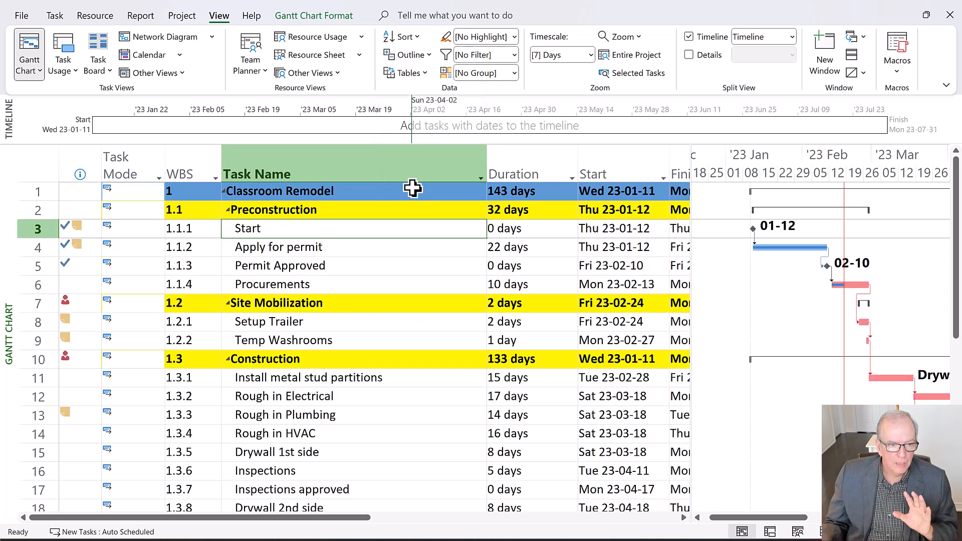
# Shade the CCO No. 5 Conference Rm. Bulkhead row with the Gray, Lighter 40% background colour
pyautogui.scroll(-4, 344, 298)
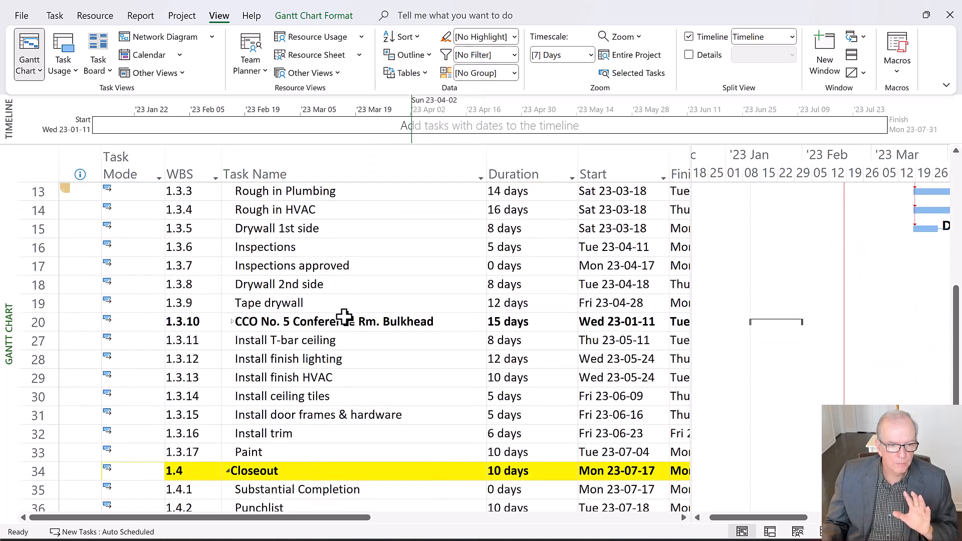
pyautogui.click(28, 322)
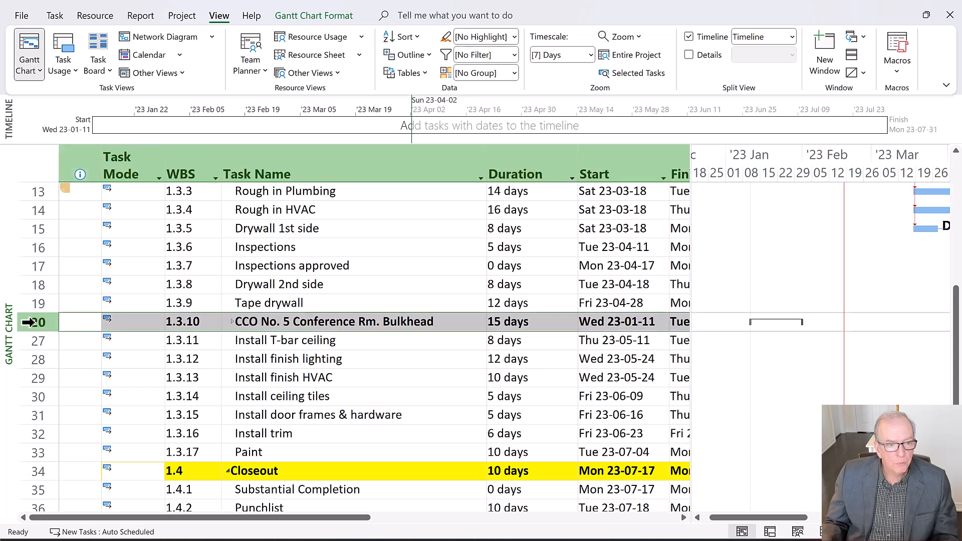
pyautogui.rightClick(314, 326)
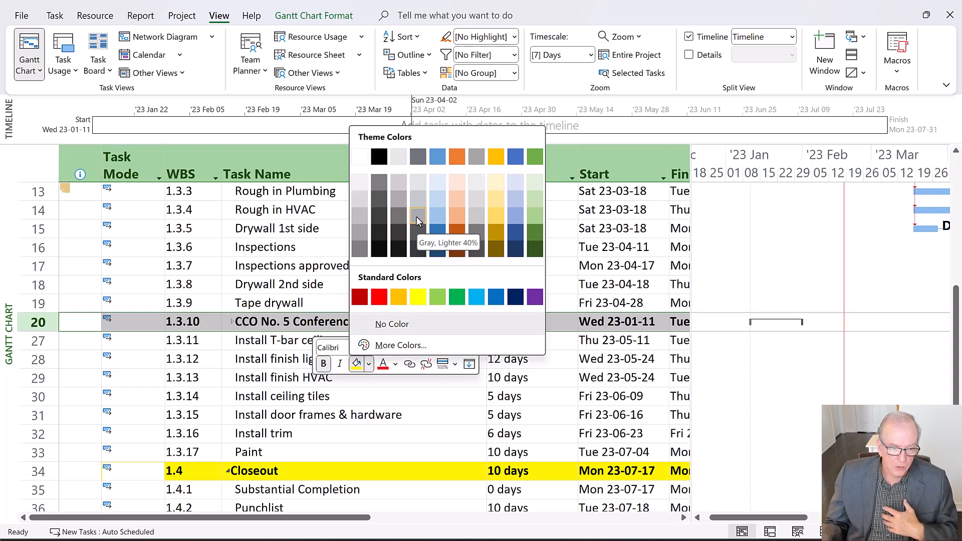
pyautogui.click(416, 221)
pyautogui.click(387, 419)
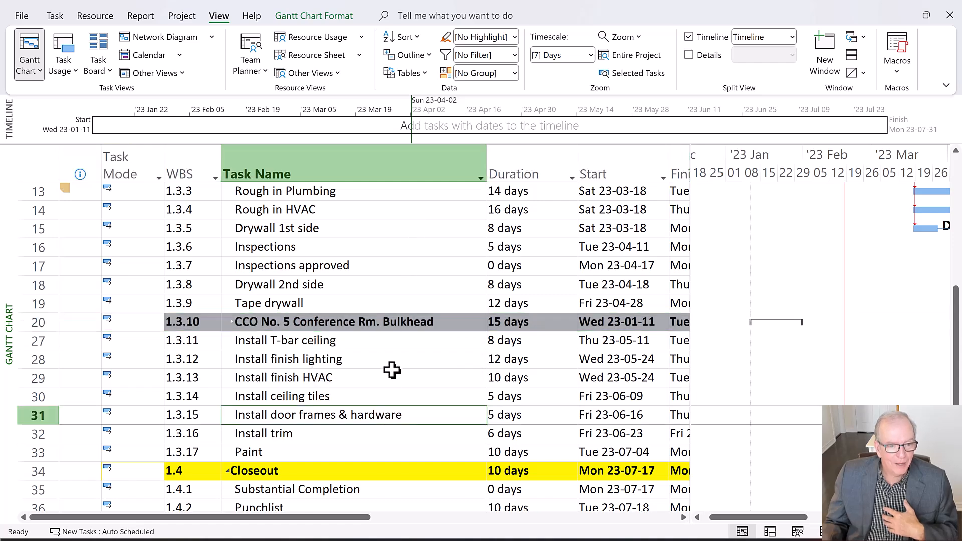
# Examine the shaded CCO No. 5 summary among the Construction tasks, and expand it to view its six subtasks and Gantt bars
pyautogui.scroll(3, 387, 337)
pyautogui.scroll(-4, 387, 337)
pyautogui.scroll(2, 383, 332)
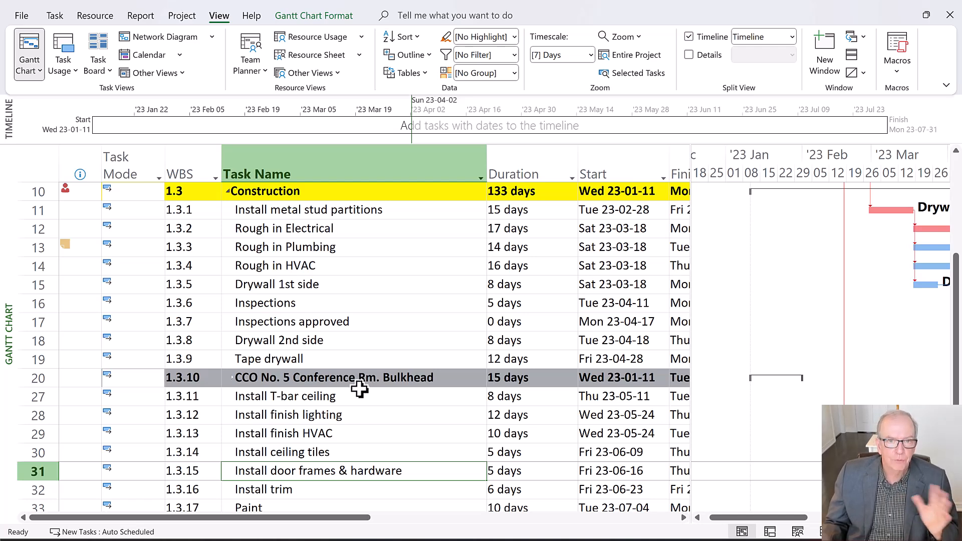
pyautogui.scroll(-1, 366, 380)
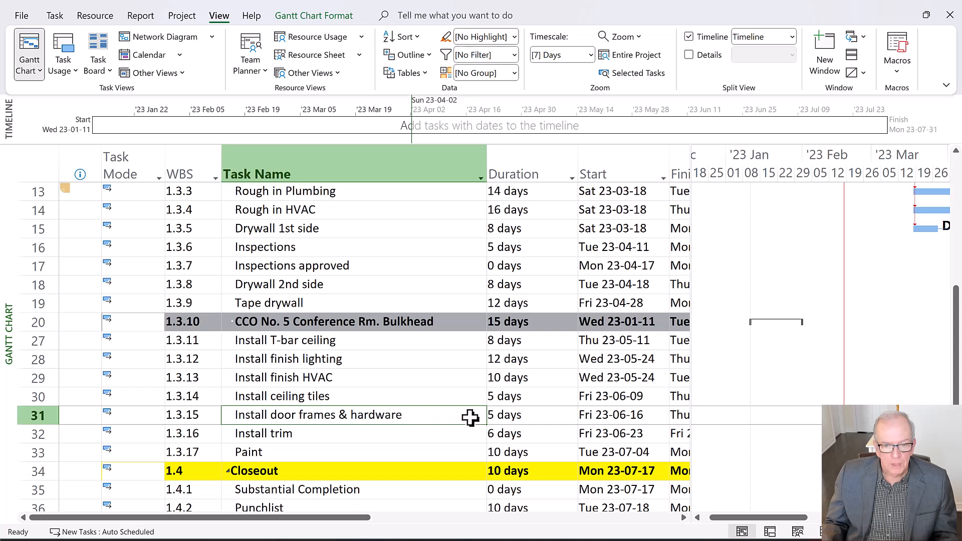
pyautogui.scroll(1, 506, 398)
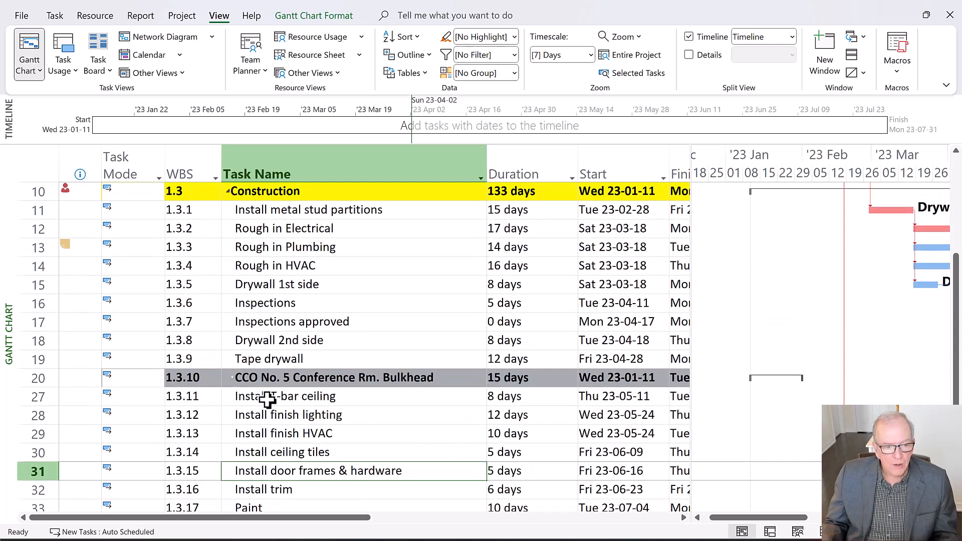
pyautogui.click(233, 378)
pyautogui.scroll(-1, 372, 426)
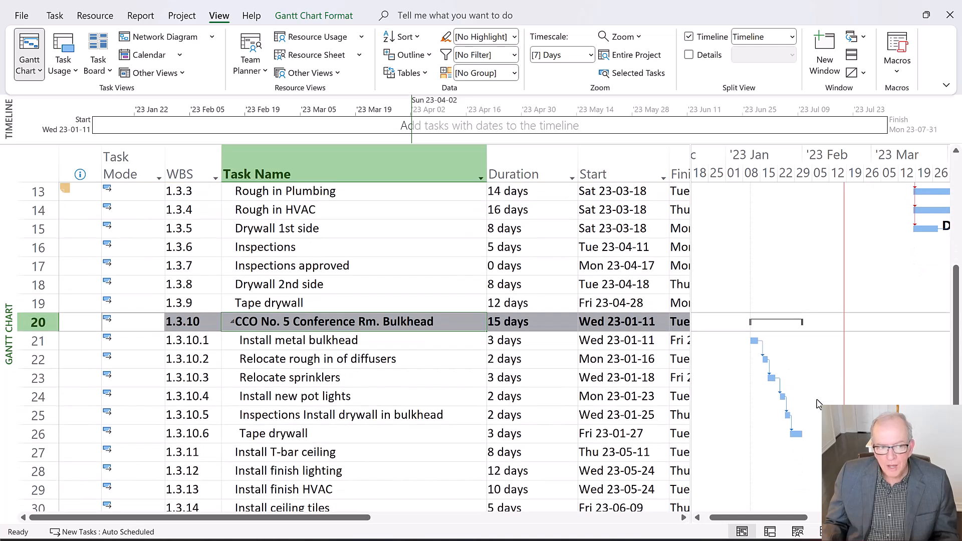
pyautogui.scroll(4, 258, 365)
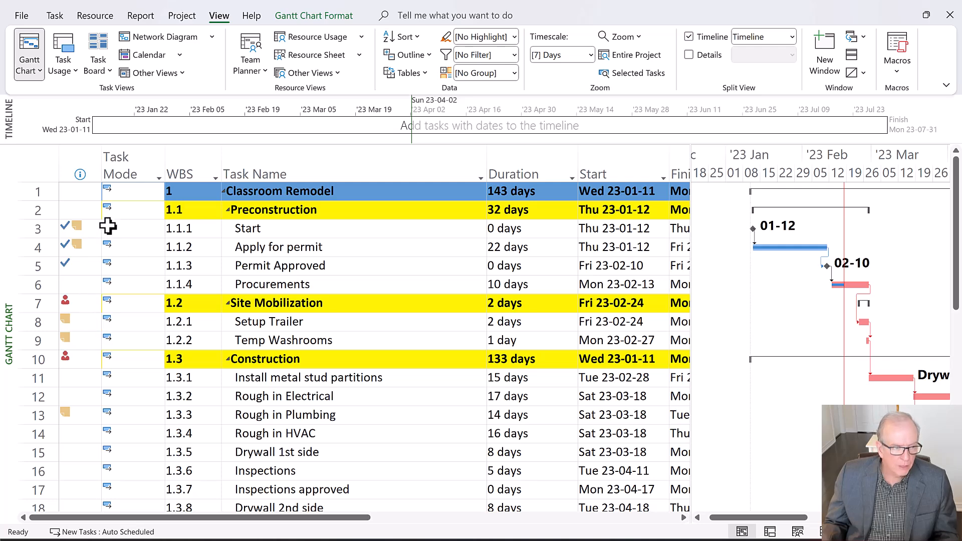
pyautogui.click(77, 191)
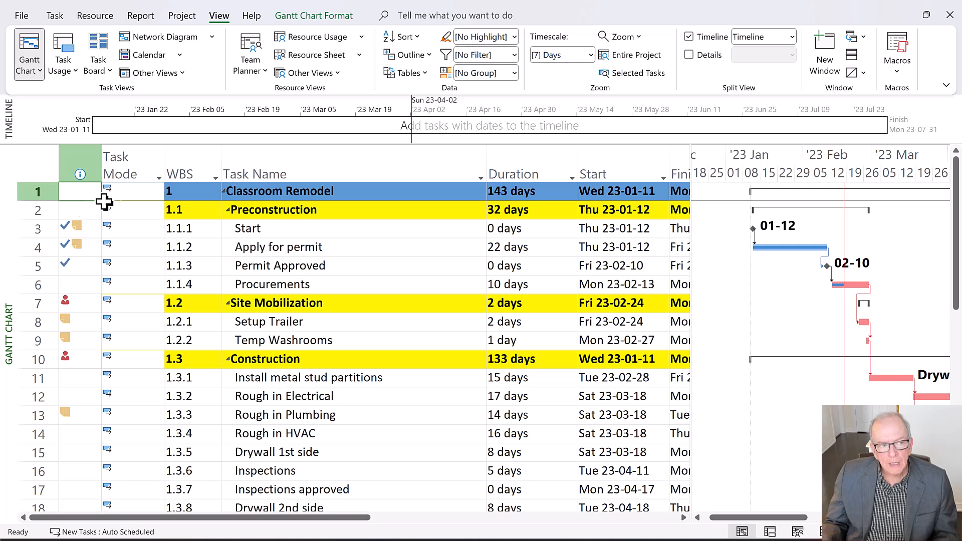
pyautogui.rightClick(71, 191)
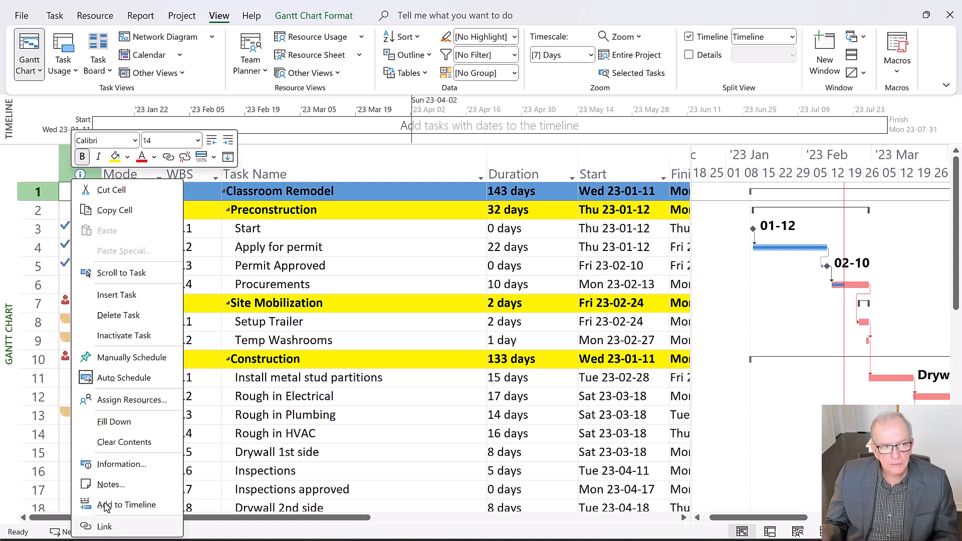
pyautogui.click(64, 198)
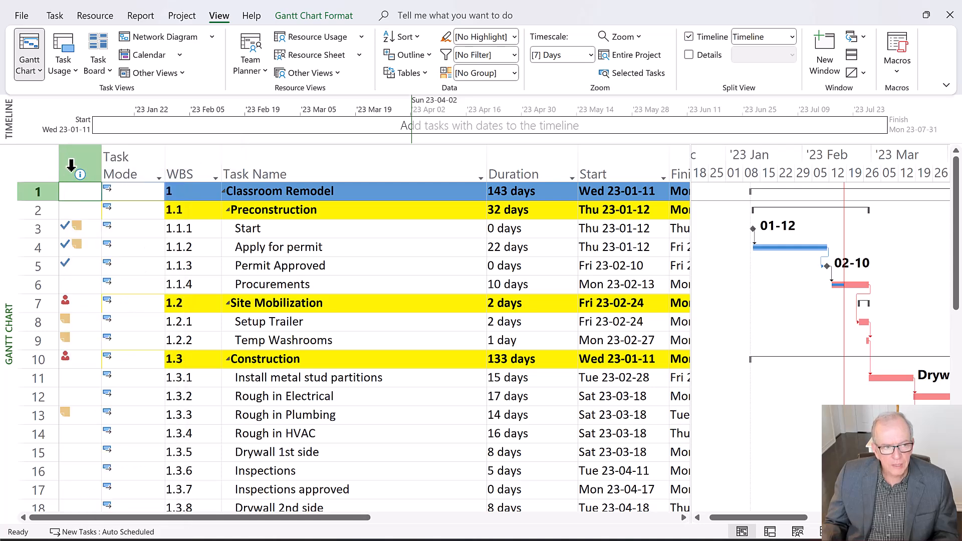
pyautogui.click(49, 170)
pyautogui.rightClick(49, 170)
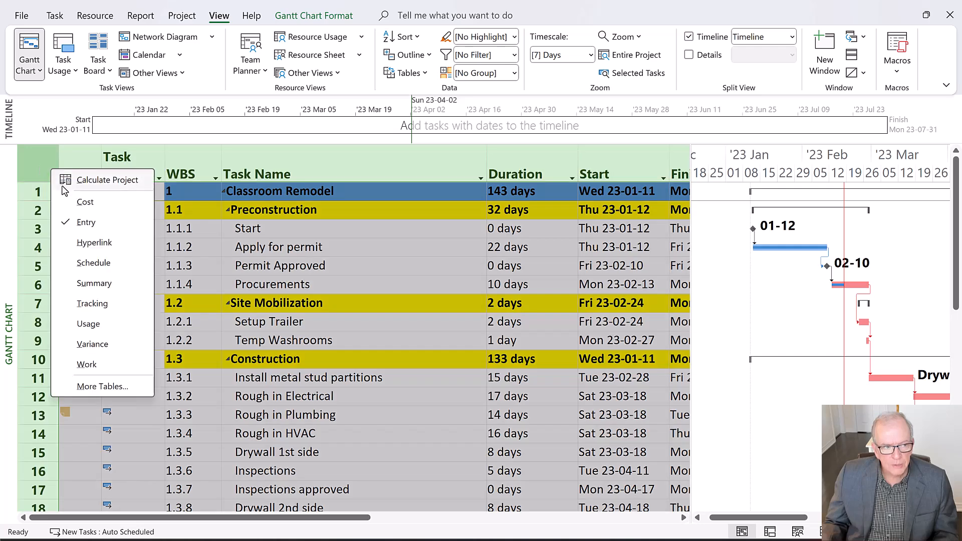
pyautogui.click(35, 158)
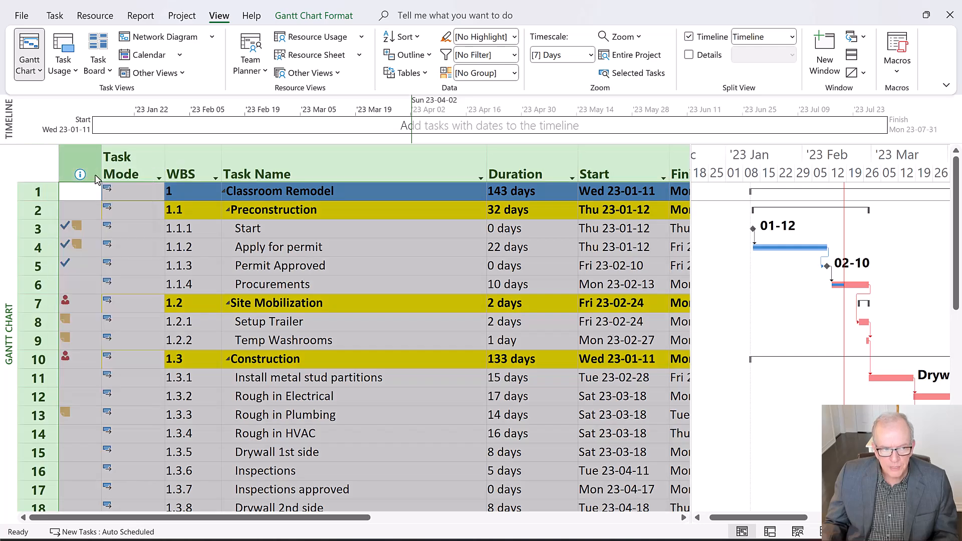
pyautogui.rightClick(94, 169)
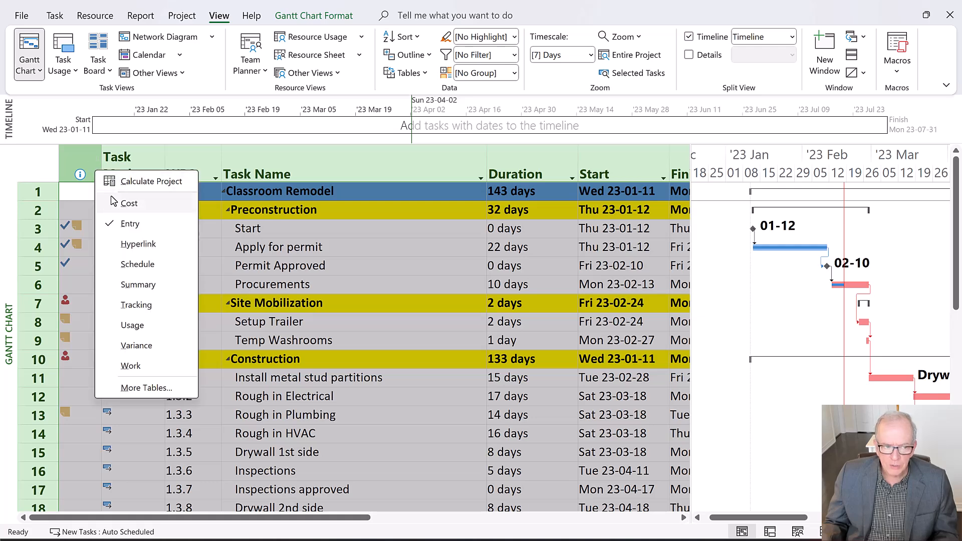
pyautogui.click(86, 163)
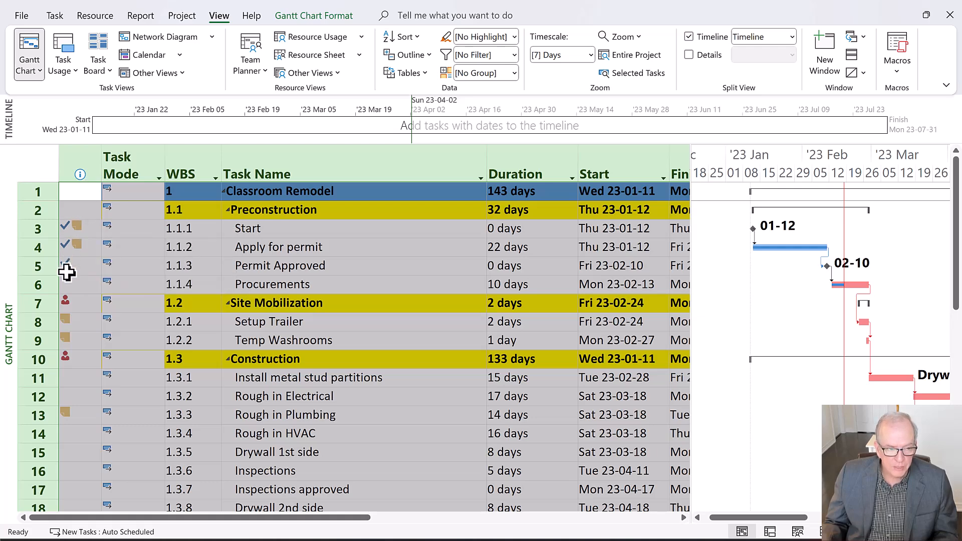
# Insert a second Indicators column before the Task Mode column, and remove it again
pyautogui.moveTo(71, 354)
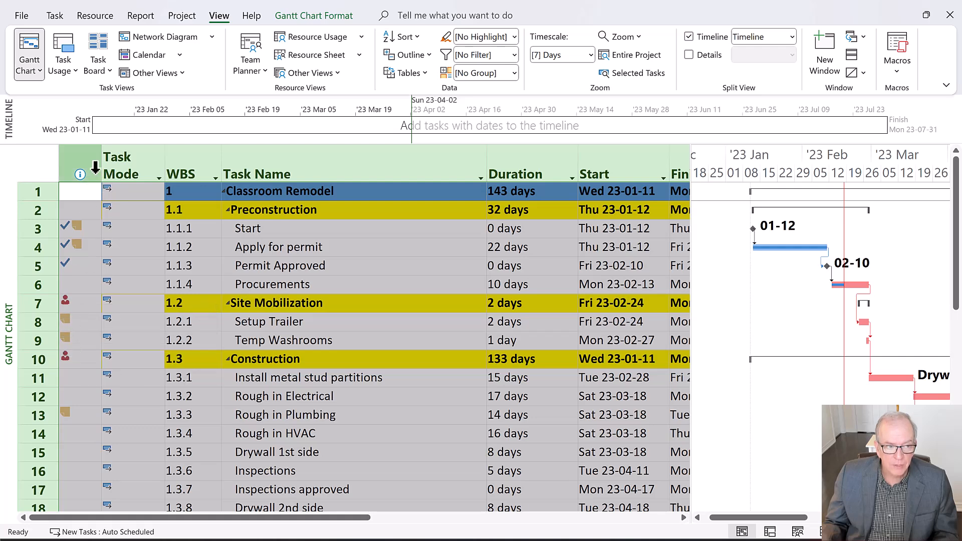
pyautogui.click(120, 160)
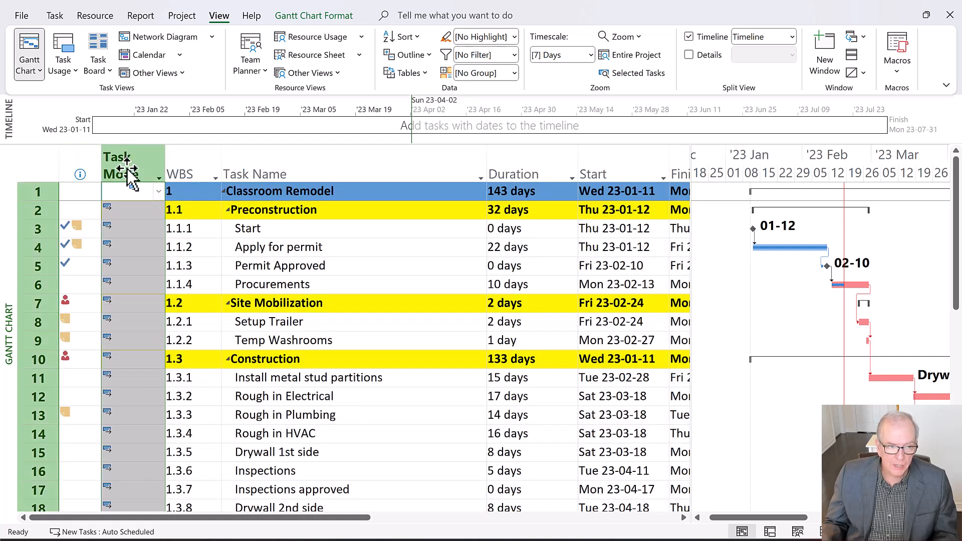
pyautogui.rightClick(129, 172)
pyautogui.click(149, 286)
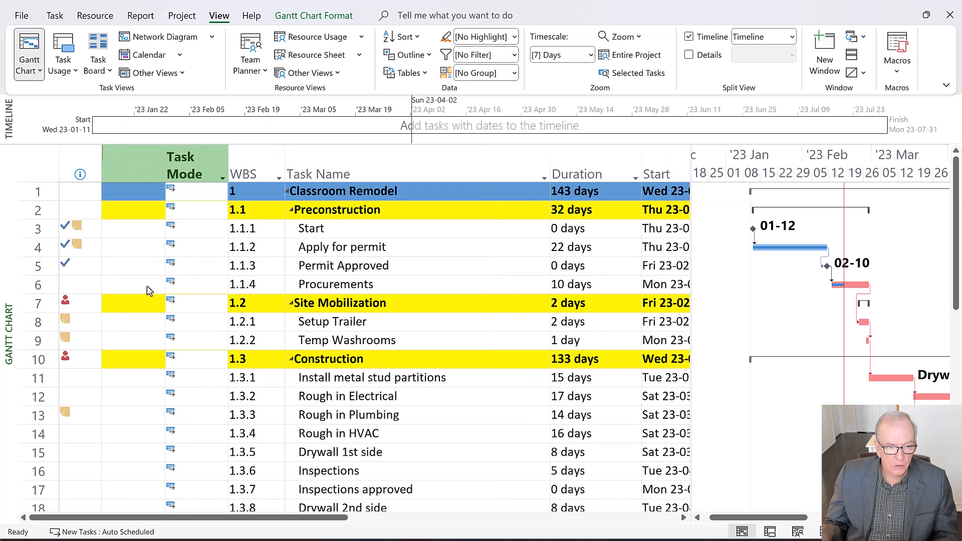
pyautogui.write('iD')
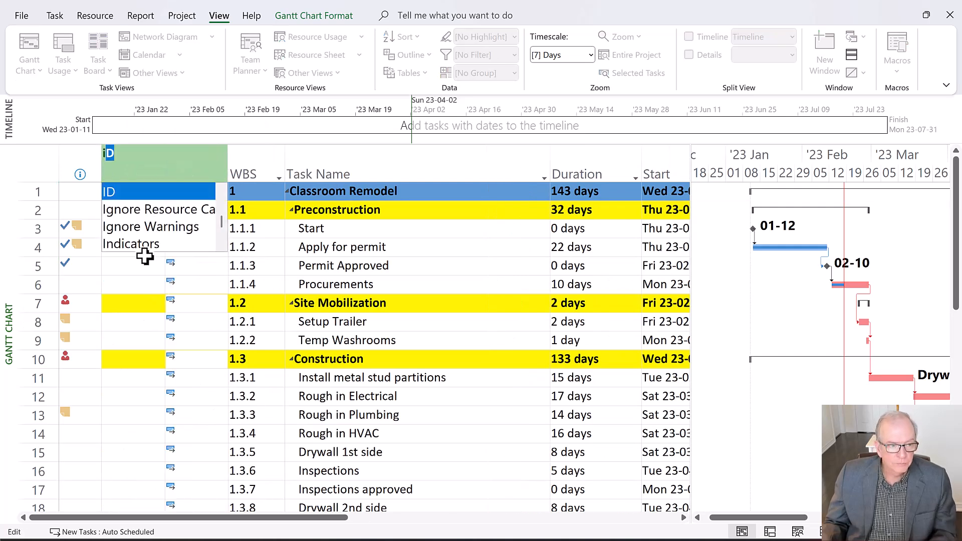
pyautogui.click(144, 251)
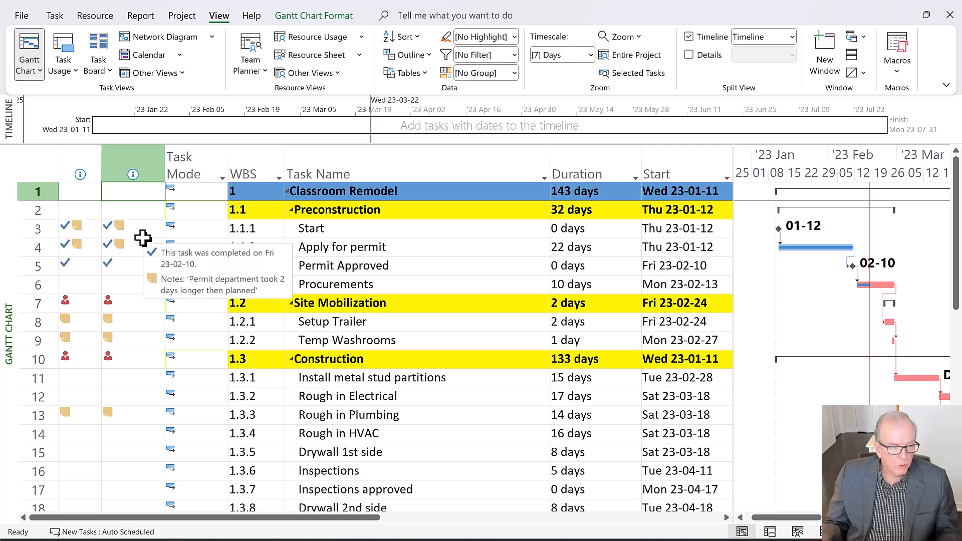
pyautogui.click(129, 158)
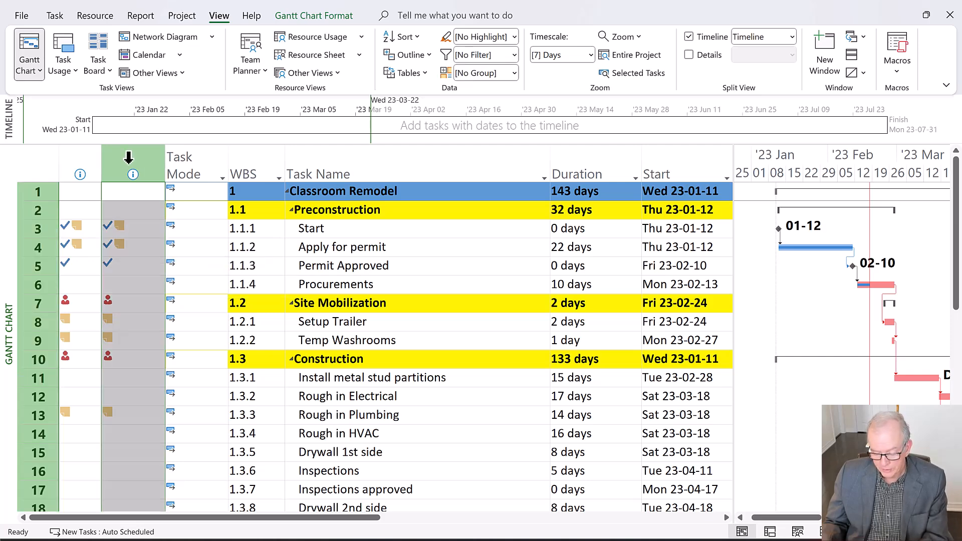
pyautogui.press('Delete')
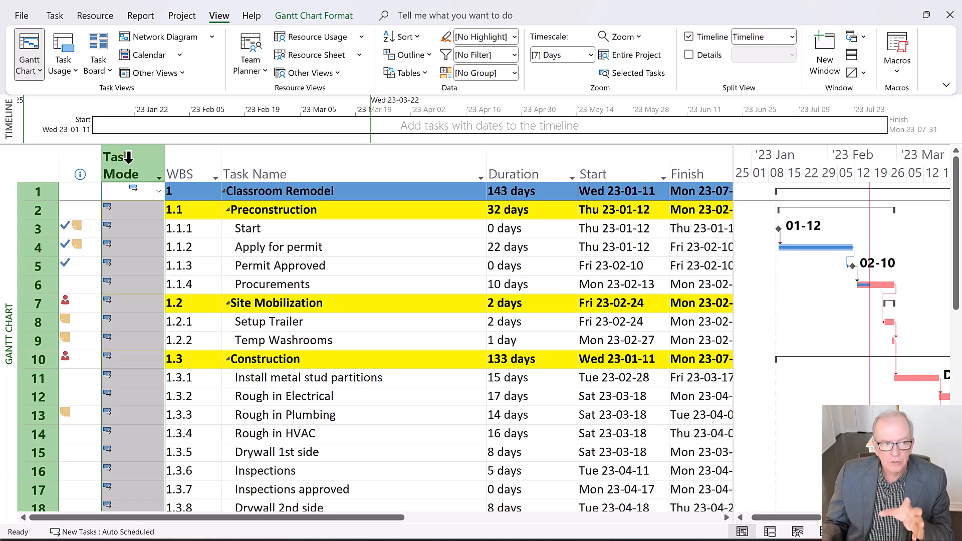
# Insert a hyperlink on the Classroom Remodel summary row to the existing file MS Project Update and Recovery Checklist.docx
pyautogui.click(95, 190)
pyautogui.rightClick(95, 190)
pyautogui.click(140, 530)
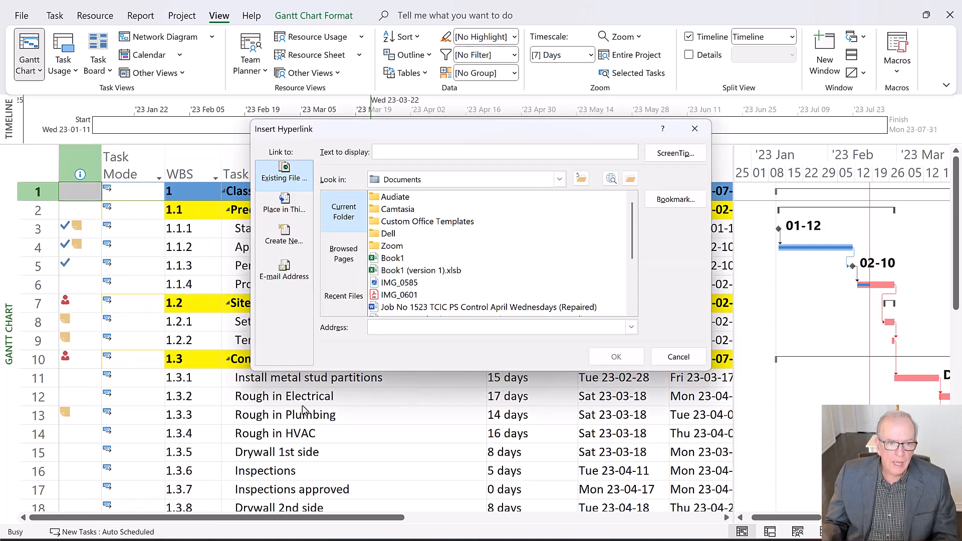
pyautogui.click(630, 180)
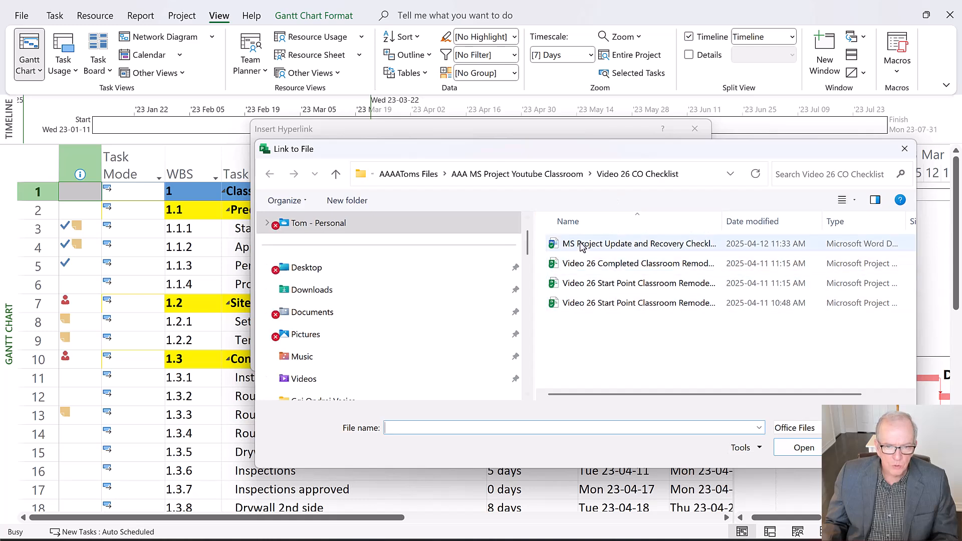
pyautogui.click(626, 250)
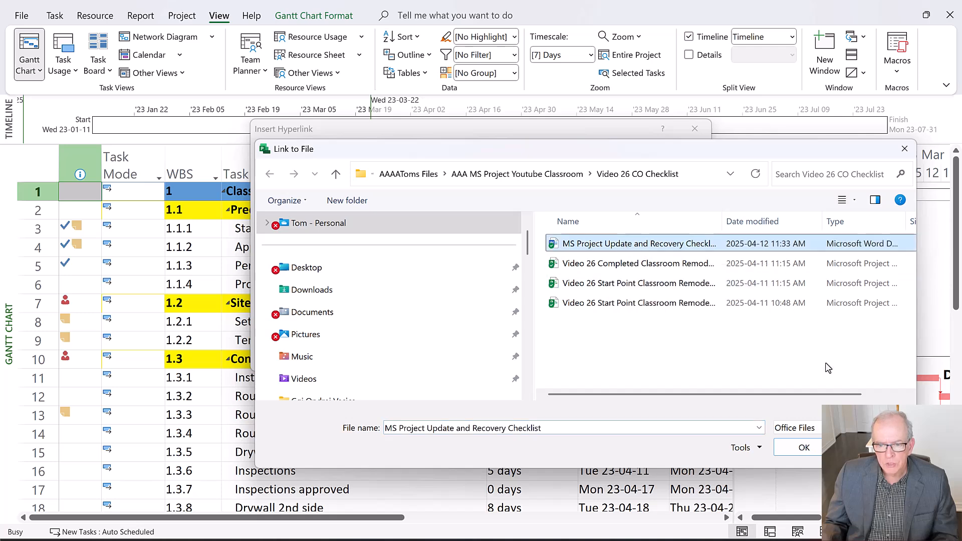
pyautogui.click(803, 448)
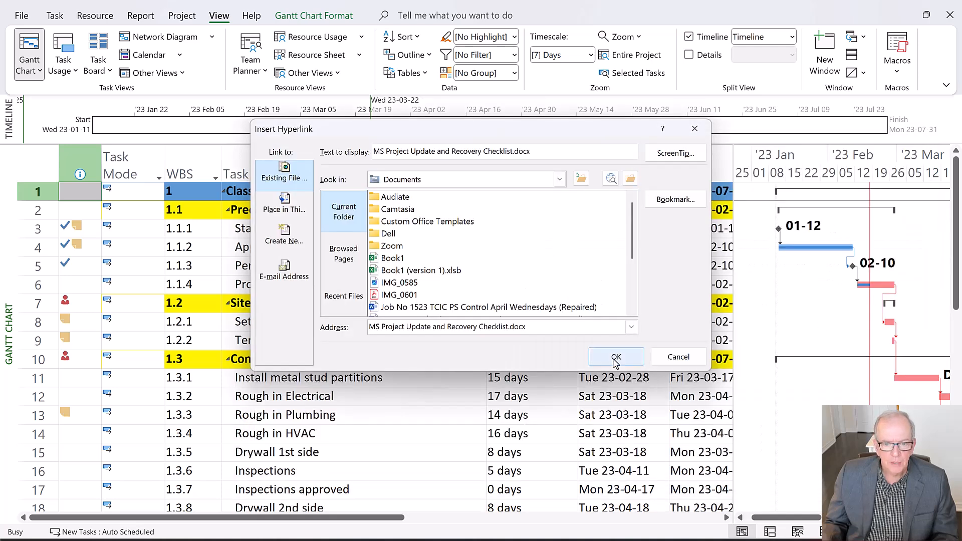
pyautogui.click(616, 357)
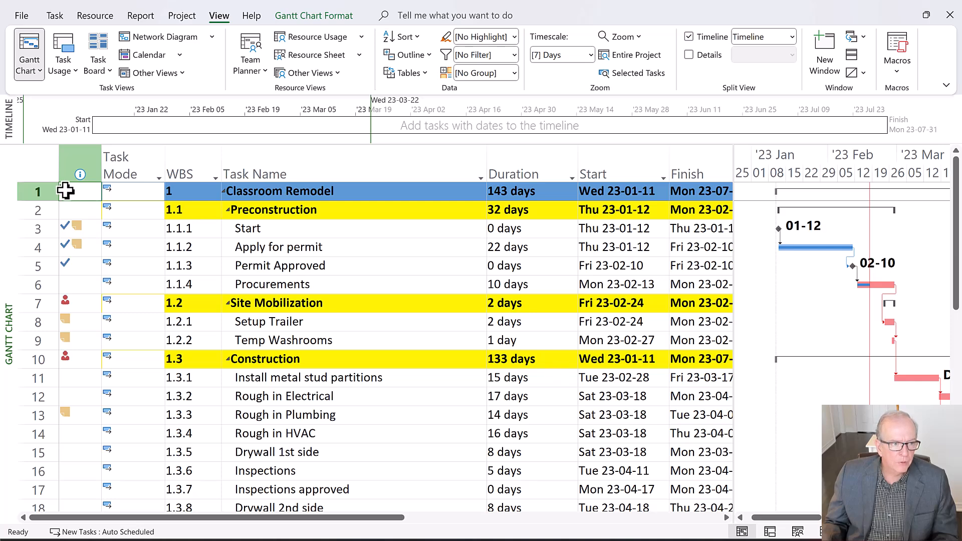
pyautogui.moveTo(64, 190)
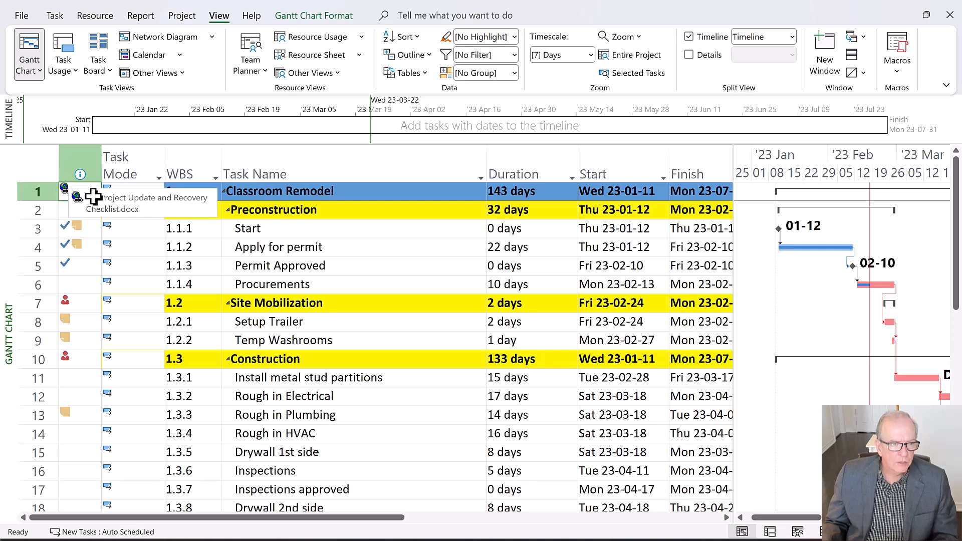
pyautogui.click(65, 190)
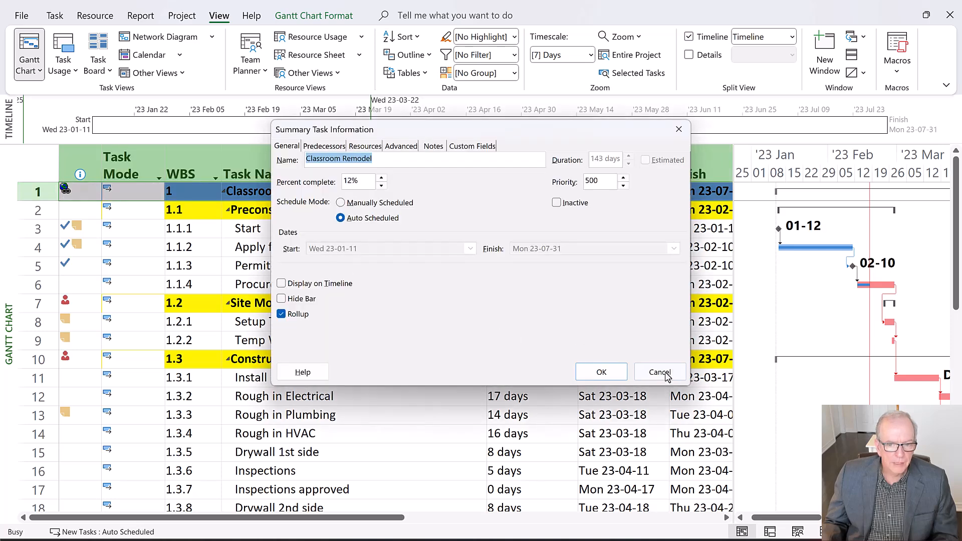
pyautogui.click(659, 373)
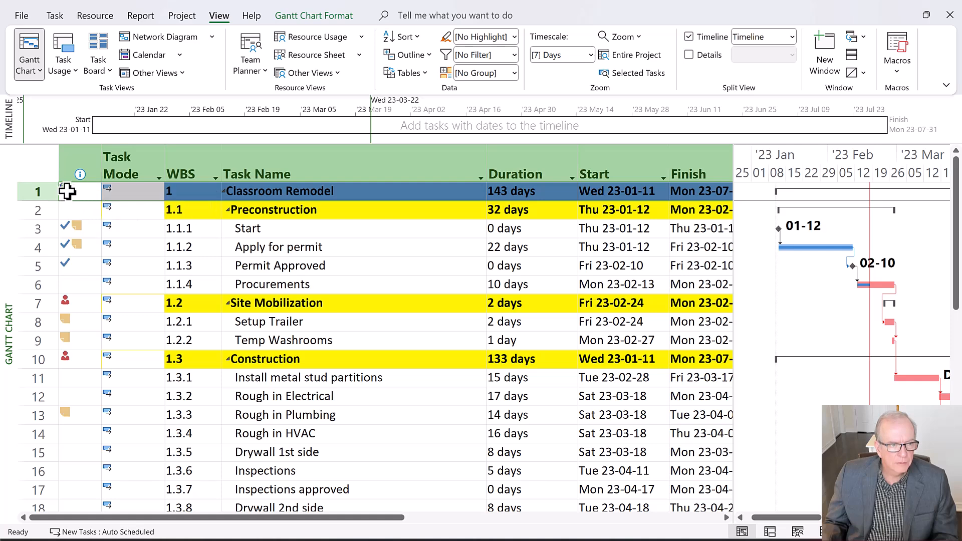
# Open the checklist document in Word from the hyperlink indicator on the Classroom Remodel row
pyautogui.click(86, 212)
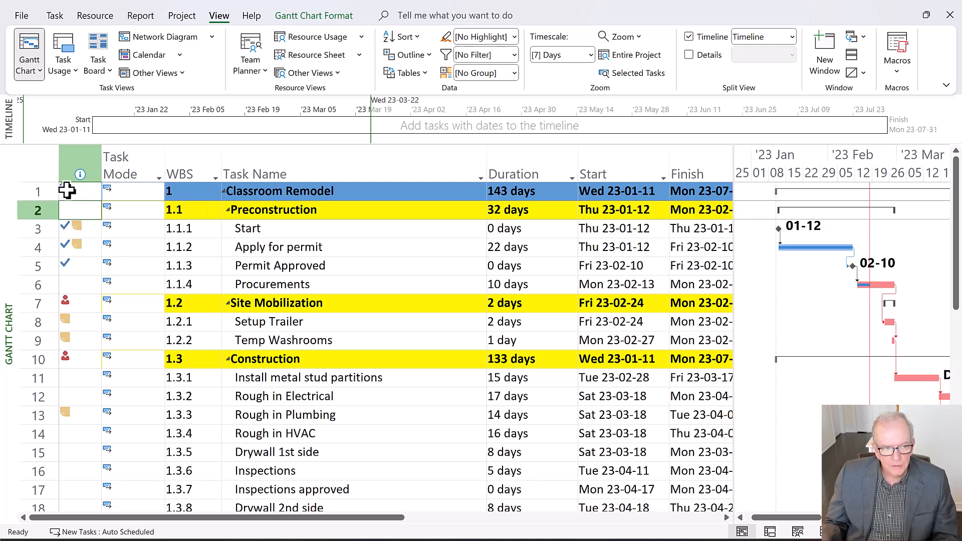
pyautogui.click(50, 227)
pyautogui.click(65, 189)
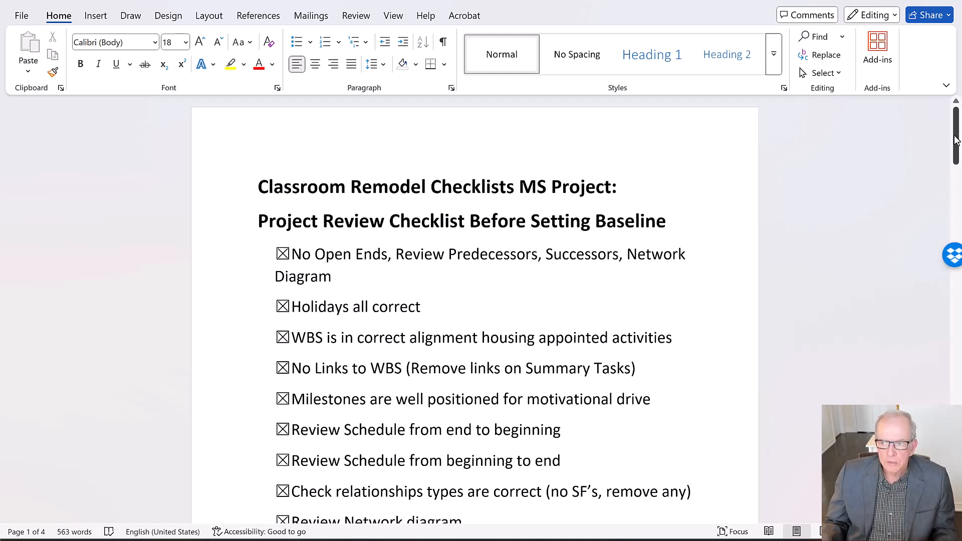
# Tick the first five items of the MS Project Change Order Checklist, from inserting the change order rows through checking the current variance
pyautogui.moveTo(955, 142); pyautogui.dragTo(955, 151)
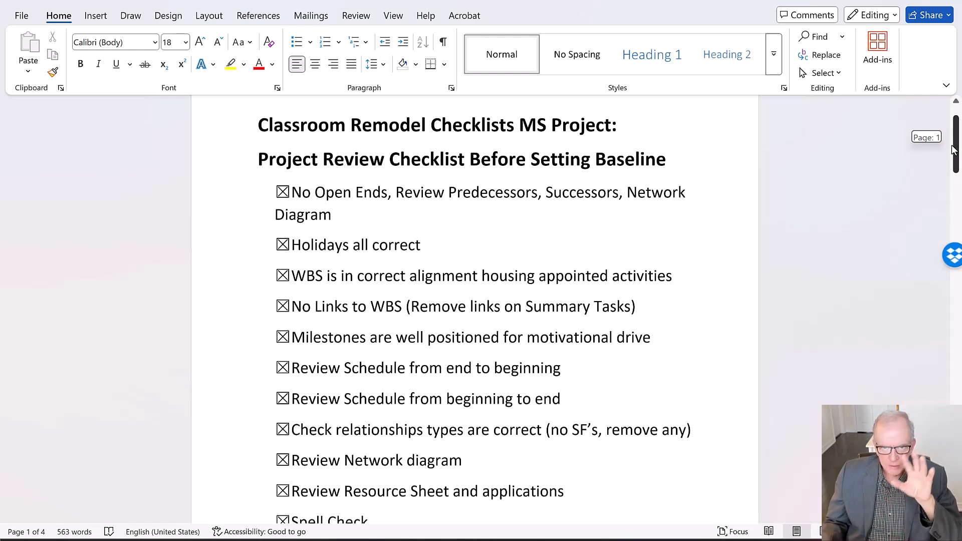
pyautogui.moveTo(953, 151); pyautogui.dragTo(931, 459)
pyautogui.scroll(-1, 483, 322)
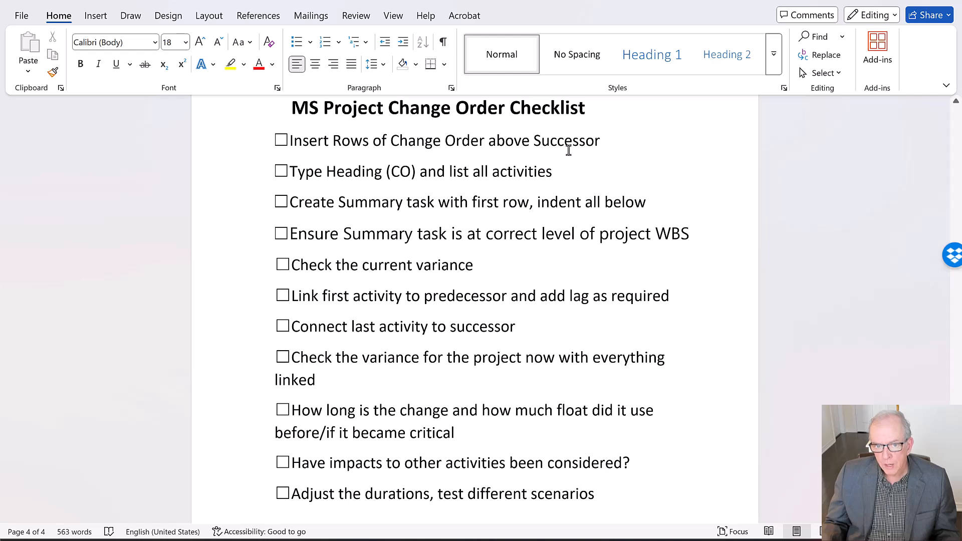
pyautogui.click(282, 141)
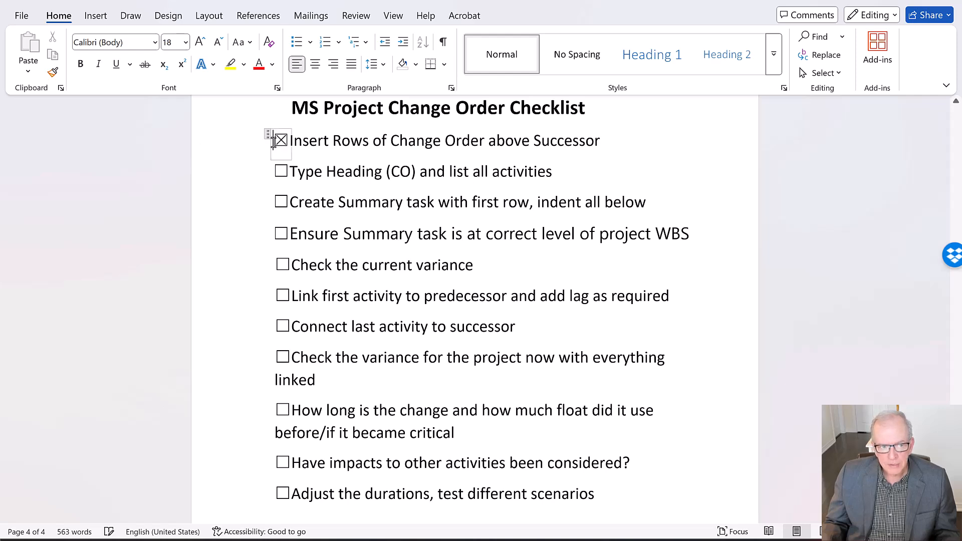
pyautogui.click(283, 172)
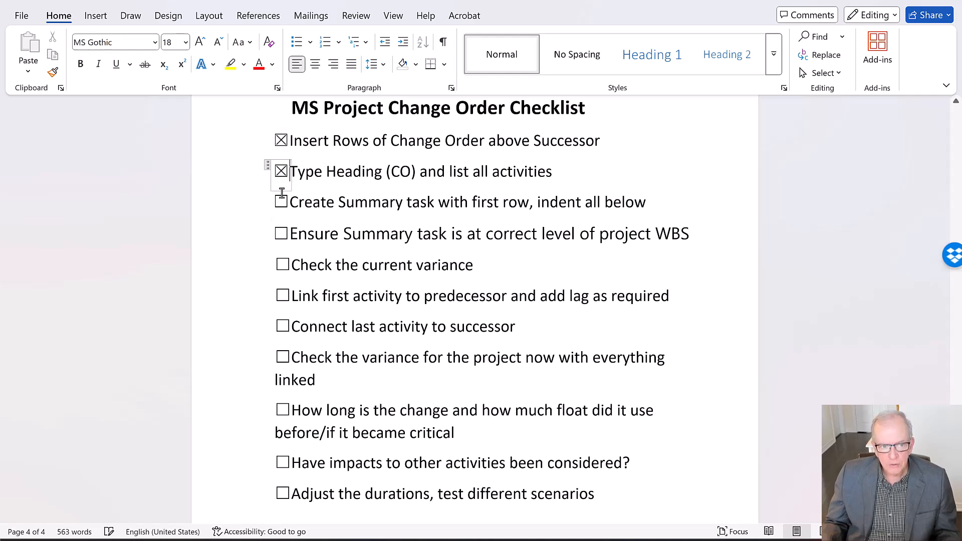
pyautogui.click(280, 205)
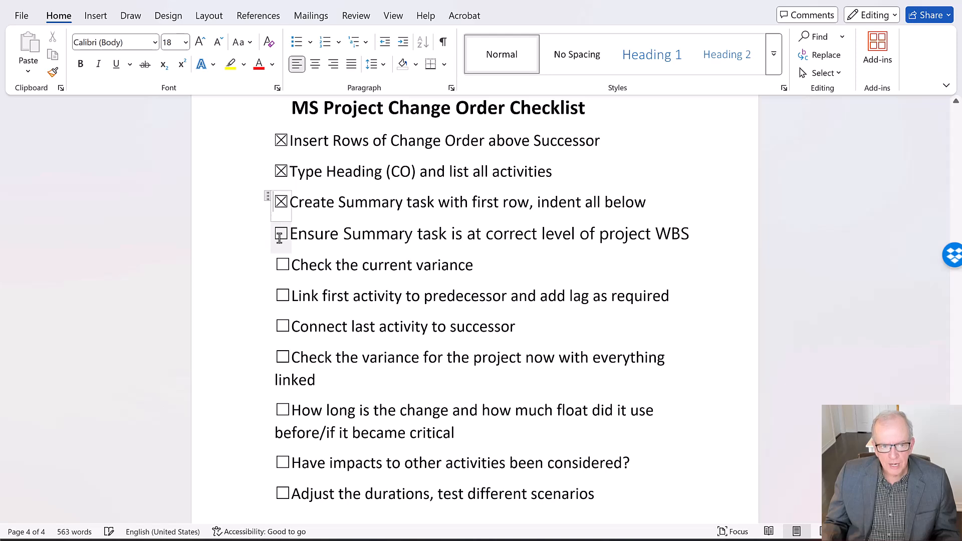
pyautogui.click(281, 235)
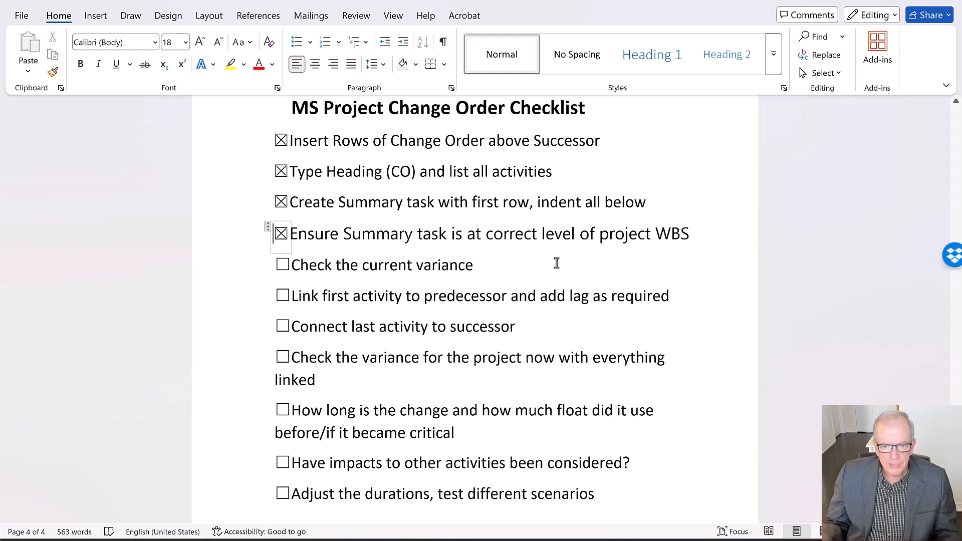
pyautogui.click(282, 264)
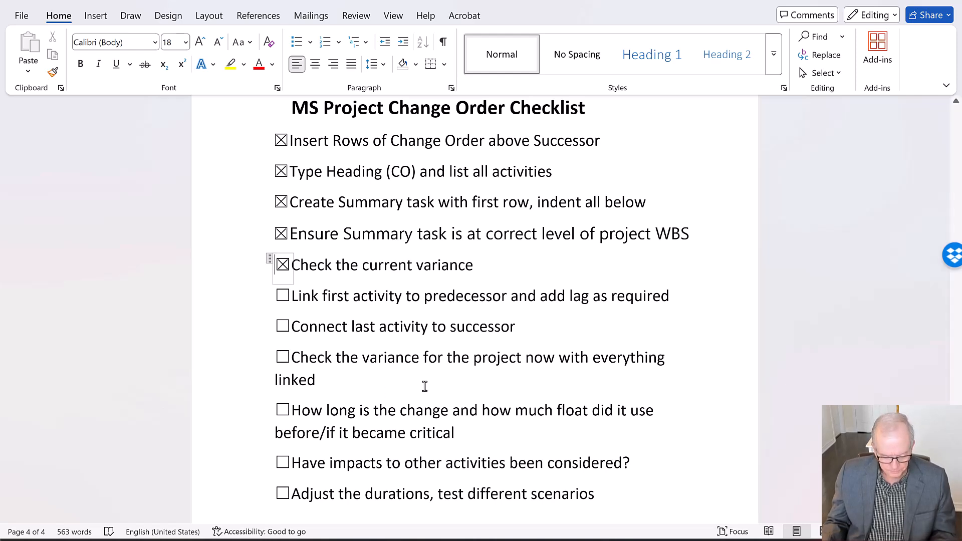
# Switch back to the schedule in Microsoft Project and select the Install metal bulkhead task under CCO No. 5 Conference Rm. Bulkhead
pyautogui.hotkey('alt', 'Tab')
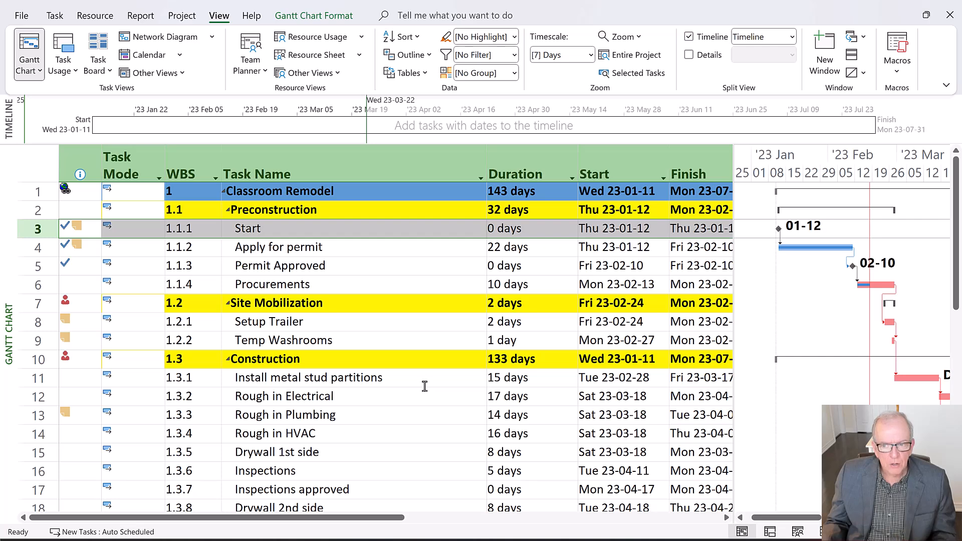
pyautogui.scroll(-1, 425, 387)
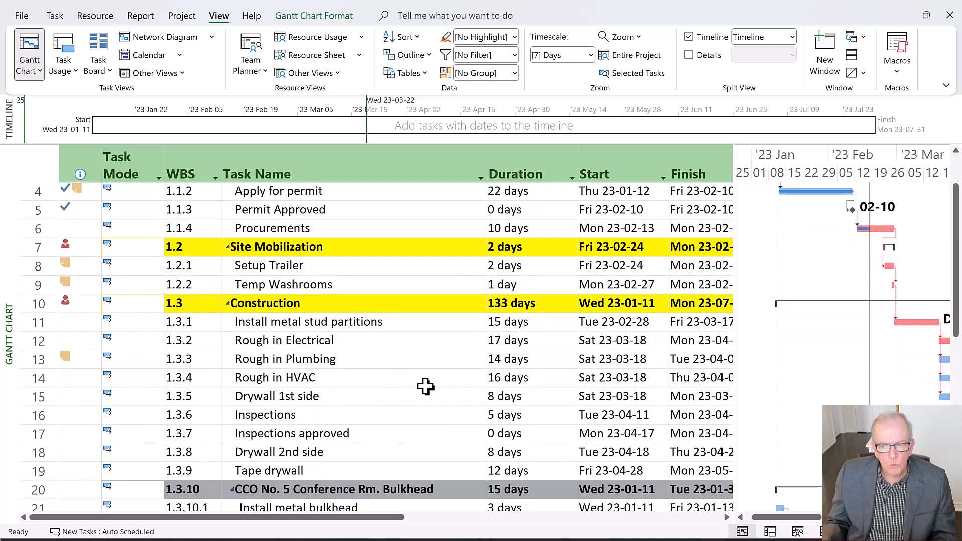
pyautogui.scroll(-1, 425, 387)
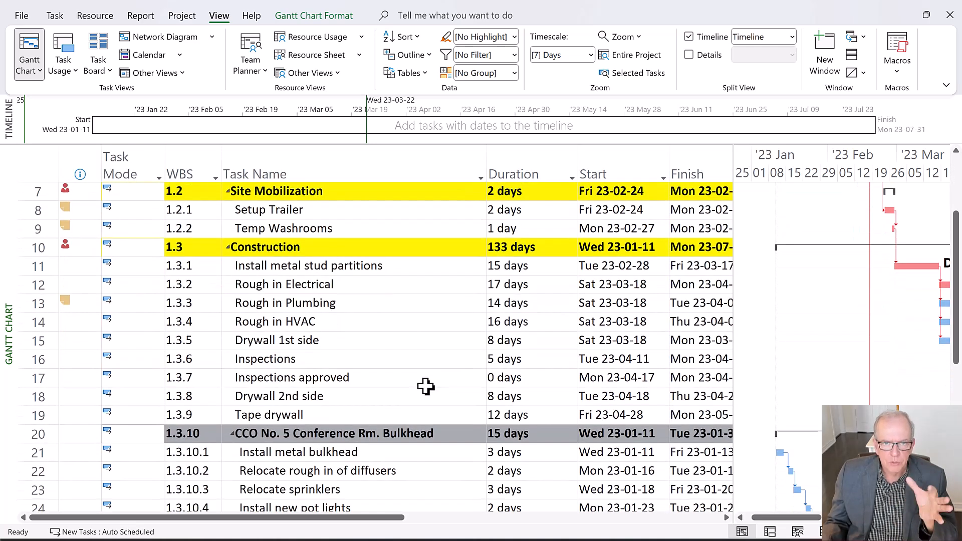
pyautogui.scroll(-1, 425, 386)
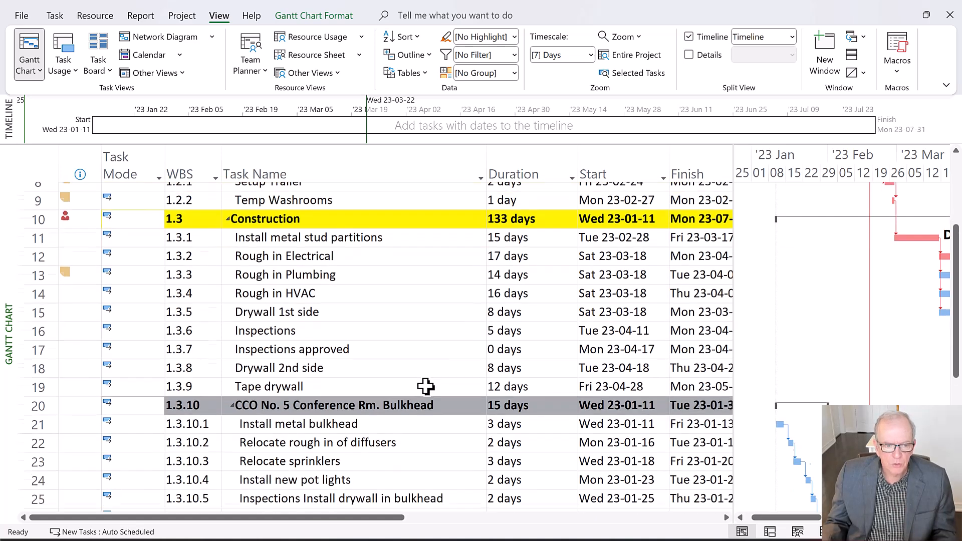
pyautogui.scroll(-1, 425, 387)
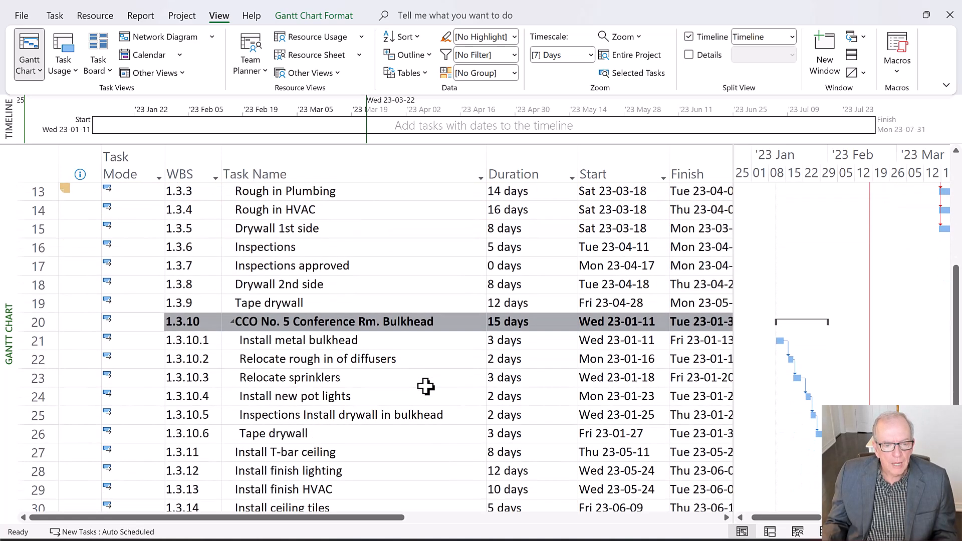
pyautogui.scroll(-1, 425, 387)
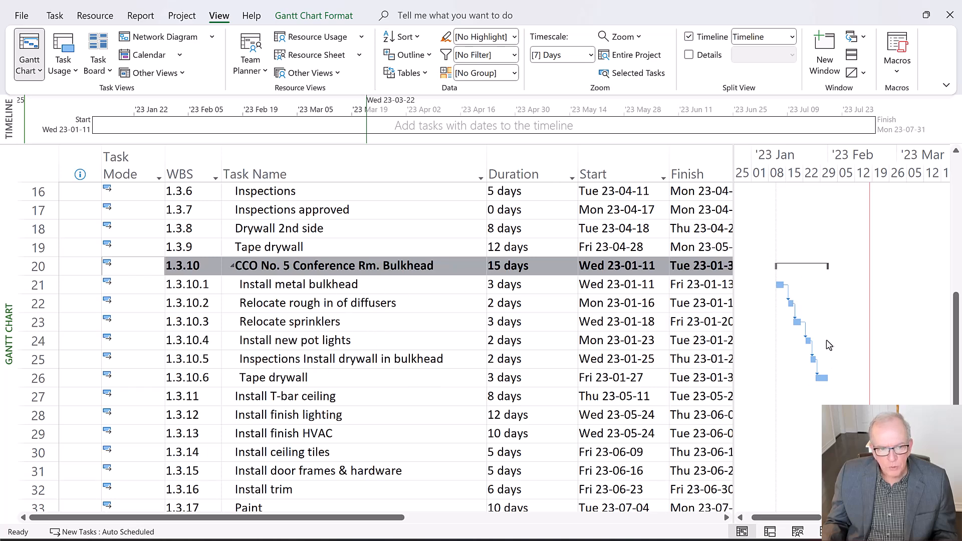
pyautogui.click(418, 284)
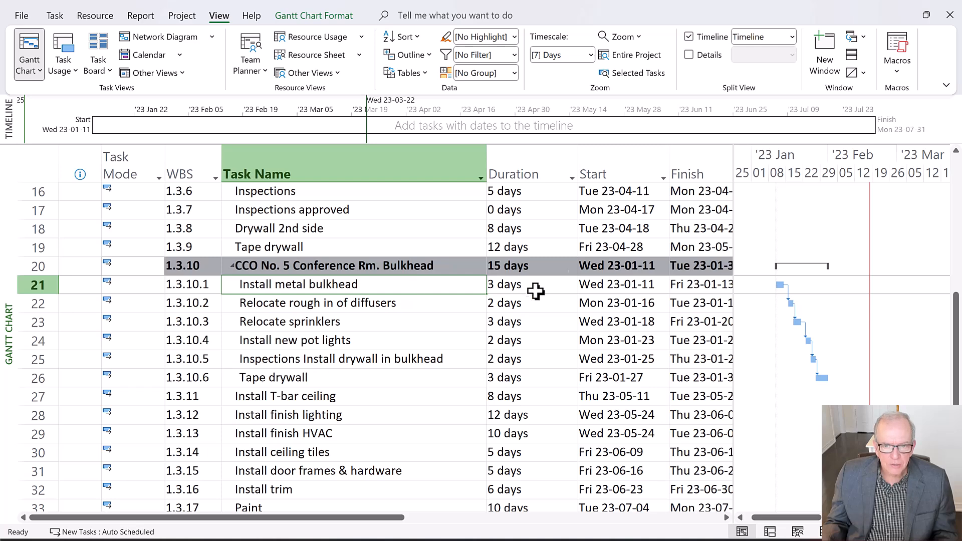
# Narrow the Duration column, widen the task table to reveal the Predecessors column, and select the Predecessors cell of Install metal bulkhead
pyautogui.moveTo(577, 167); pyautogui.dragTo(550, 166)
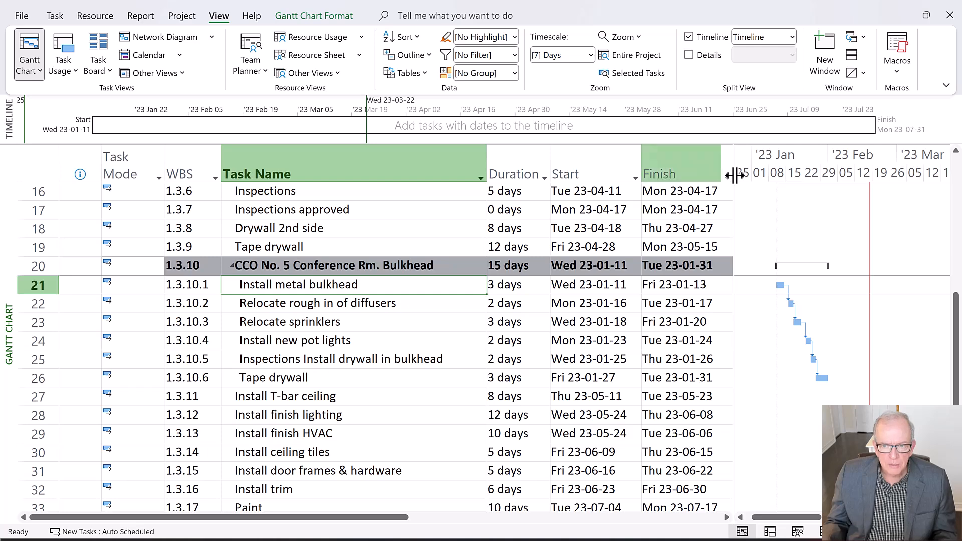
pyautogui.moveTo(735, 177); pyautogui.dragTo(837, 186)
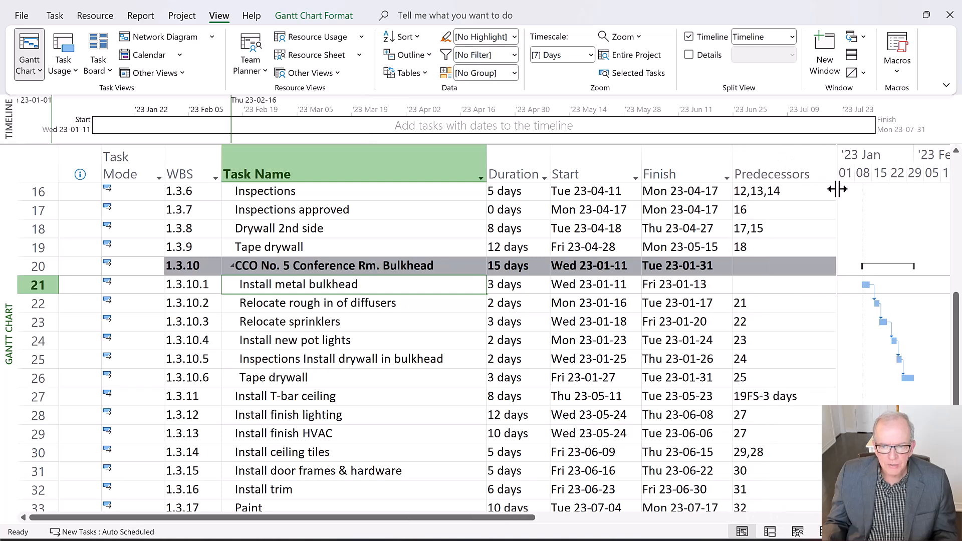
pyautogui.click(747, 284)
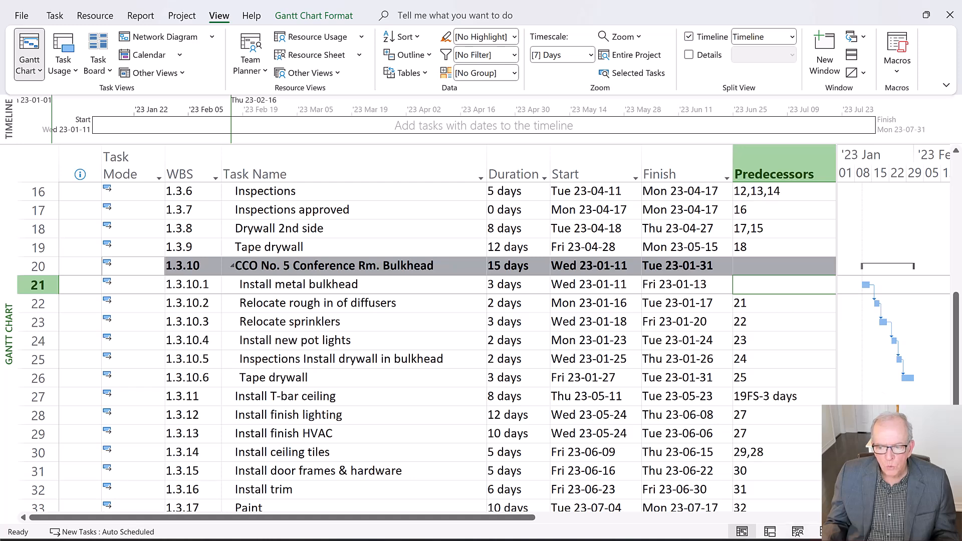
pyautogui.moveTo(858, 518)
pyautogui.mouseDown()
pyautogui.moveTo(901, 517)
pyautogui.moveTo(858, 518)
pyautogui.mouseUp()
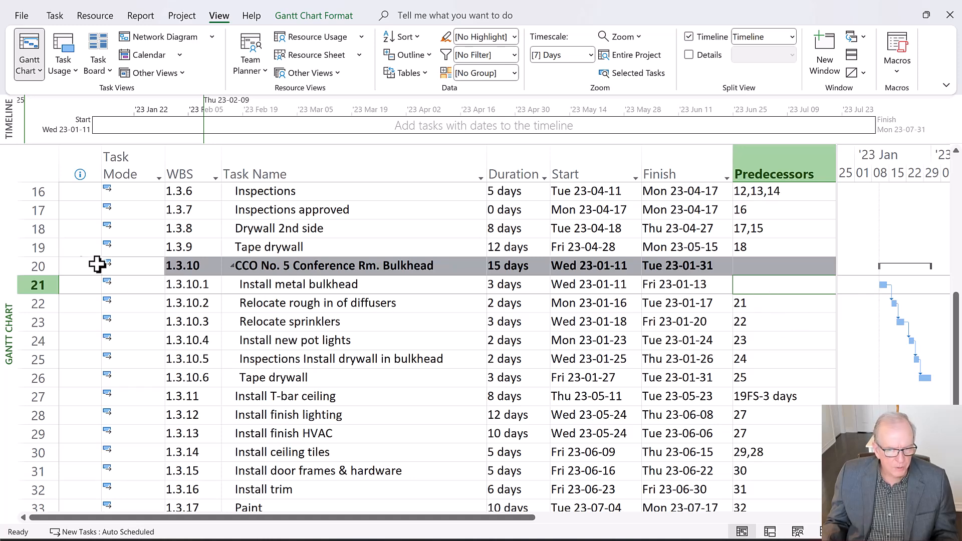
# Enter 19 as the predecessor of the Install metal bulkhead task
pyautogui.write('19')
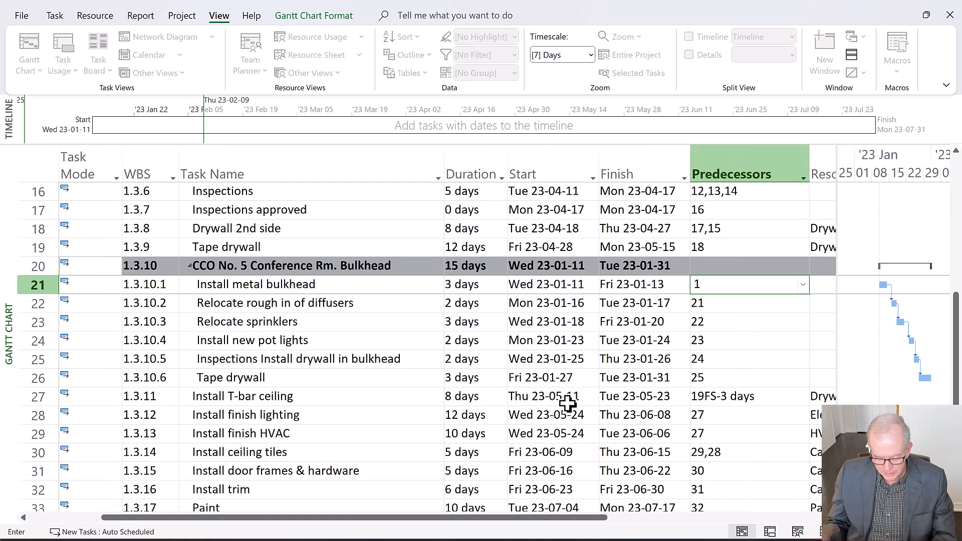
pyautogui.click(474, 452)
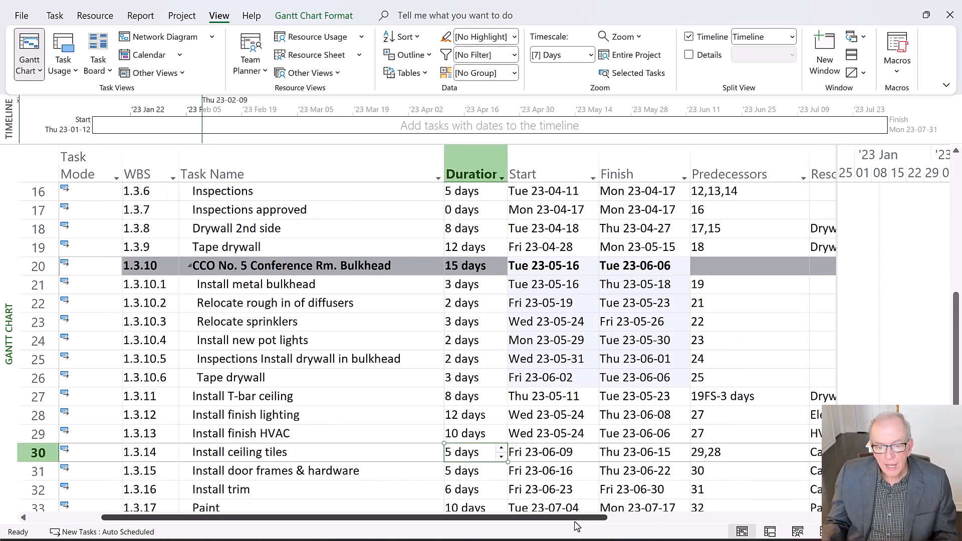
# Enlarge the chart area beside the task table and examine the Gantt bars of the CCO No. 5 bulkhead tasks
pyautogui.moveTo(576, 518); pyautogui.dragTo(636, 540)
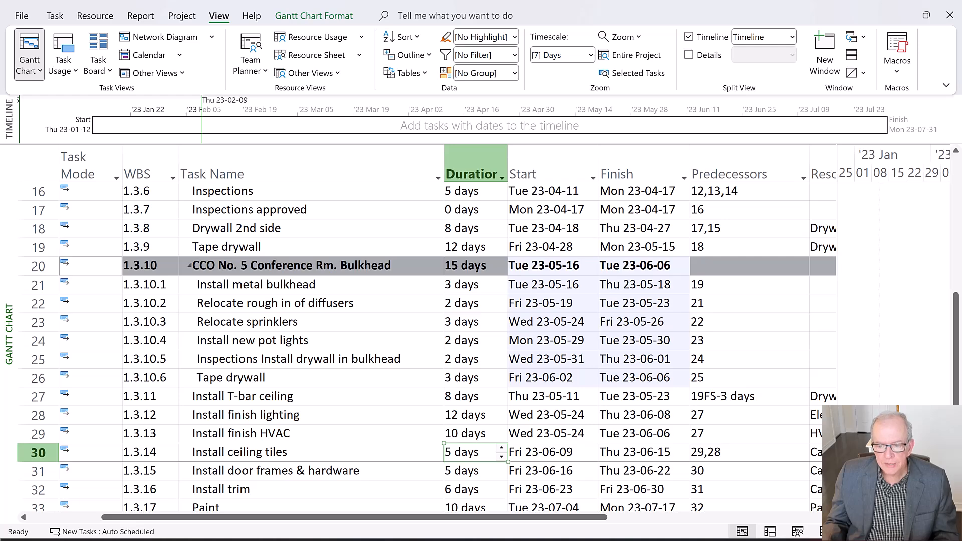
pyautogui.click(830, 518)
pyautogui.click(831, 518)
pyautogui.click(831, 518)
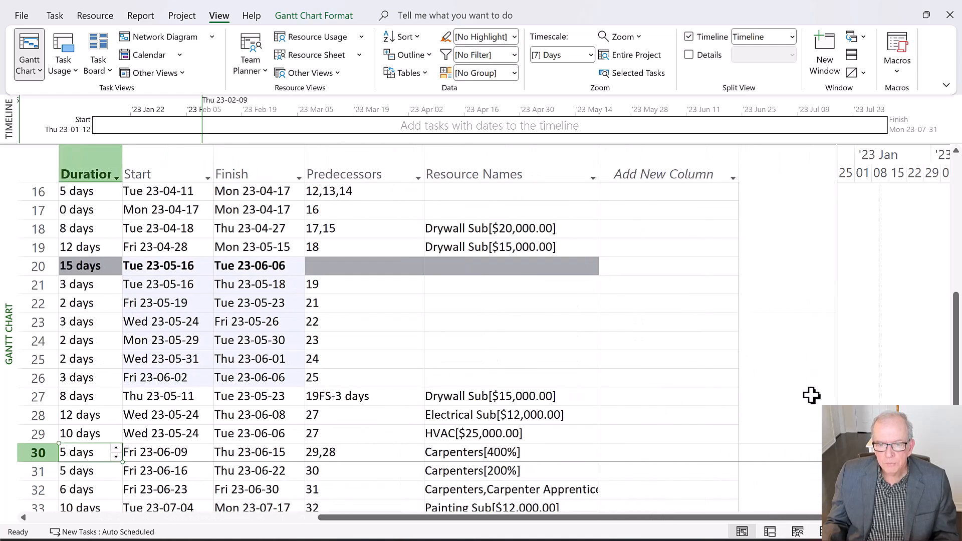
pyautogui.moveTo(572, 522); pyautogui.dragTo(537, 521)
pyautogui.moveTo(837, 333); pyautogui.dragTo(680, 359)
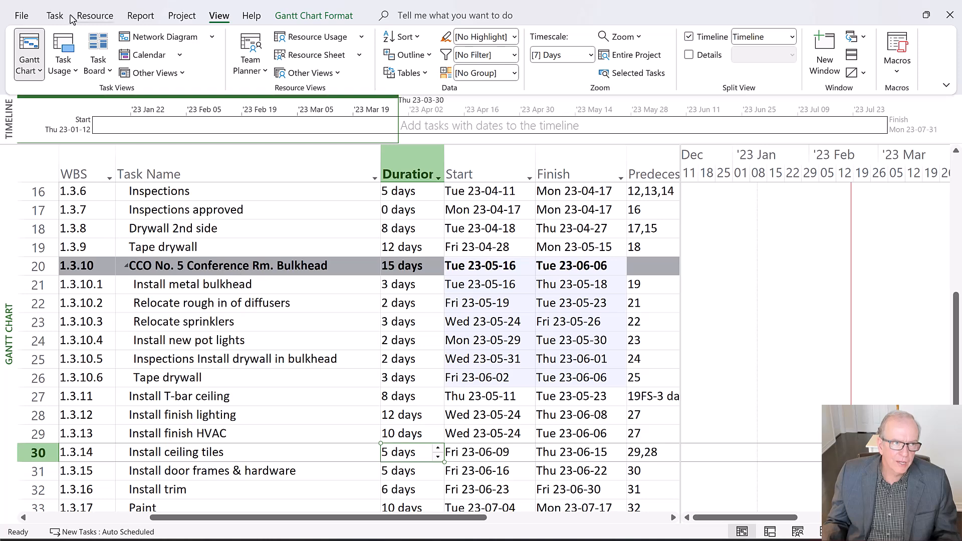
pyautogui.click(54, 16)
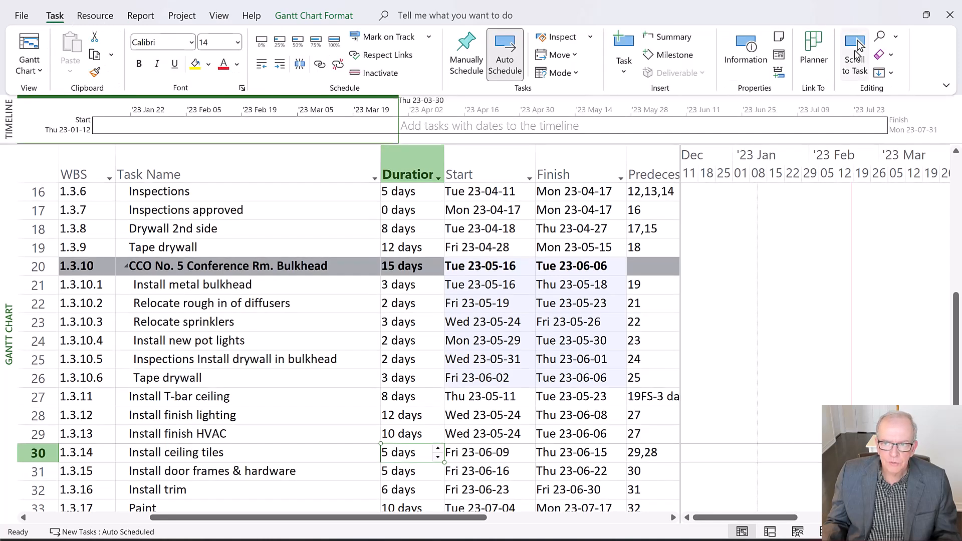
pyautogui.click(855, 55)
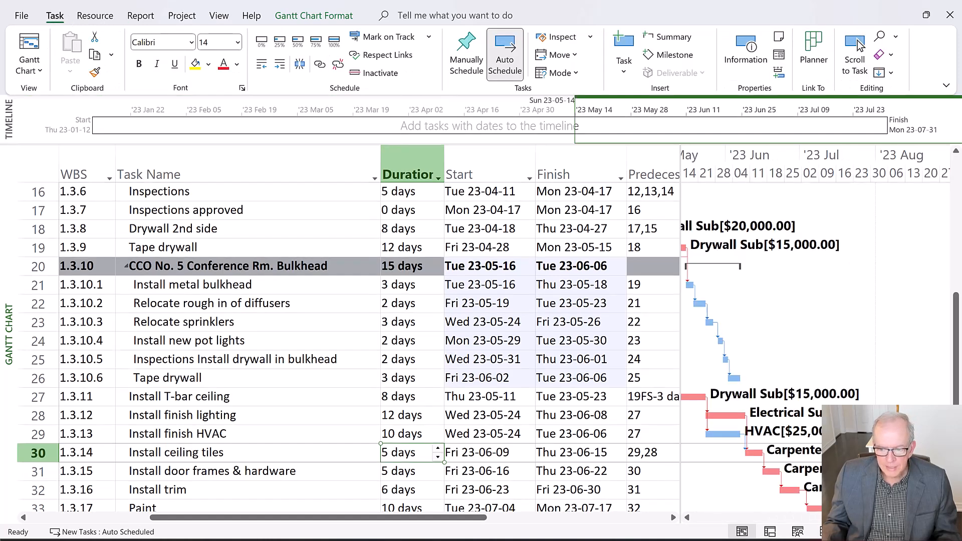
pyautogui.click(855, 55)
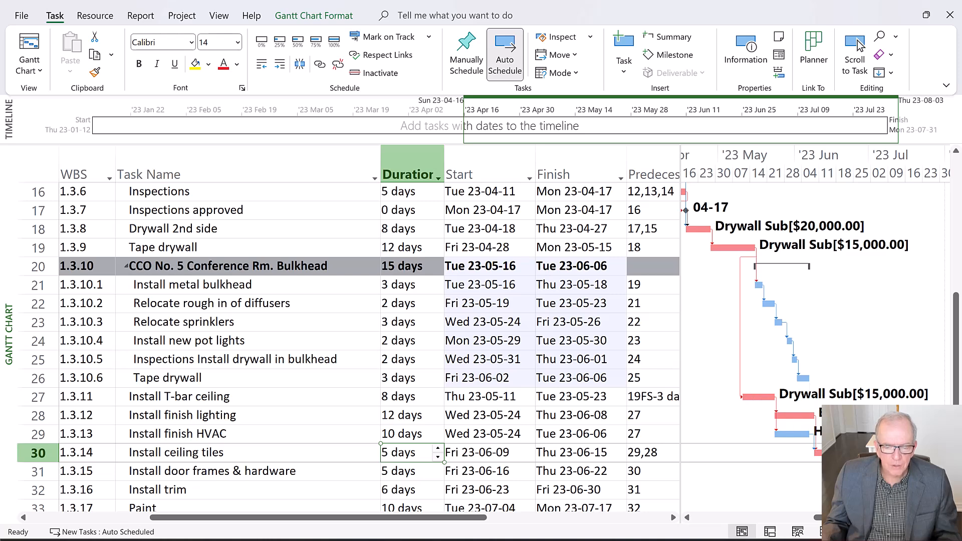
# Apply the Variance table and check the finish variance of the Classroom Remodel summary row
pyautogui.click(42, 170)
pyautogui.rightClick(35, 174)
pyautogui.click(77, 350)
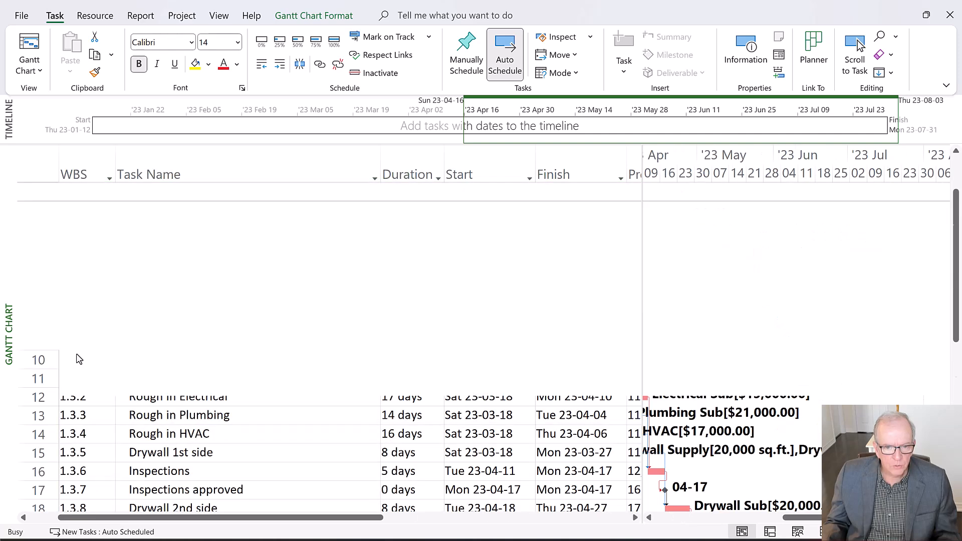
pyautogui.moveTo(642, 282); pyautogui.dragTo(864, 291)
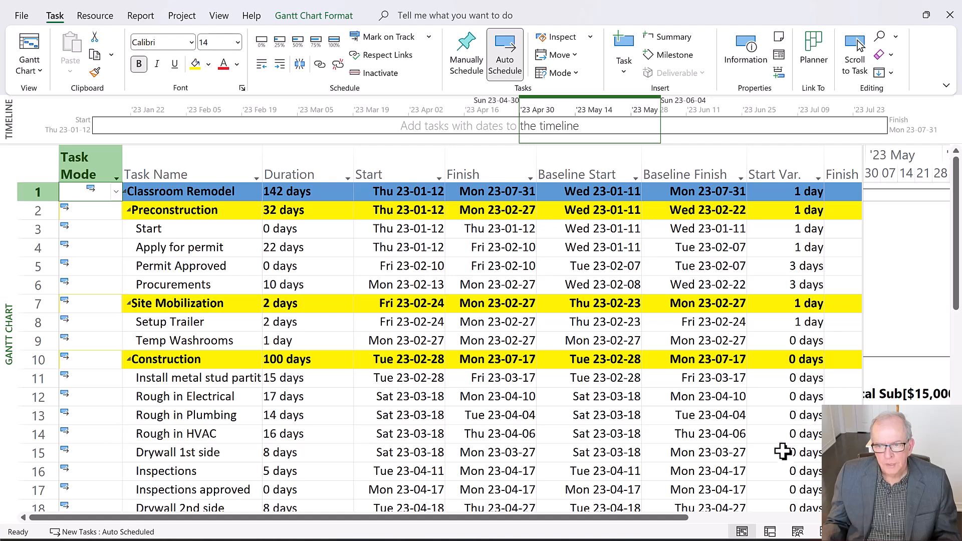
pyautogui.moveTo(589, 530); pyautogui.dragTo(700, 526)
pyautogui.scroll(-3, 823, 344)
pyautogui.scroll(2, 823, 344)
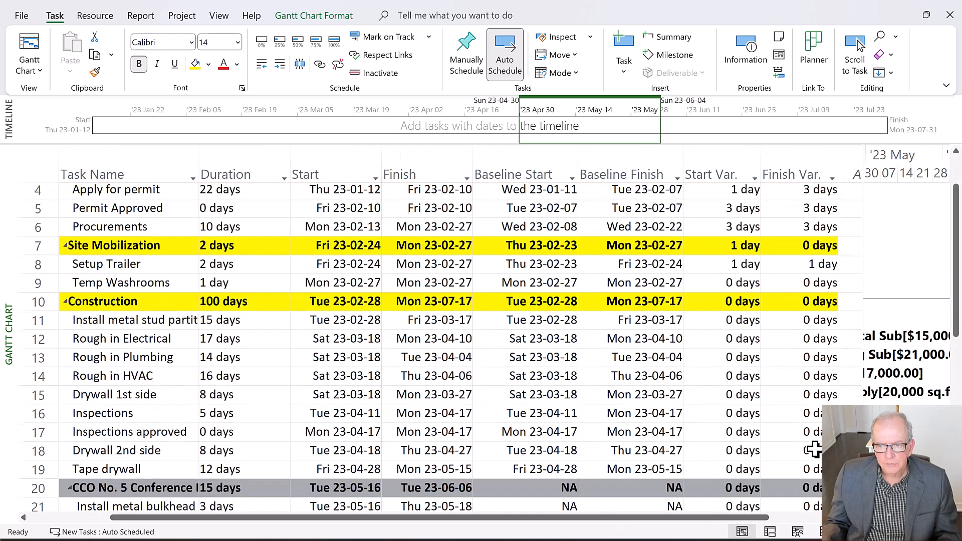
pyautogui.scroll(1, 828, 210)
pyautogui.click(823, 191)
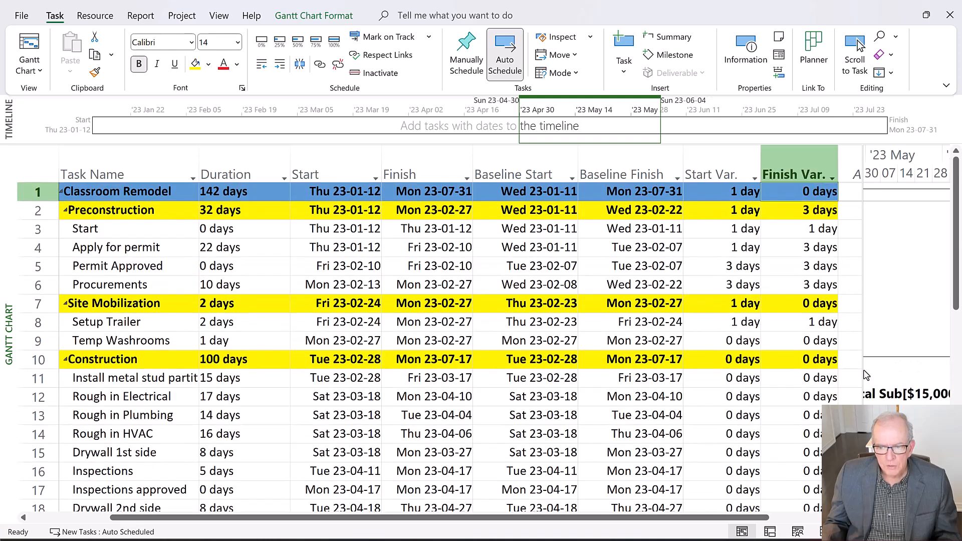
# Narrow the task table to show more of the chart and restore the Entry table
pyautogui.moveTo(866, 378); pyautogui.dragTo(538, 391)
pyautogui.click(28, 168)
pyautogui.rightClick(27, 168)
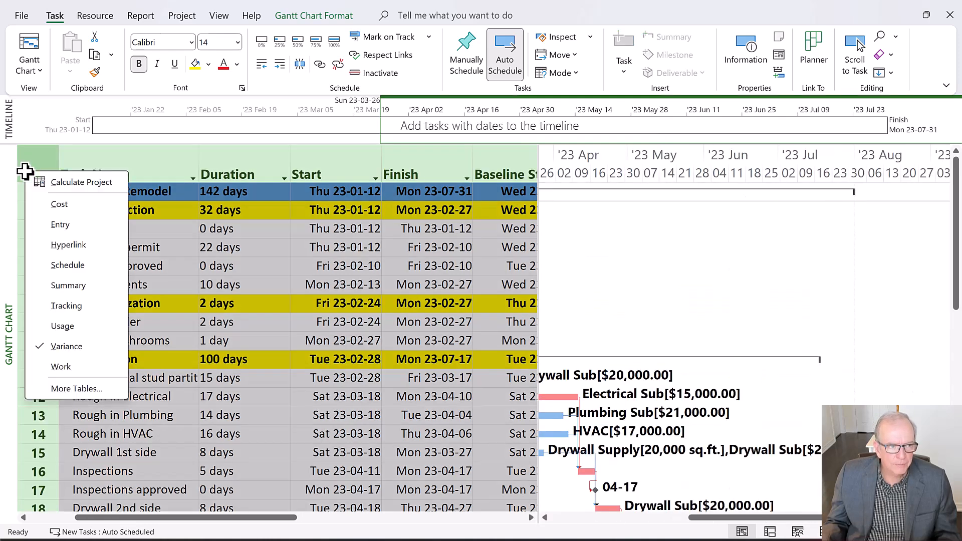
pyautogui.click(36, 160)
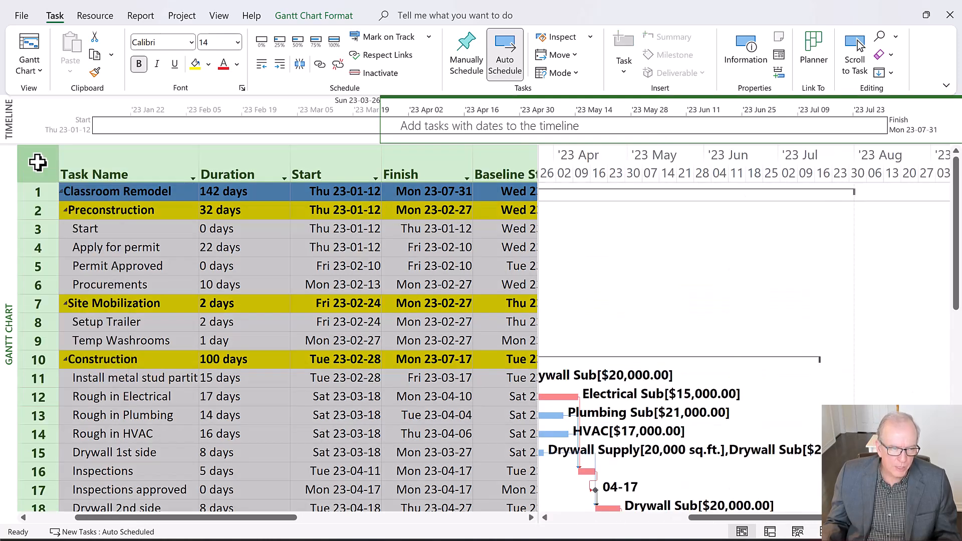
pyautogui.rightClick(38, 163)
pyautogui.click(70, 215)
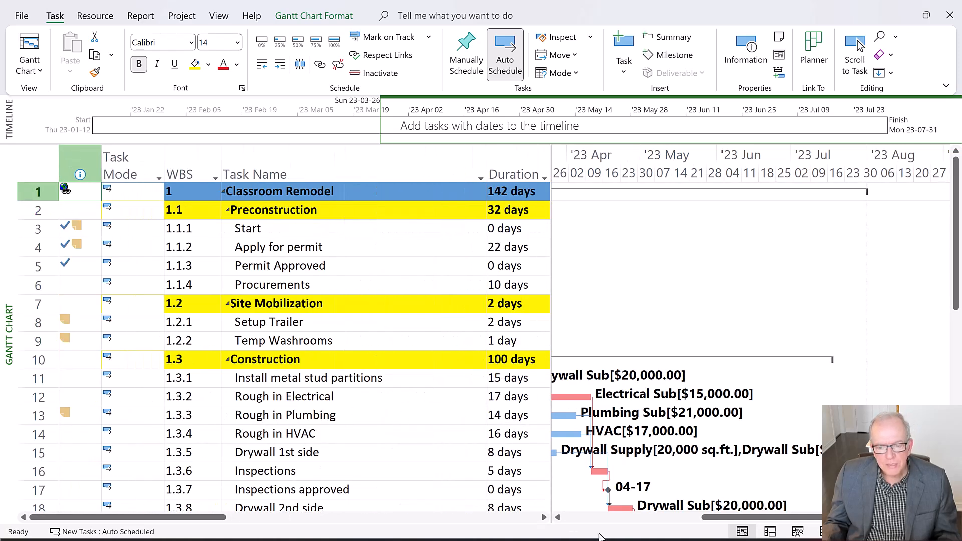
# Show the CCO No. 5 tasks with their bars and the Predecessors column, and narrow the Task Name column
pyautogui.moveTo(706, 519); pyautogui.dragTo(653, 521)
pyautogui.scroll(-3, 669, 391)
pyautogui.scroll(-3, 669, 391)
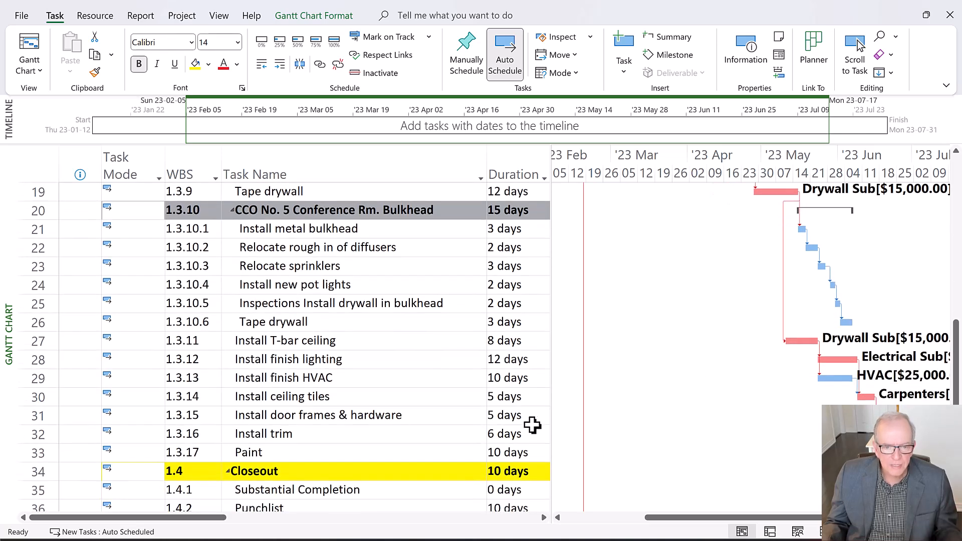
pyautogui.moveTo(551, 392); pyautogui.dragTo(712, 393)
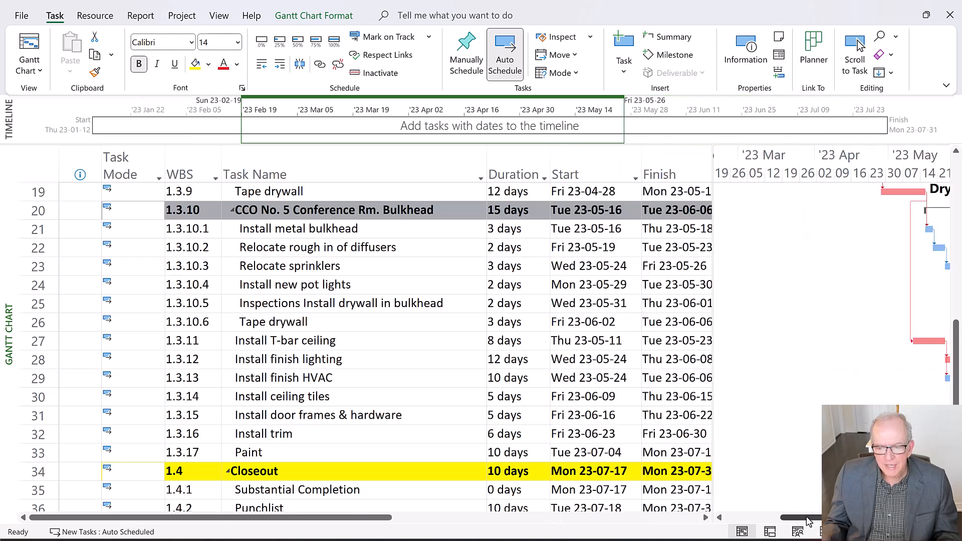
pyautogui.click(858, 47)
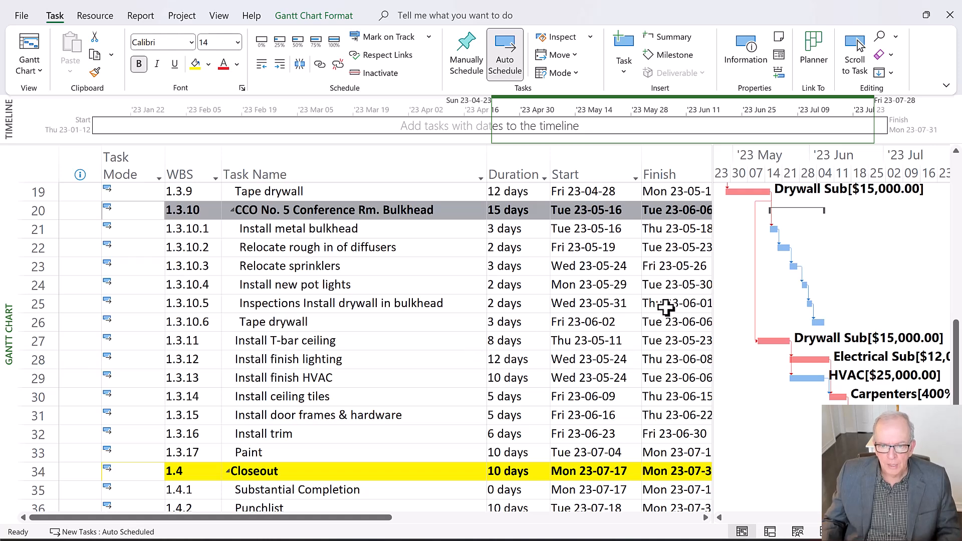
pyautogui.moveTo(715, 286); pyautogui.dragTo(803, 293)
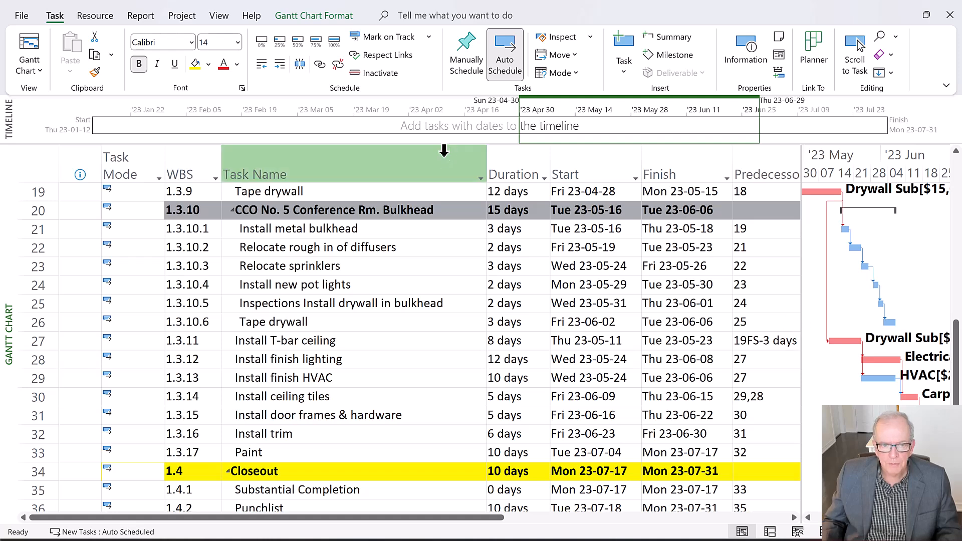
pyautogui.moveTo(487, 170); pyautogui.dragTo(403, 205)
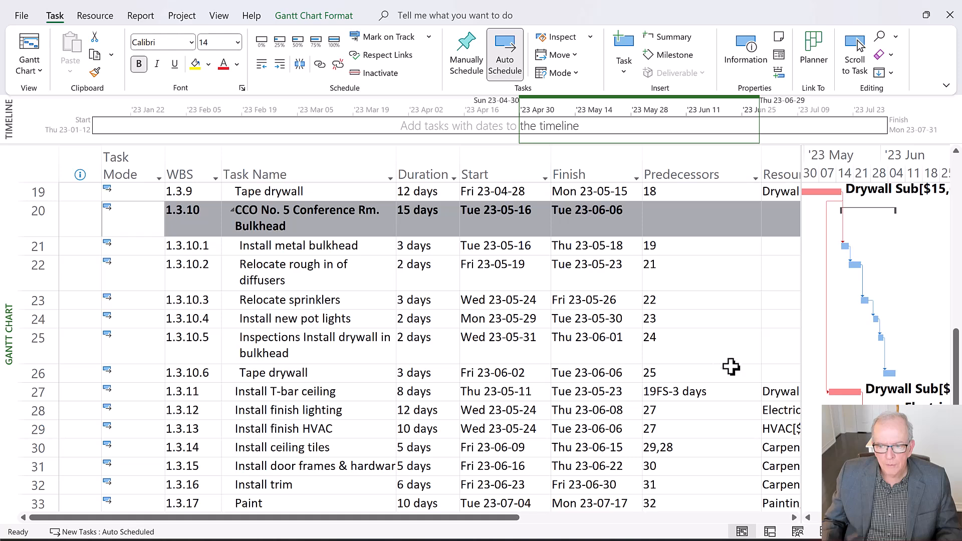
# Add task 25 as a second predecessor of Install T-bar ceiling, after 19FS-3 days
pyautogui.click(301, 374)
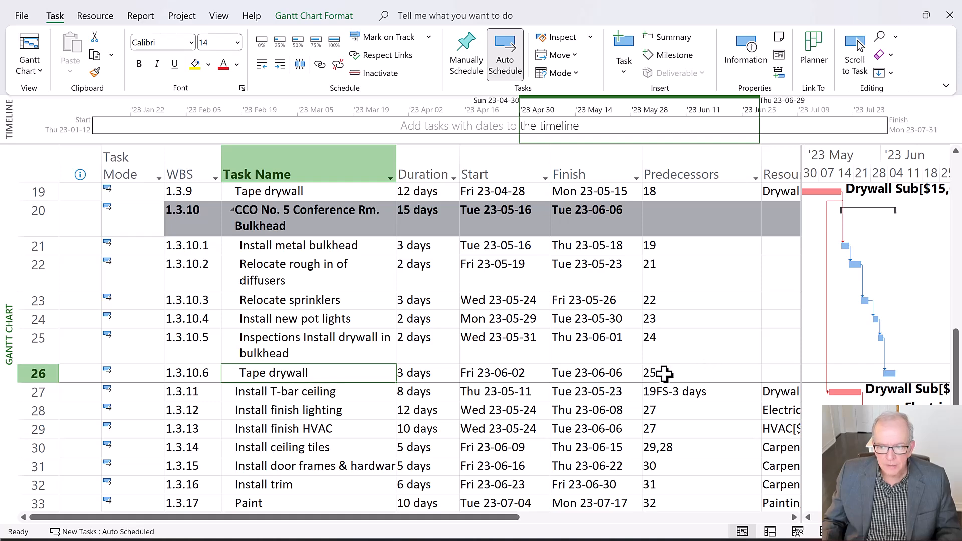
pyautogui.click(664, 391)
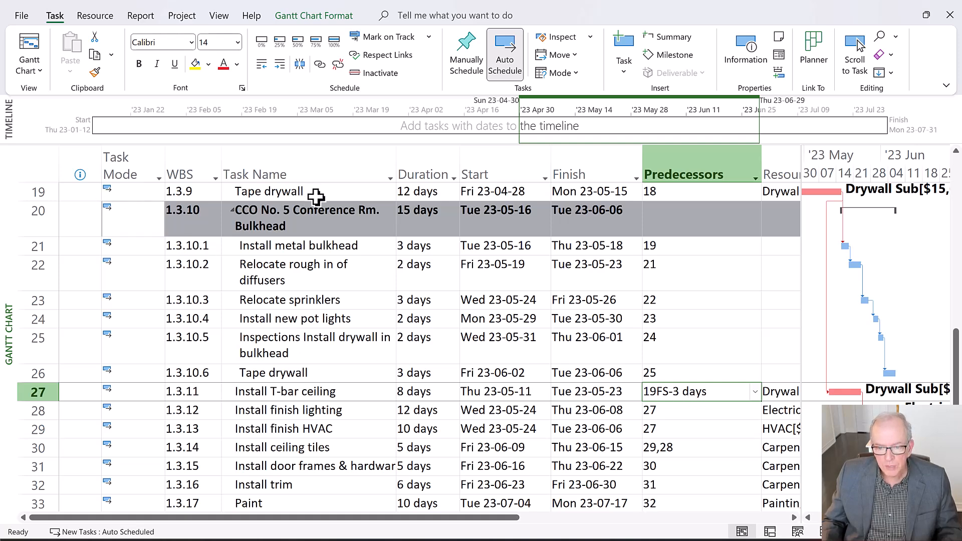
pyautogui.click(712, 394)
pyautogui.click(710, 392)
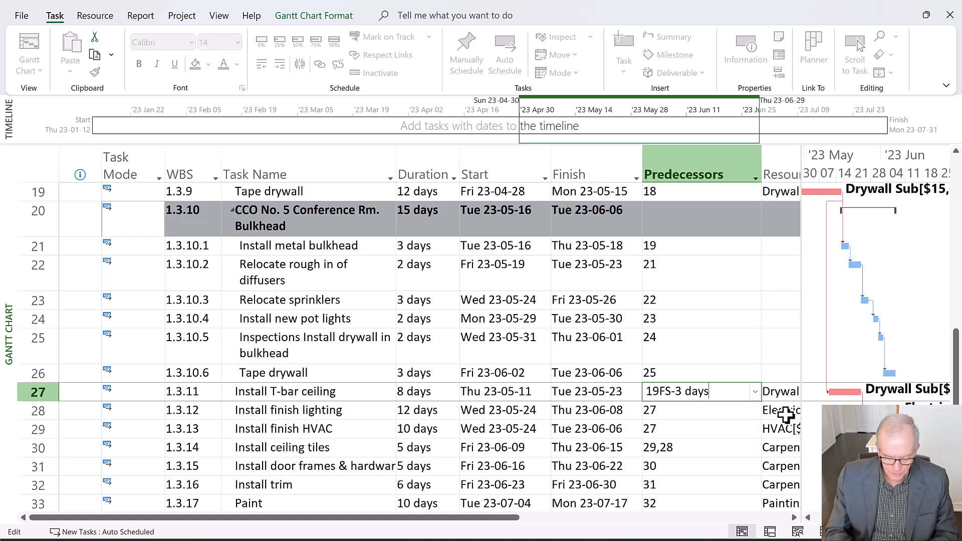
pyautogui.write(',2')
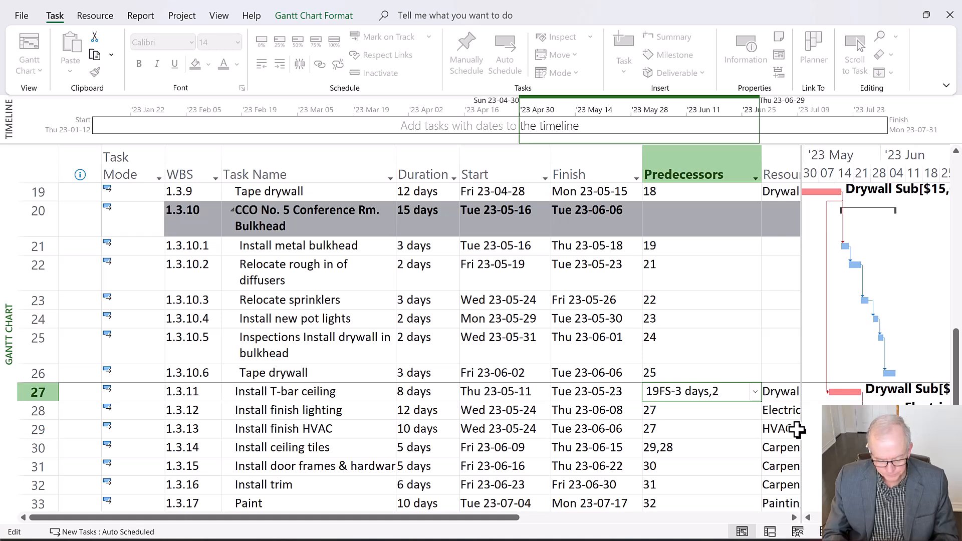
pyautogui.press('Return')
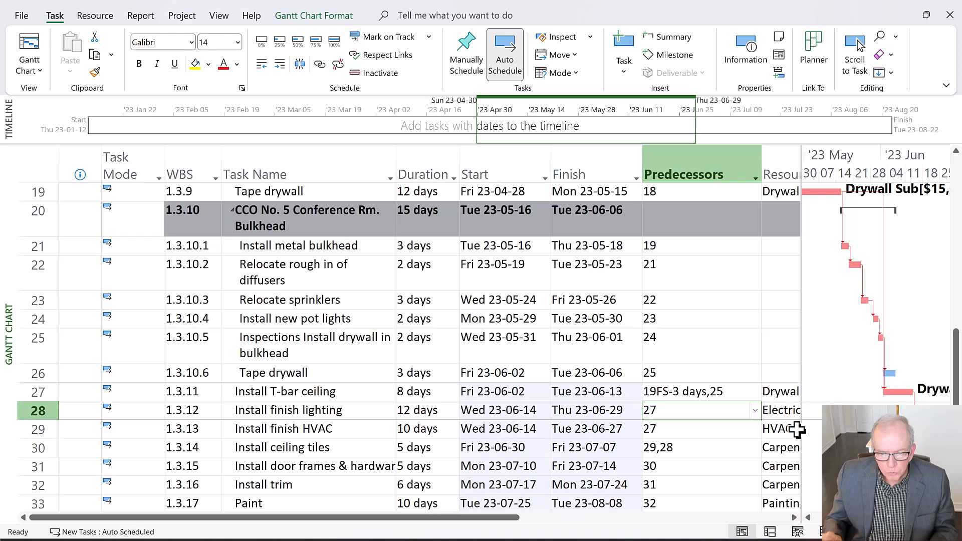
# Examine the link types and lags of Install T-bar ceiling's predecessors in its Task Information, and close it
pyautogui.click(714, 379)
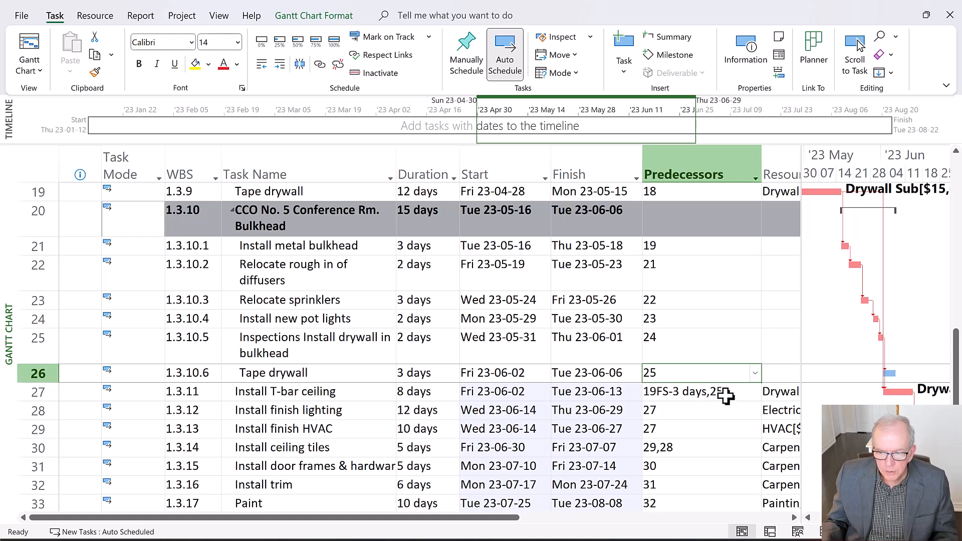
pyautogui.click(726, 396)
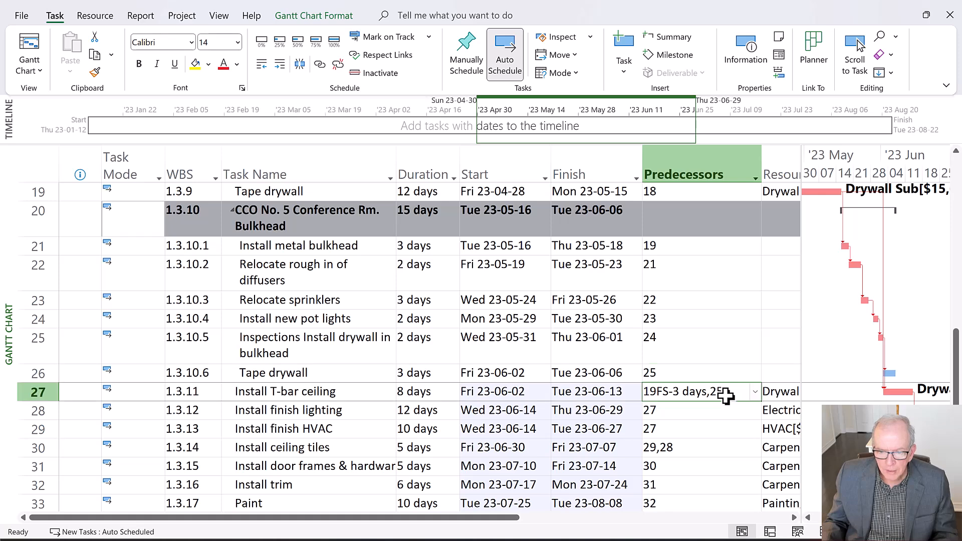
pyautogui.click(731, 391)
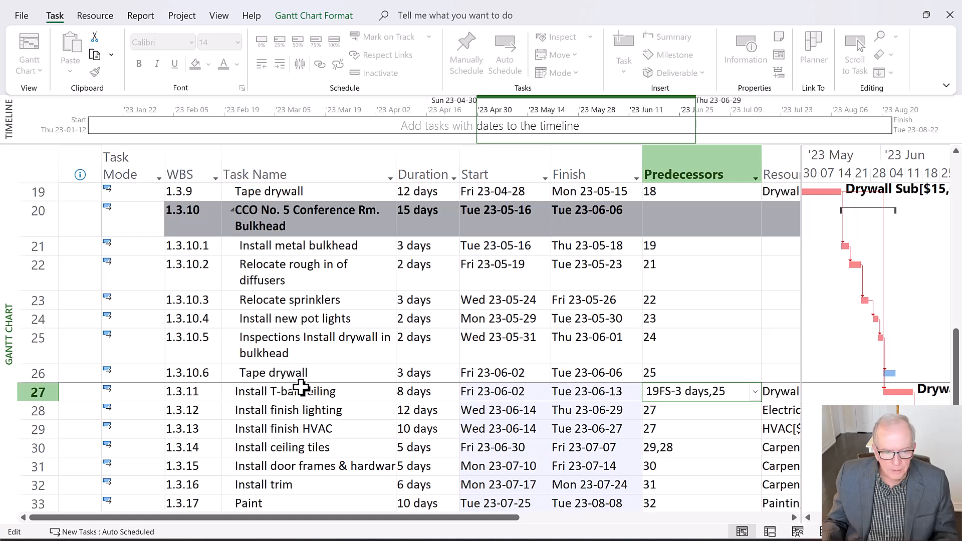
pyautogui.doubleClick(302, 390)
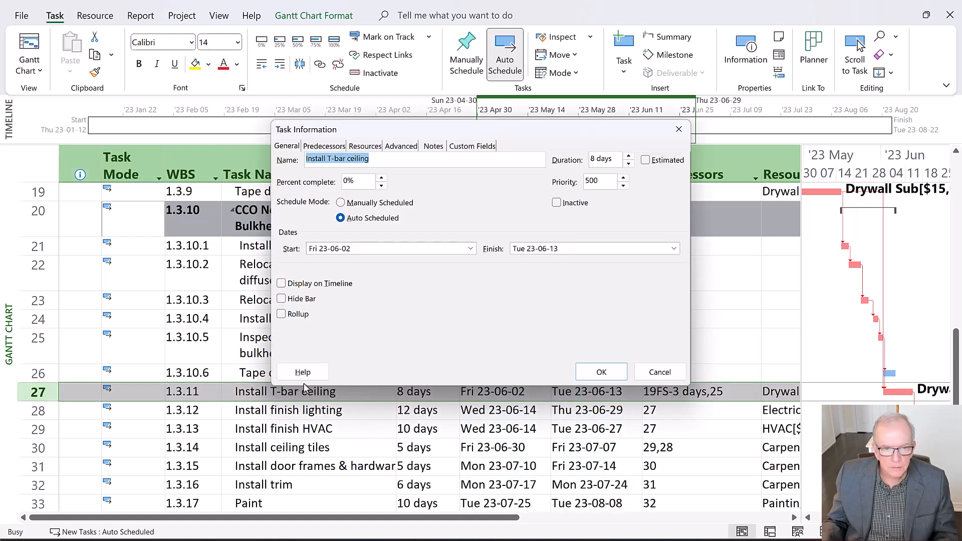
pyautogui.click(317, 148)
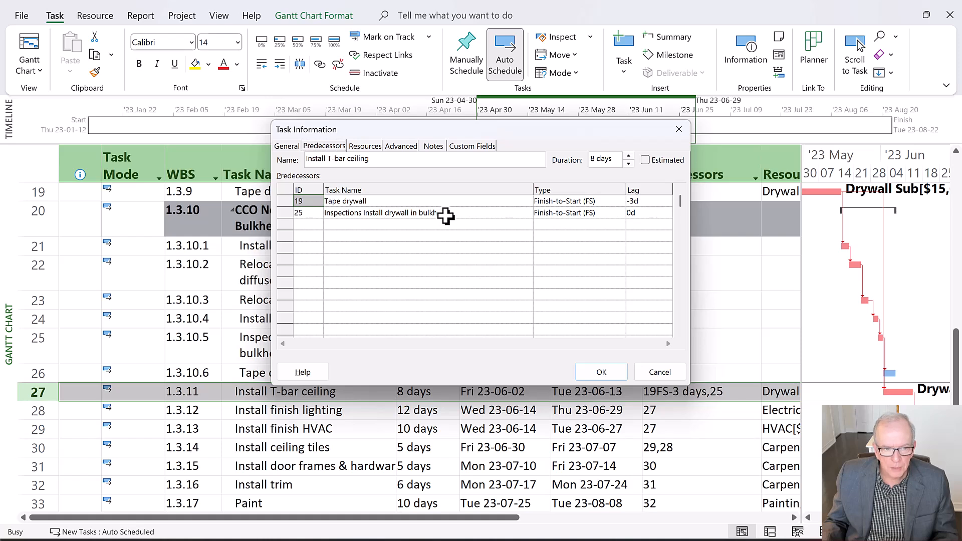
pyautogui.click(647, 213)
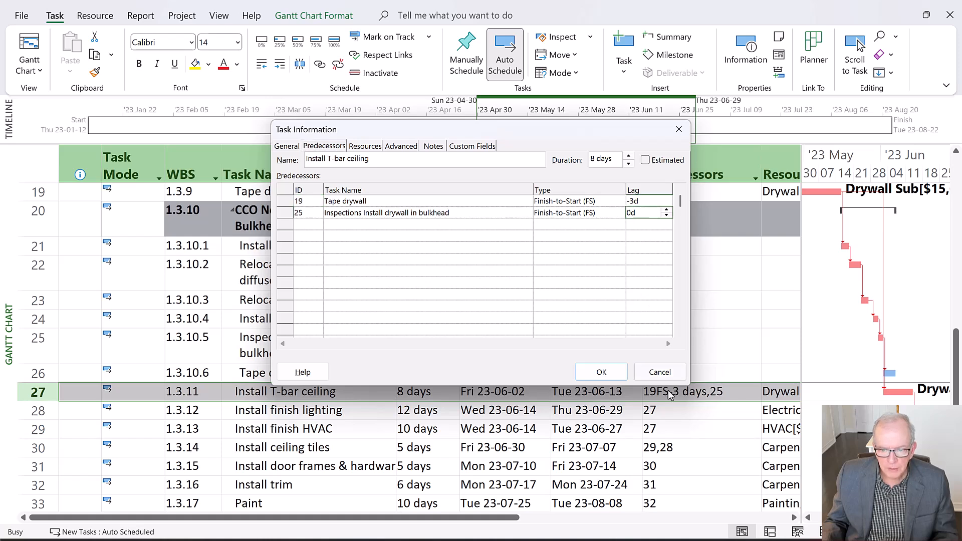
pyautogui.click(602, 373)
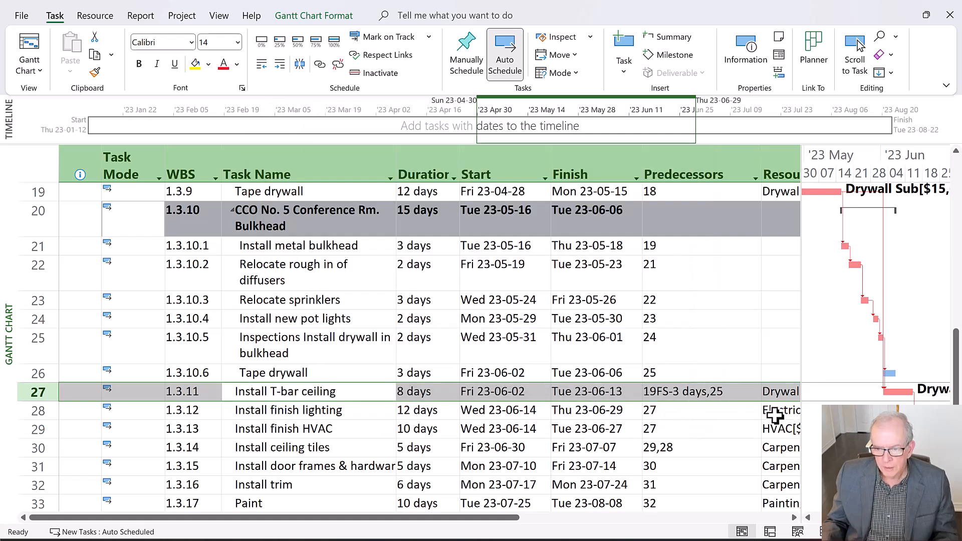
# Remove task 25 from the predecessors of Install T-bar ceiling, keeping only 19FS-3 days
pyautogui.click(729, 393)
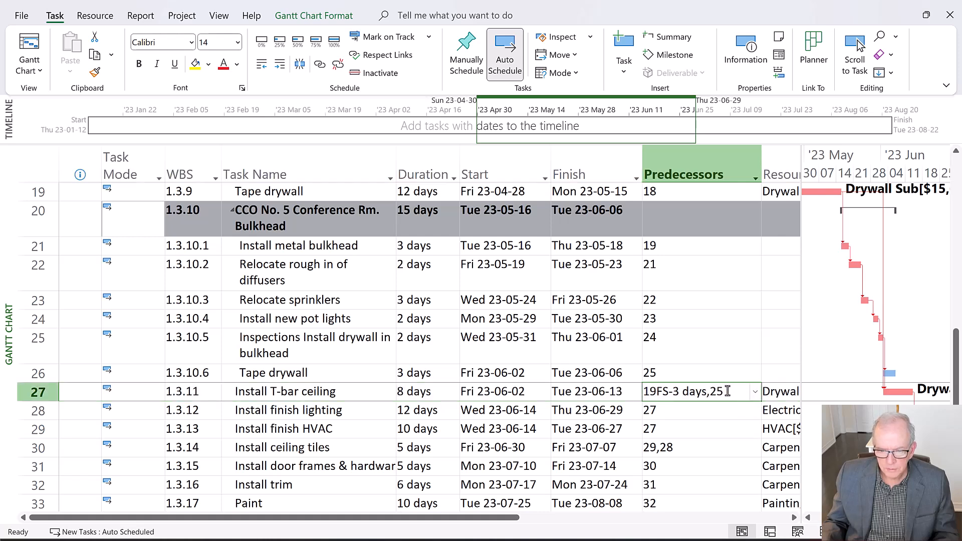
pyautogui.click(727, 392)
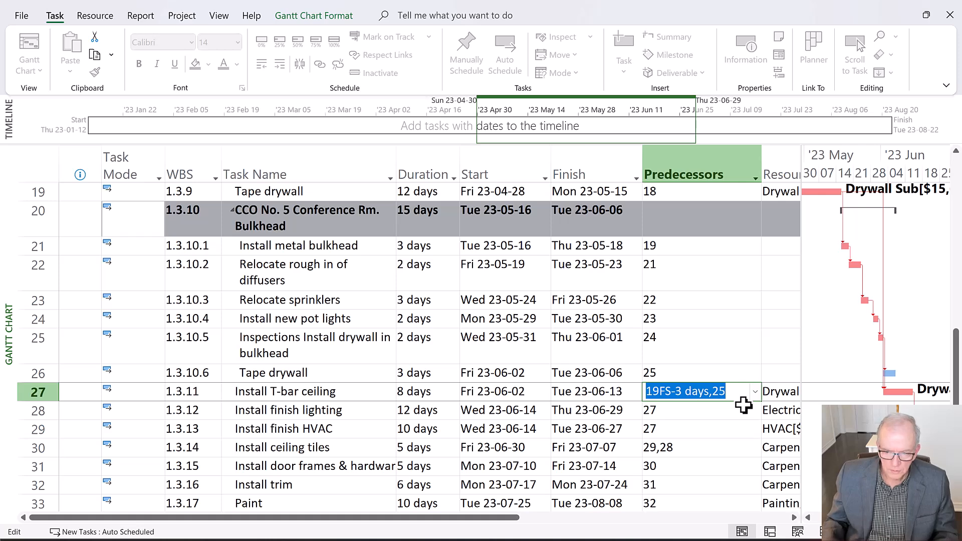
pyautogui.click(739, 398)
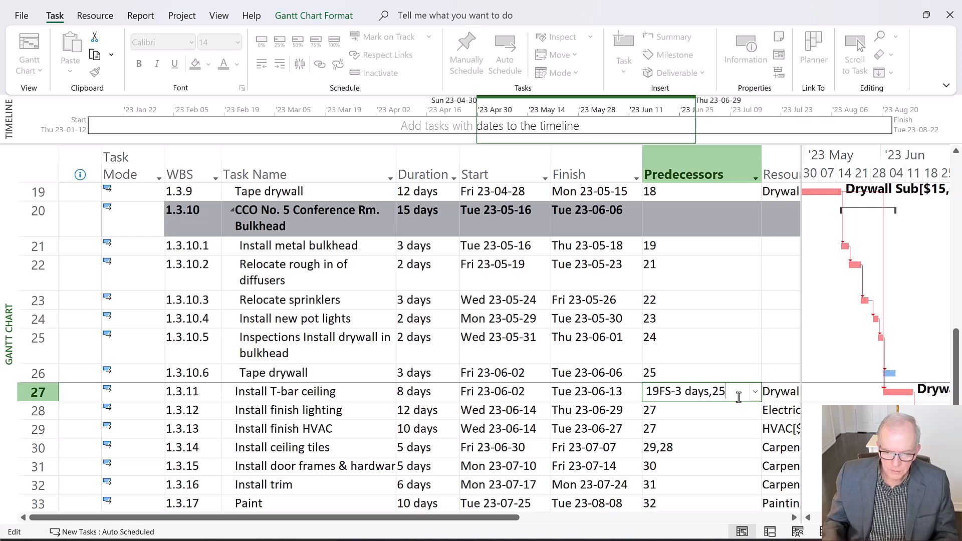
pyautogui.press('BackSpace')
pyautogui.press('BackSpace')
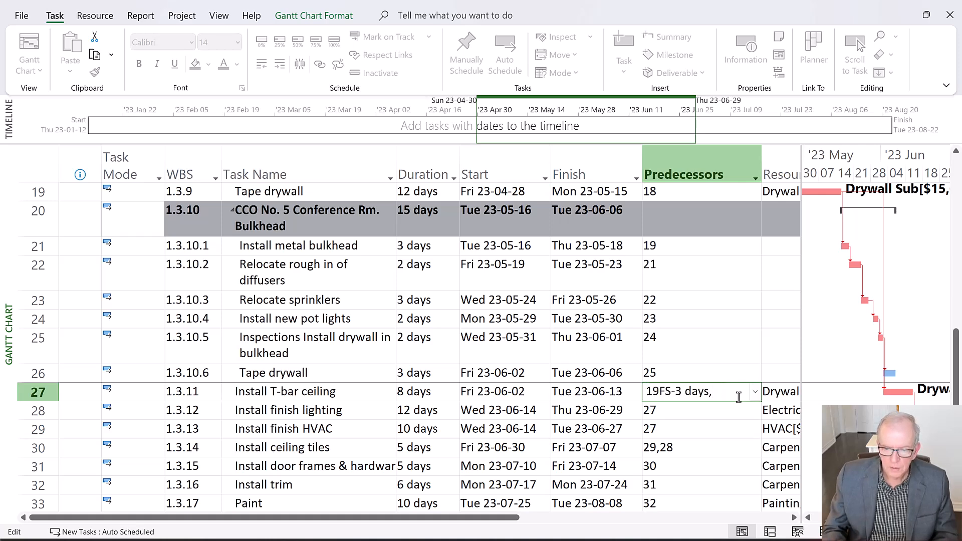
pyautogui.press('Return')
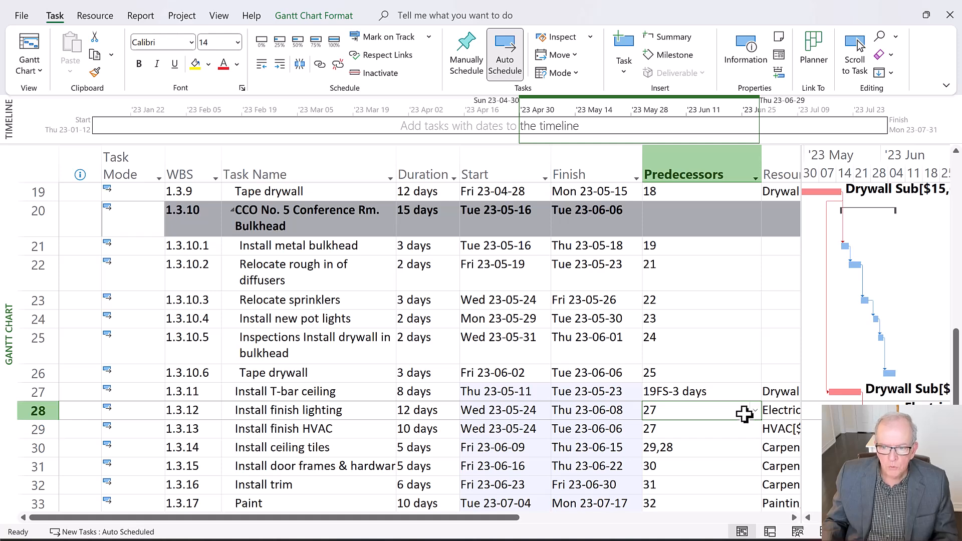
# Add task 25 back to the predecessors of Install T-bar ceiling, after 19FS-3 days
pyautogui.click(362, 392)
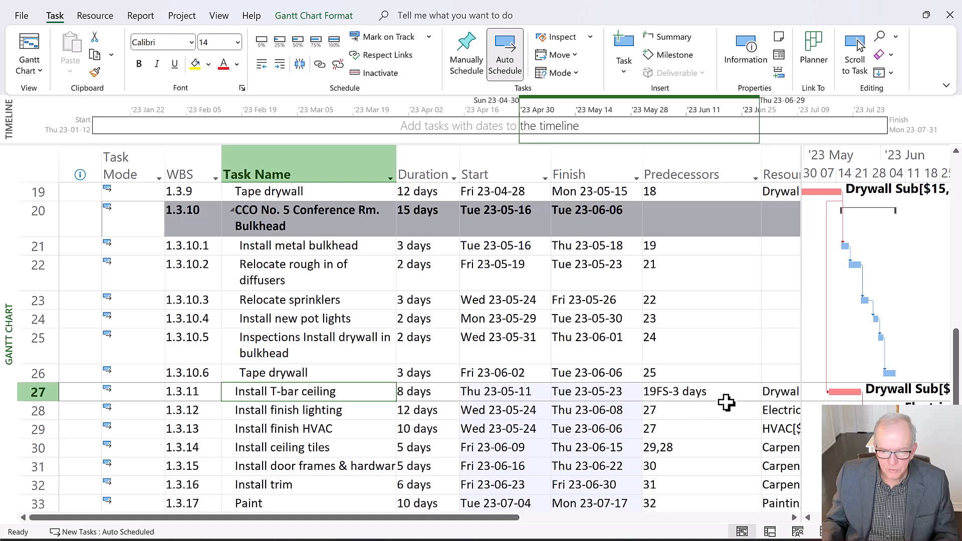
pyautogui.click(717, 392)
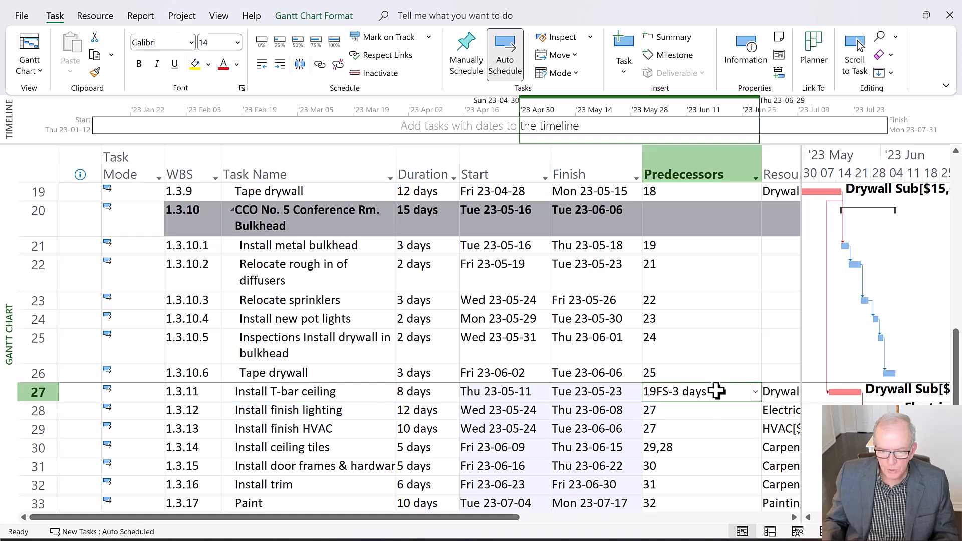
pyautogui.click(716, 391)
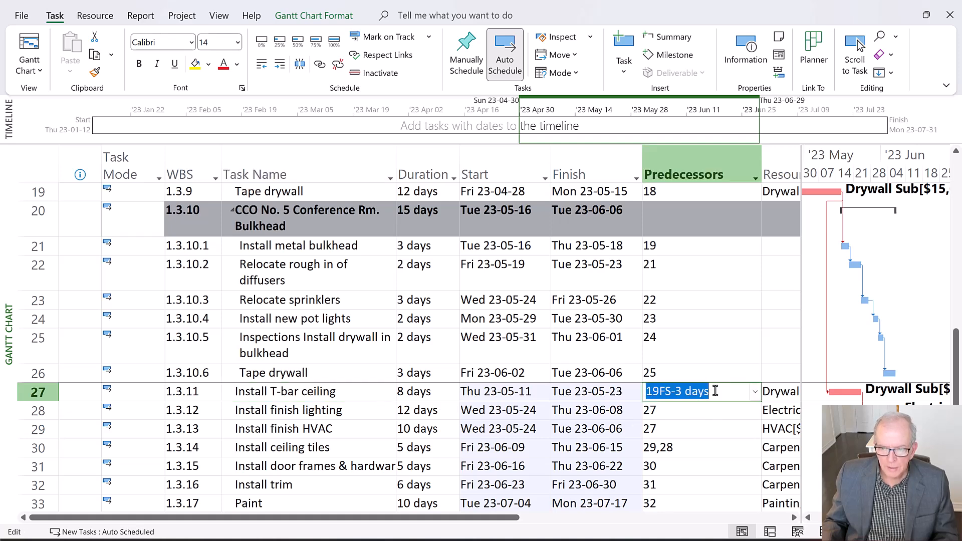
pyautogui.click(690, 375)
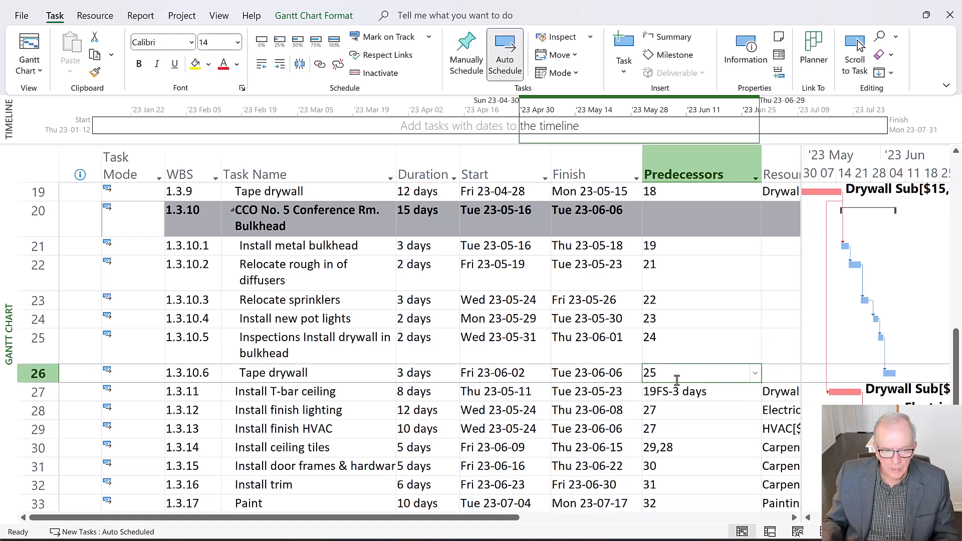
pyautogui.click(733, 394)
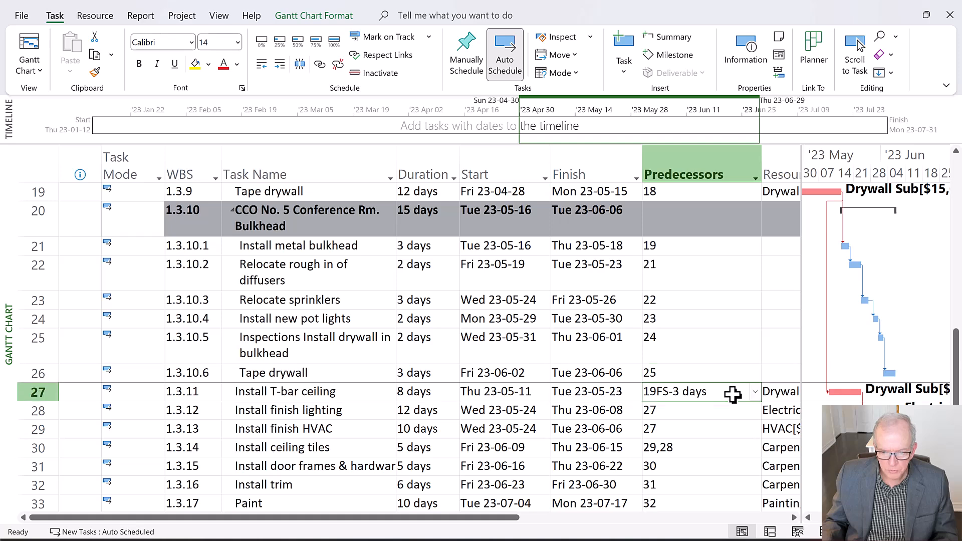
pyautogui.click(732, 392)
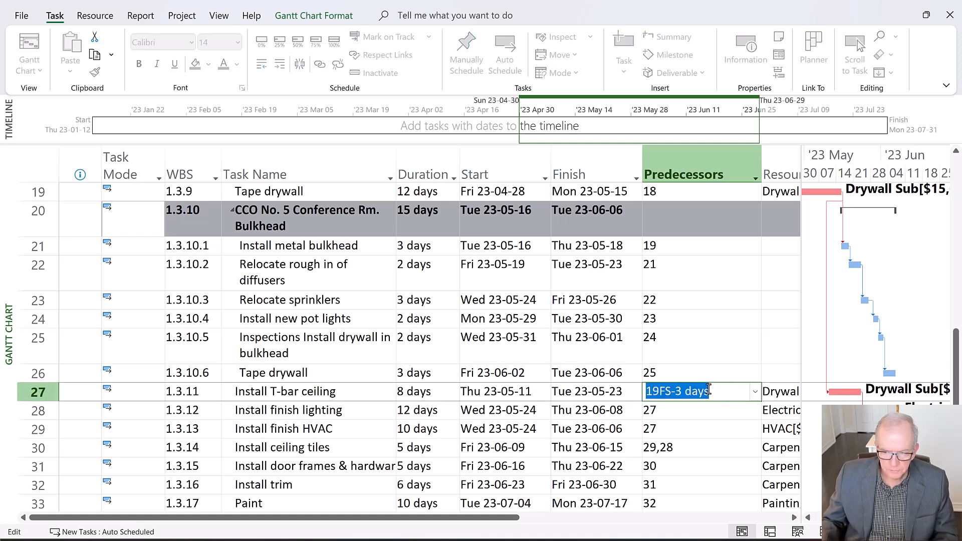
pyautogui.click(709, 389)
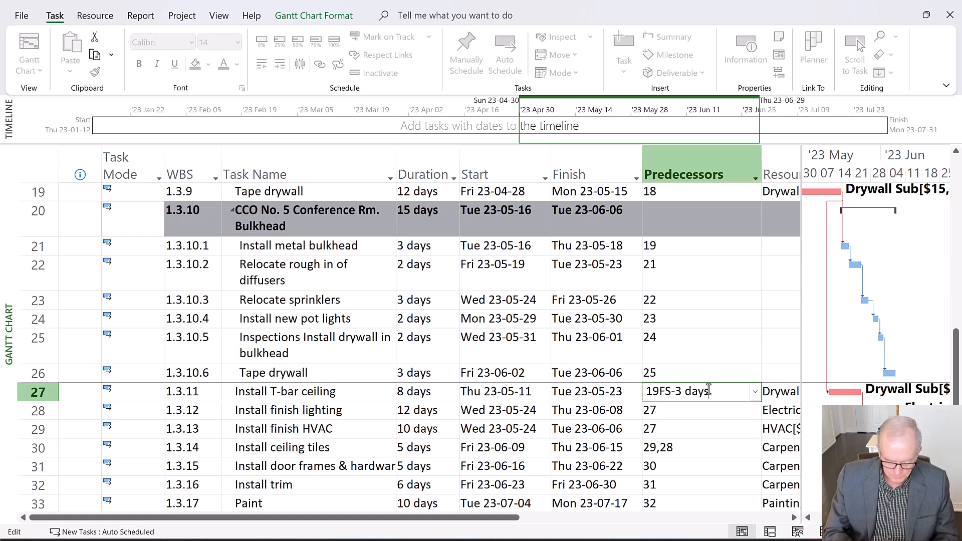
pyautogui.write(',25')
pyautogui.press('Return')
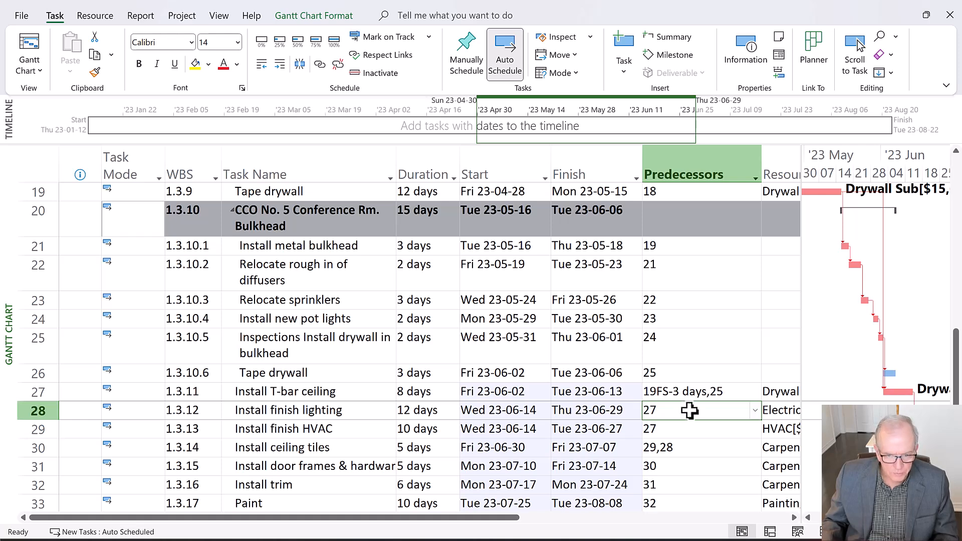
pyautogui.press('F2')
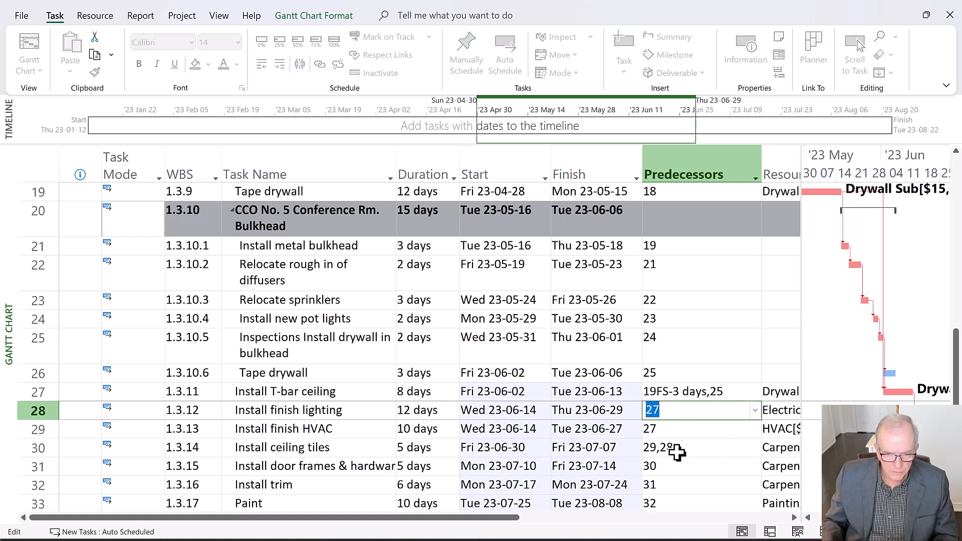
pyautogui.click(664, 411)
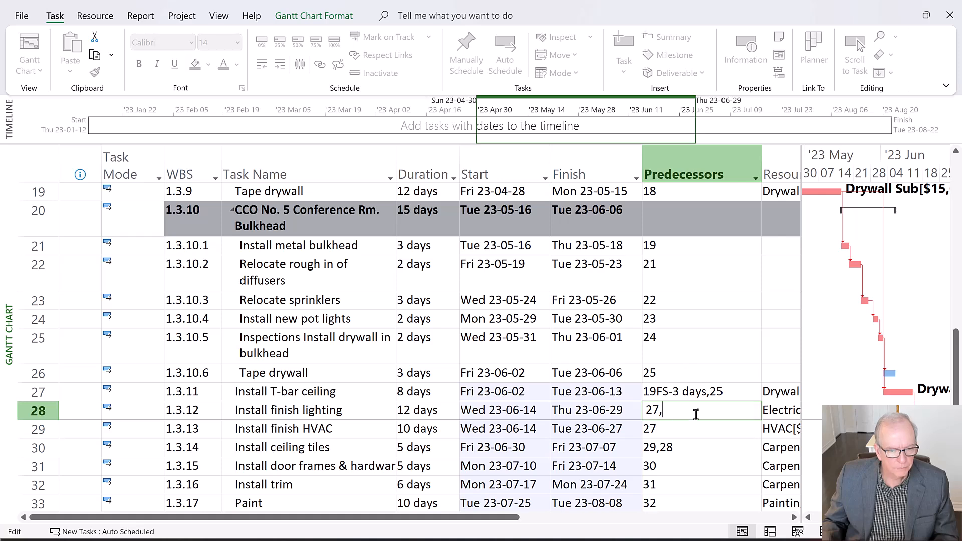
pyautogui.click(731, 394)
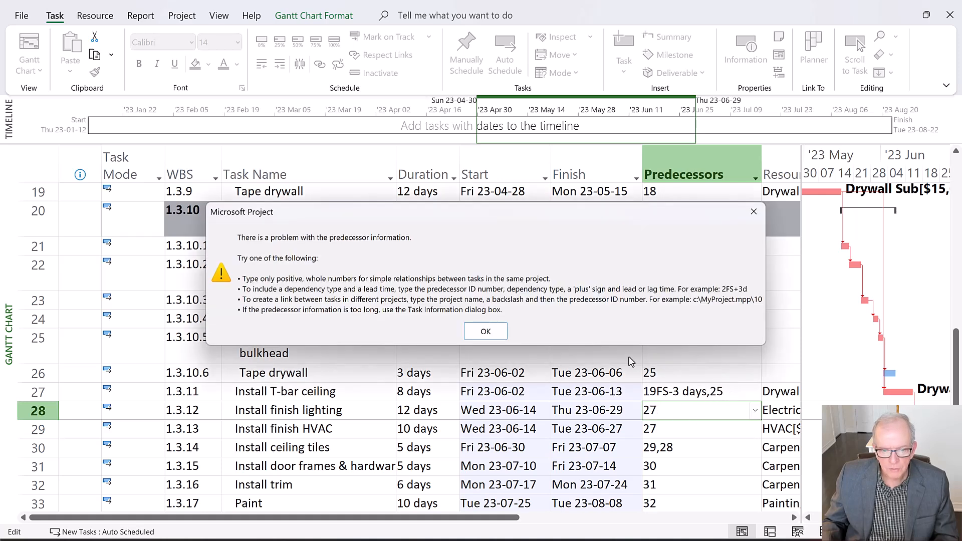
pyautogui.click(485, 331)
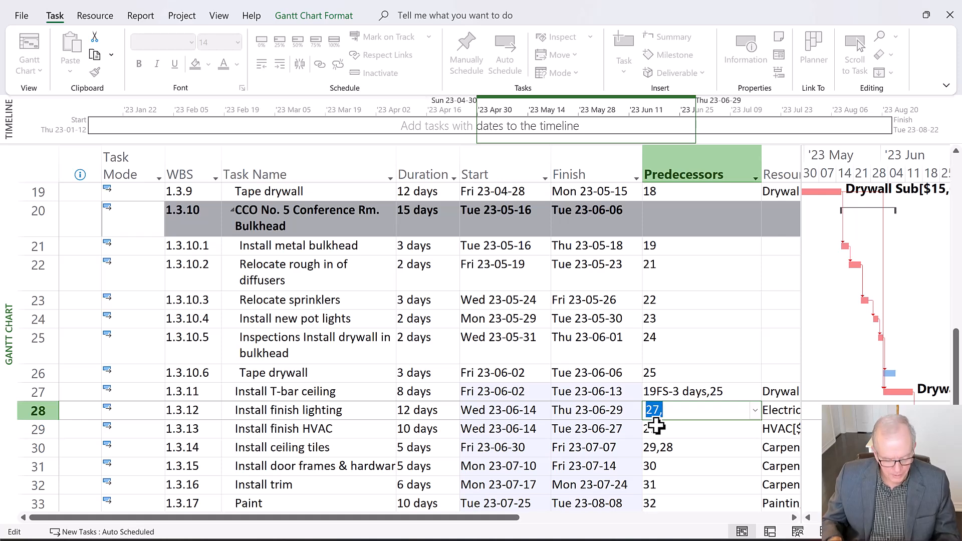
pyautogui.press('Escape')
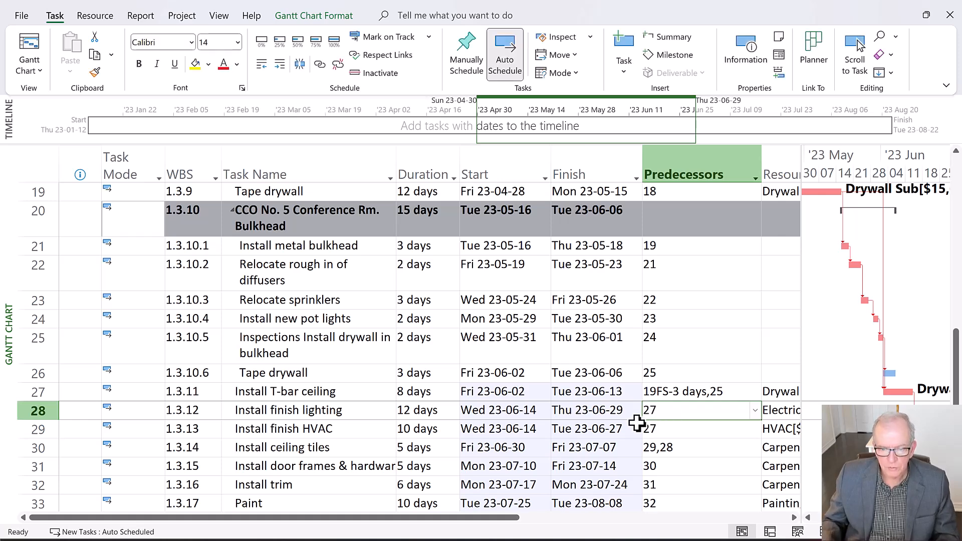
# Replace predecessor 25 of Install T-bar ceiling with task 26, keeping 19FS-3 days
pyautogui.click(726, 393)
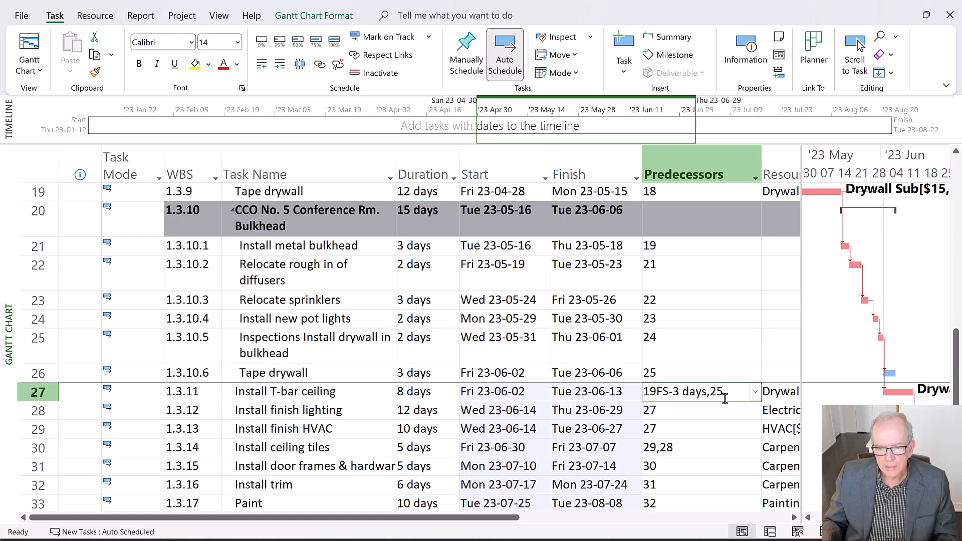
pyautogui.click(727, 393)
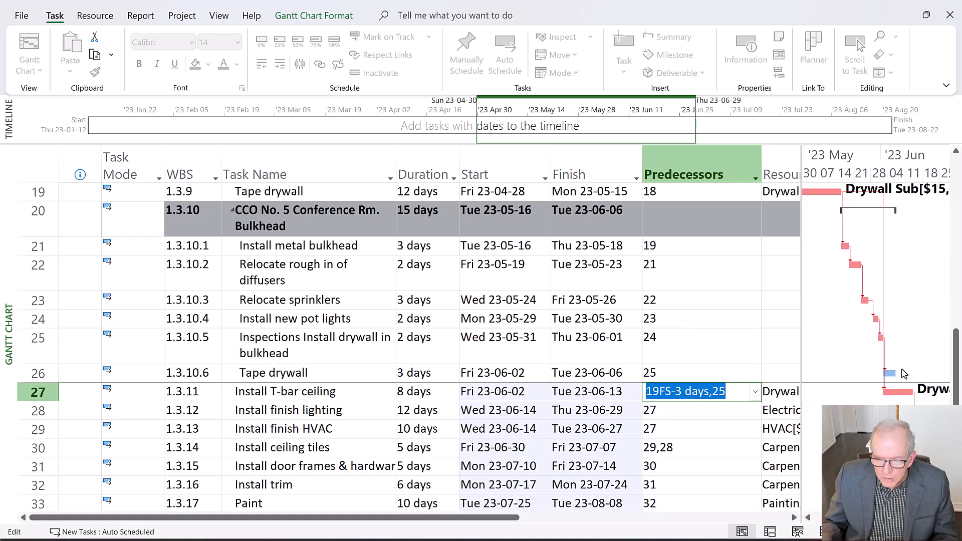
pyautogui.click(736, 391)
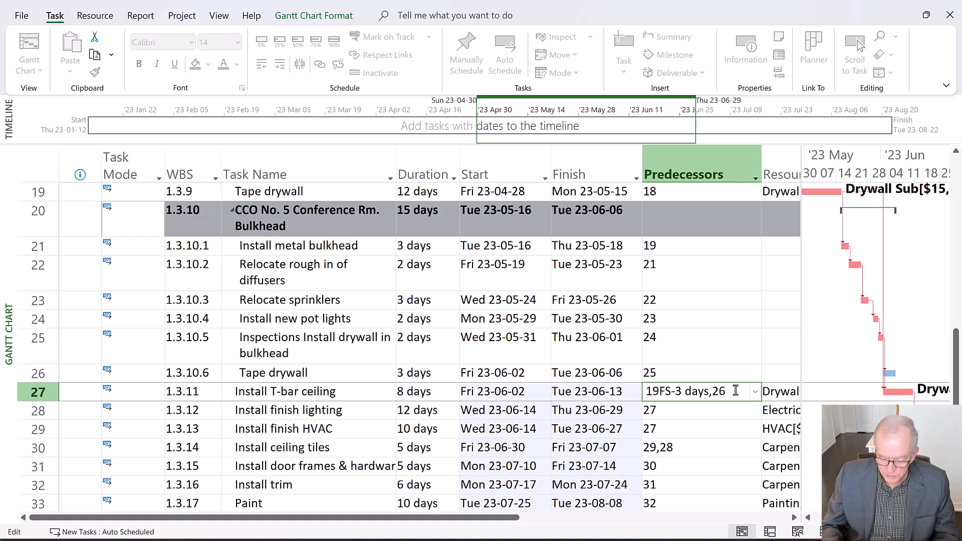
pyautogui.press('Return')
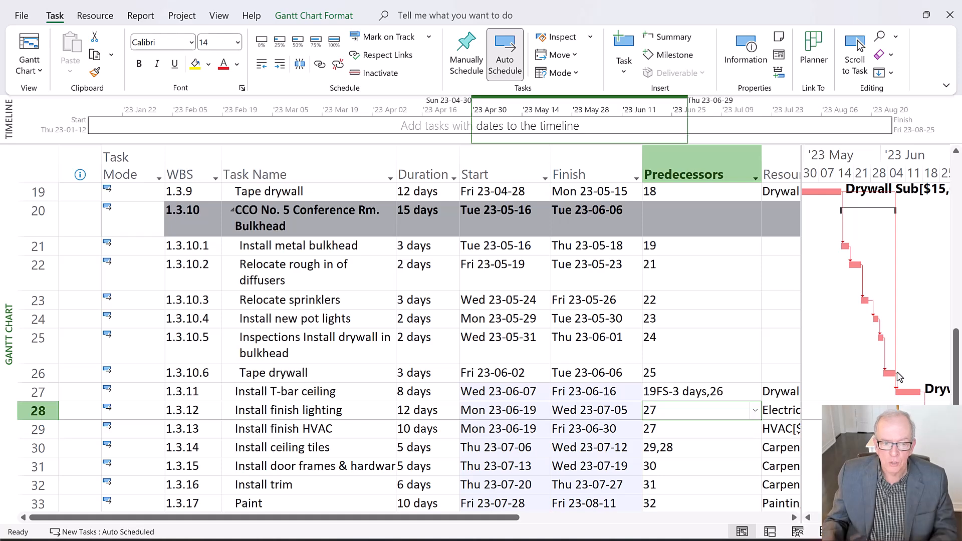
# Try a duration of 4 days for the bulkhead's Tape drywall task, and set it back to 3 days
pyautogui.click(441, 374)
pyautogui.click(453, 370)
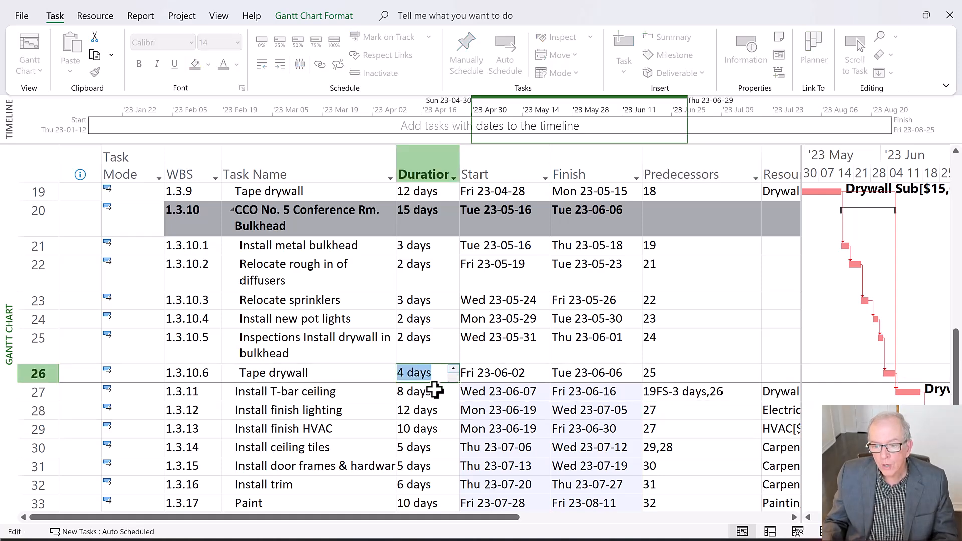
pyautogui.click(434, 389)
pyautogui.click(446, 377)
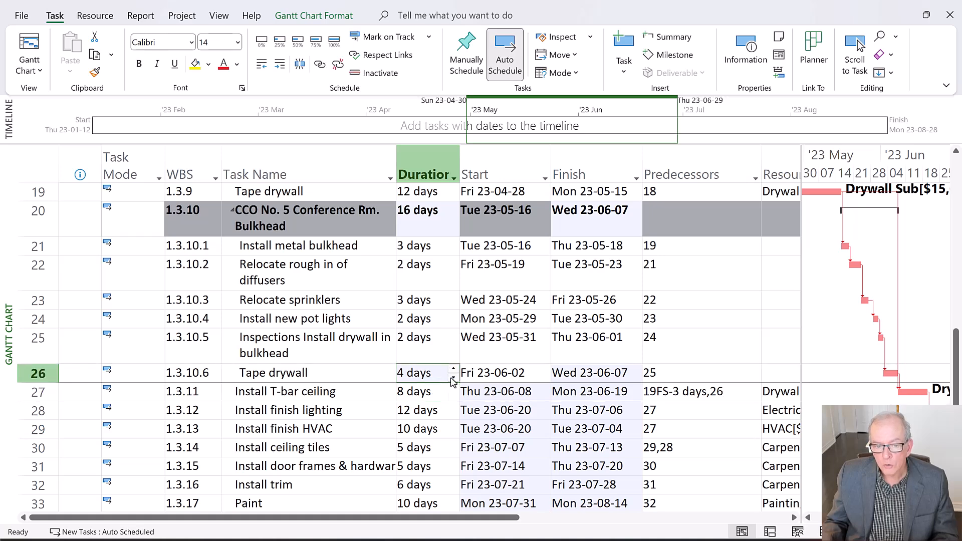
pyautogui.click(453, 379)
pyautogui.click(443, 391)
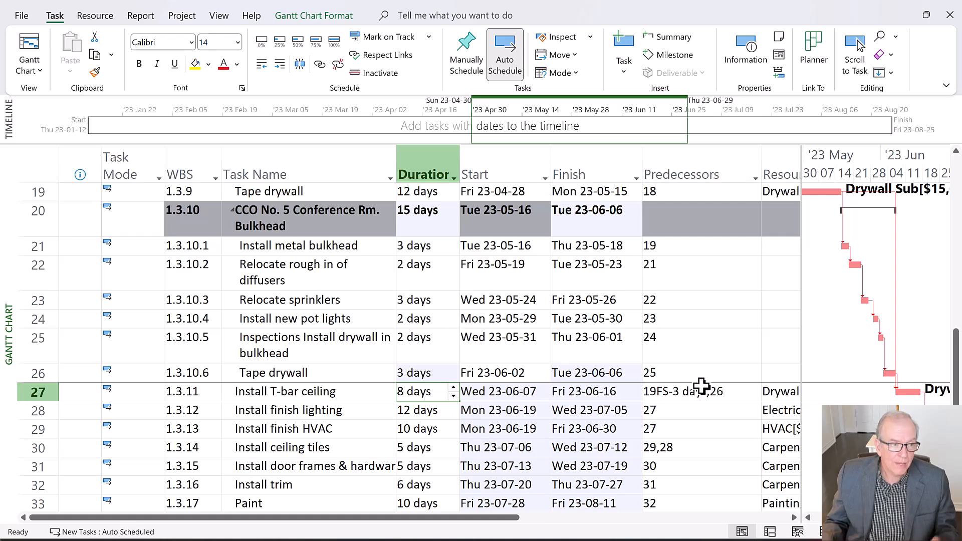
# Switch the task sheet to the Variance table and widen it to include the Finish Var. column
pyautogui.click(45, 167)
pyautogui.rightClick(46, 167)
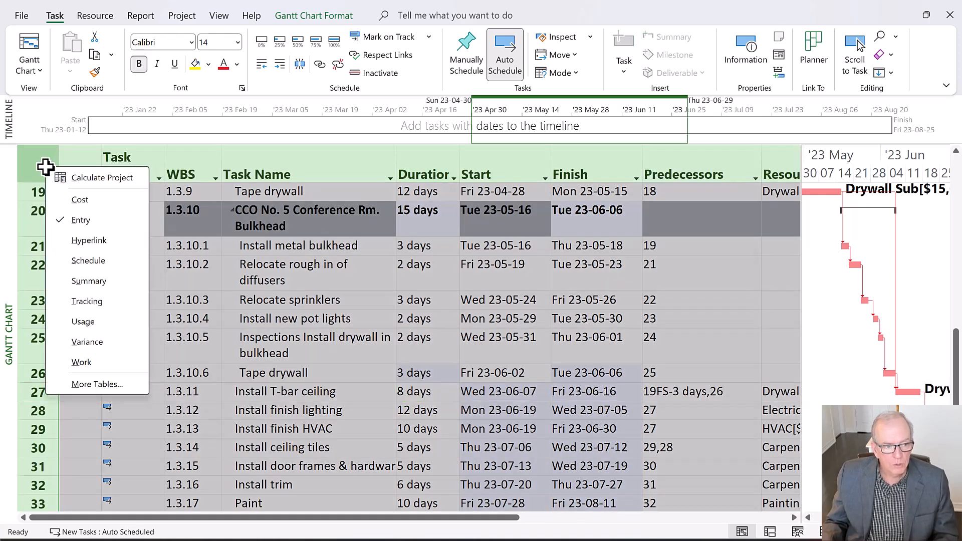
pyautogui.click(100, 346)
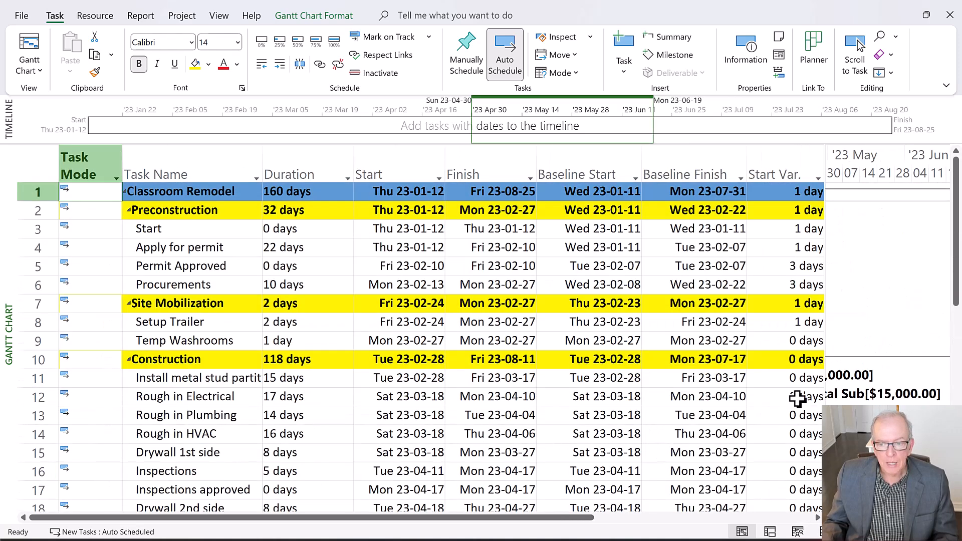
pyautogui.moveTo(827, 382); pyautogui.dragTo(908, 379)
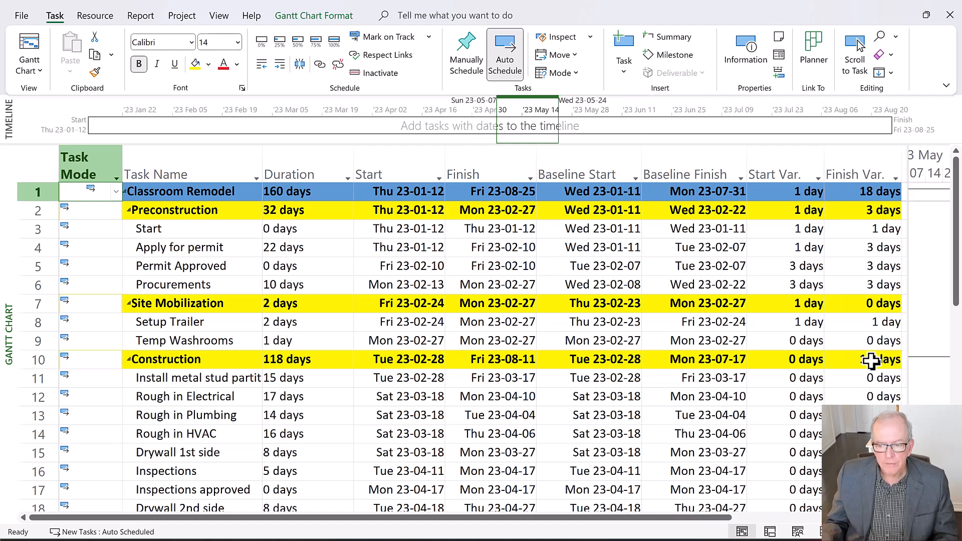
# Examine the baseline dates and the start and finish variances of the CCO No. 5 tasks and the activities following them
pyautogui.scroll(-1, 872, 361)
pyautogui.scroll(-3, 852, 390)
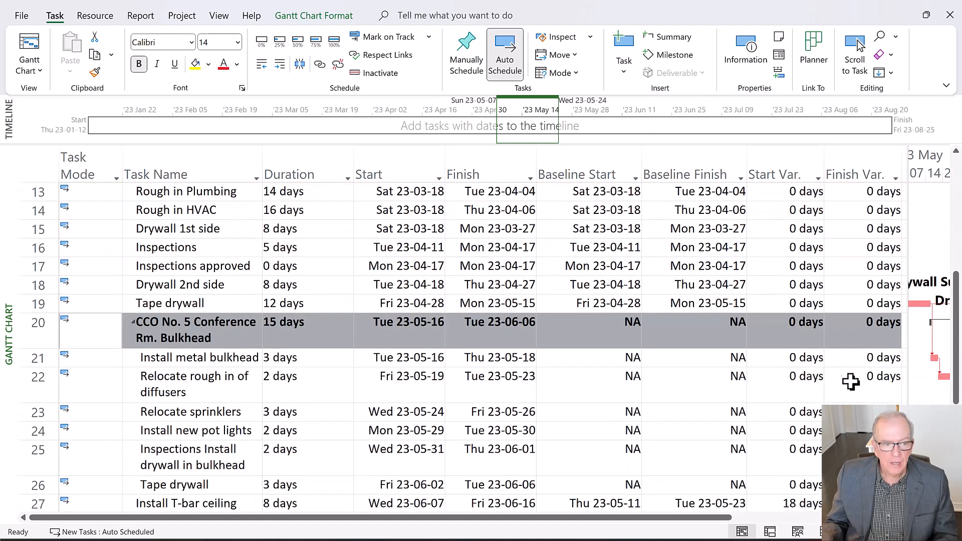
pyautogui.scroll(1, 850, 386)
pyautogui.scroll(-2, 851, 384)
pyautogui.scroll(-1, 850, 378)
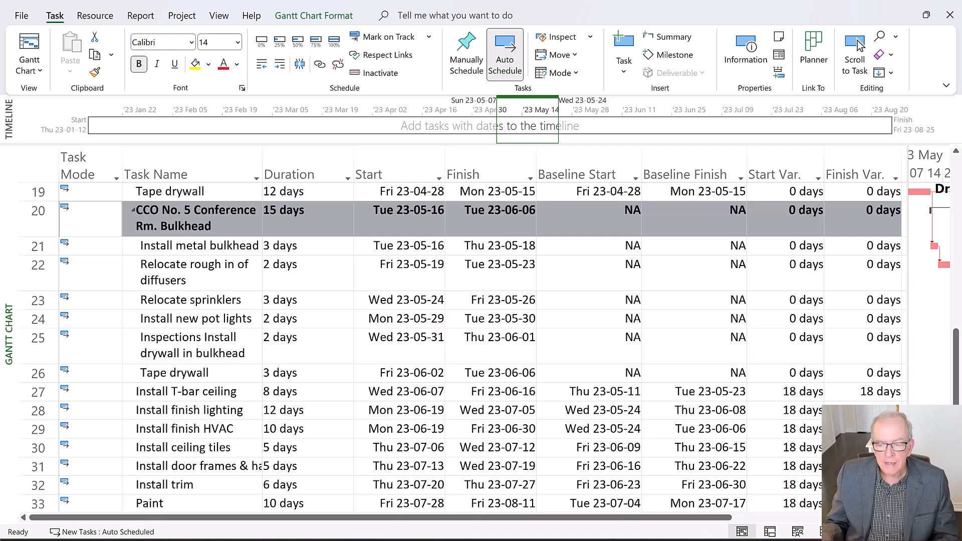
pyautogui.click(902, 518)
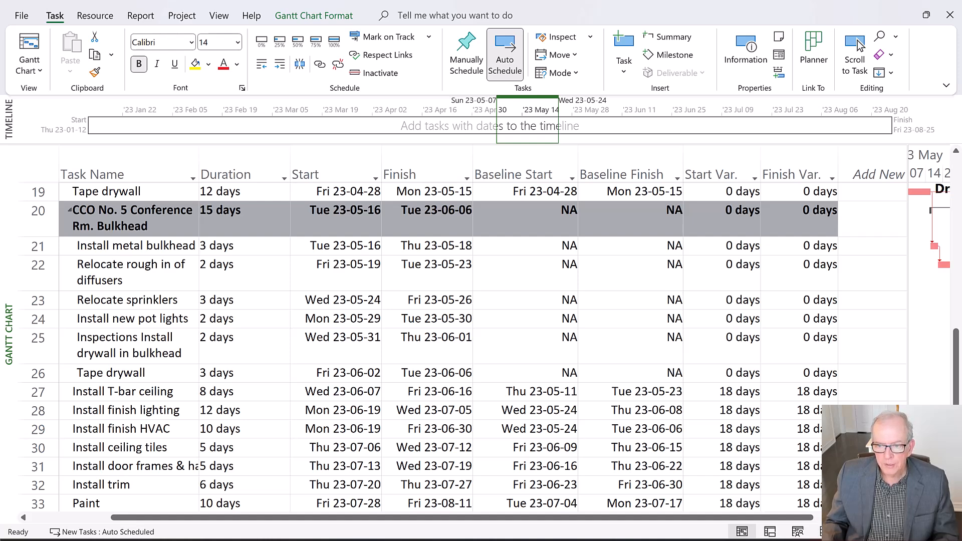
pyautogui.click(902, 517)
pyautogui.moveTo(793, 519); pyautogui.dragTo(767, 522)
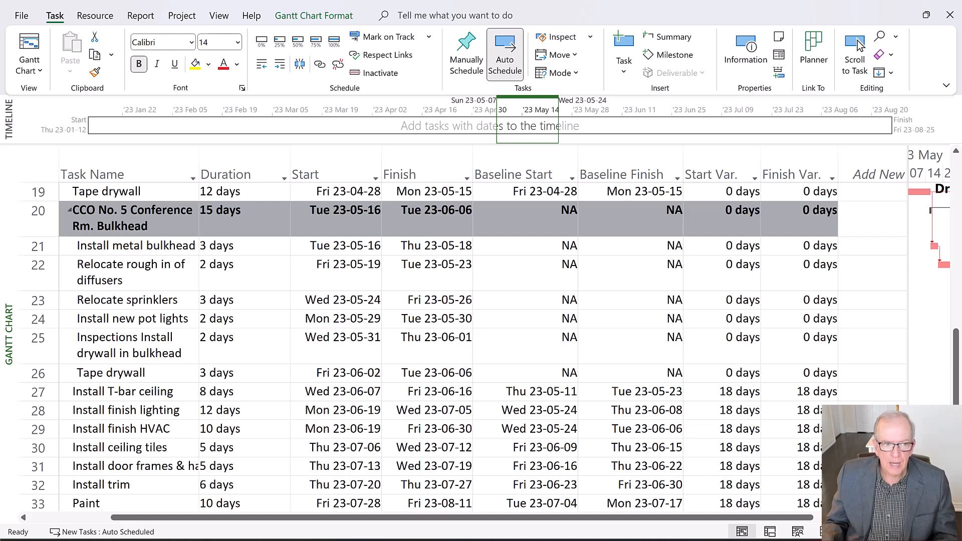
# Narrow the Variance table to show more of the Gantt chart beside the CCO No. 5 tasks
pyautogui.scroll(2, 737, 438)
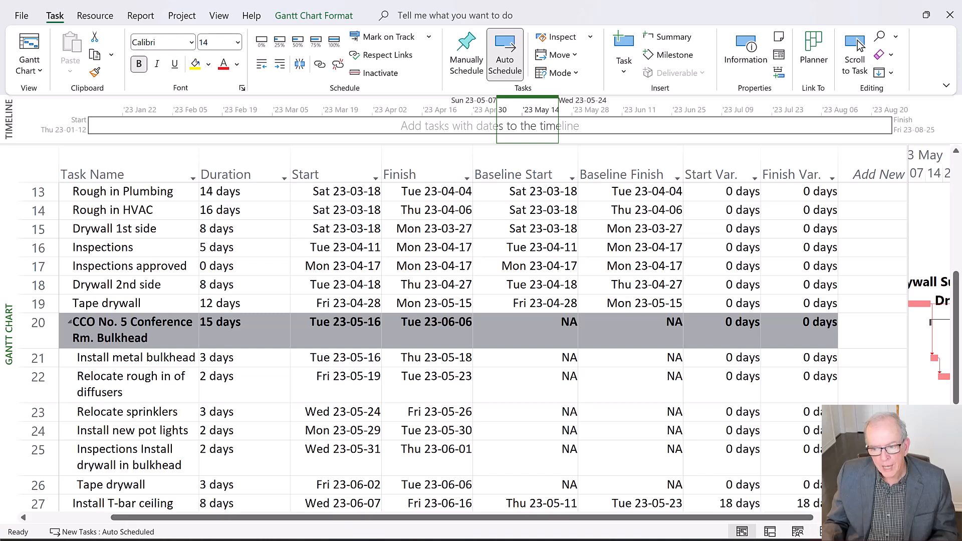
pyautogui.click(902, 517)
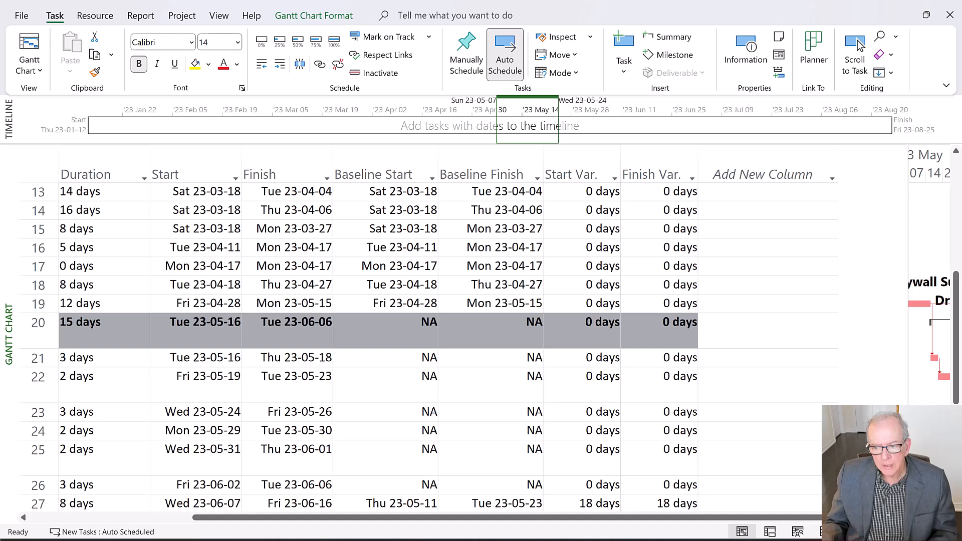
pyautogui.moveTo(902, 443); pyautogui.dragTo(422, 438)
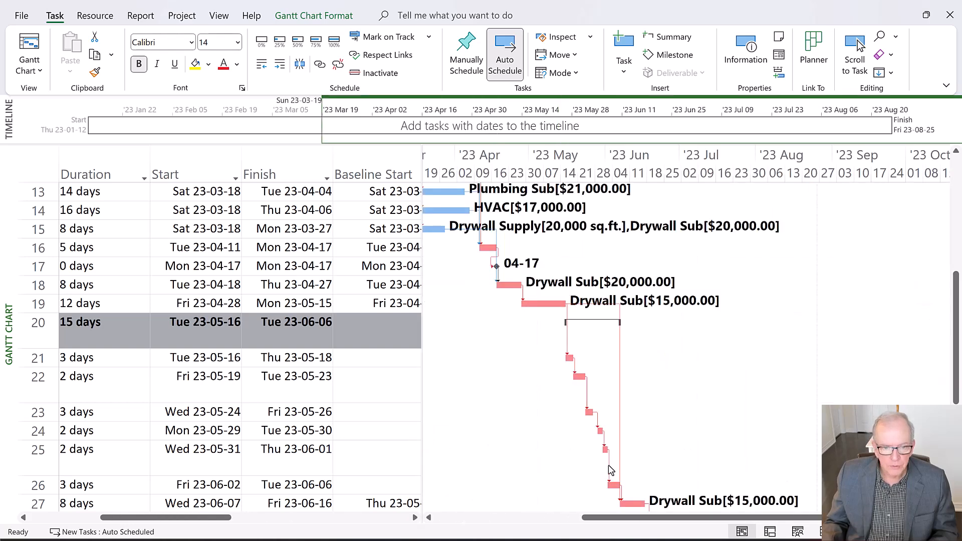
# Switch to the Tracking Gantt view and bring the Install metal stud partitions task's bars into the chart
pyautogui.rightClick(6, 281)
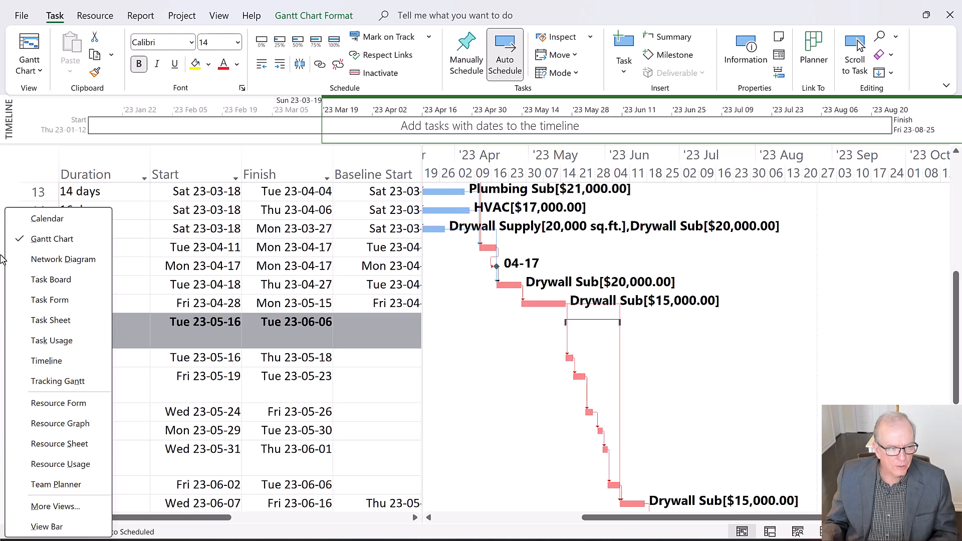
pyautogui.click(8, 189)
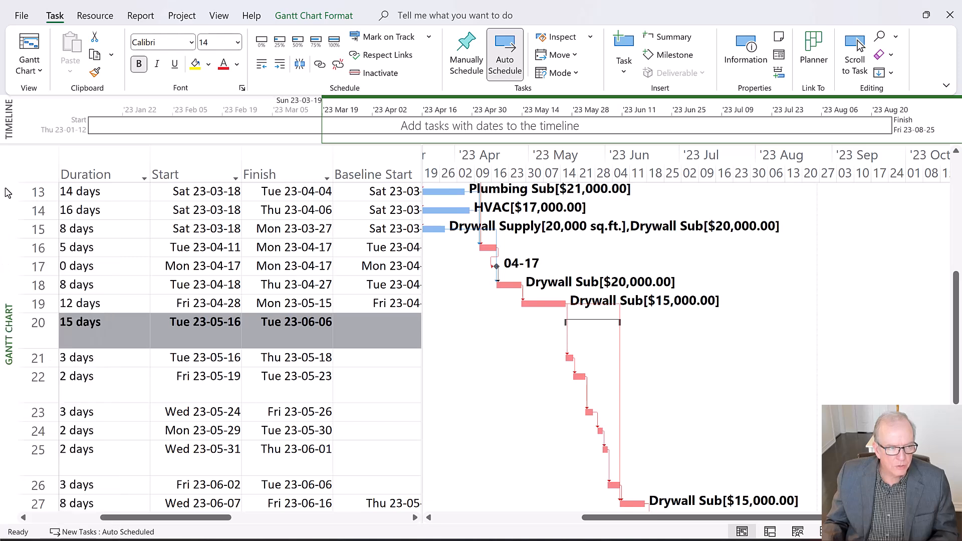
pyautogui.rightClick(7, 188)
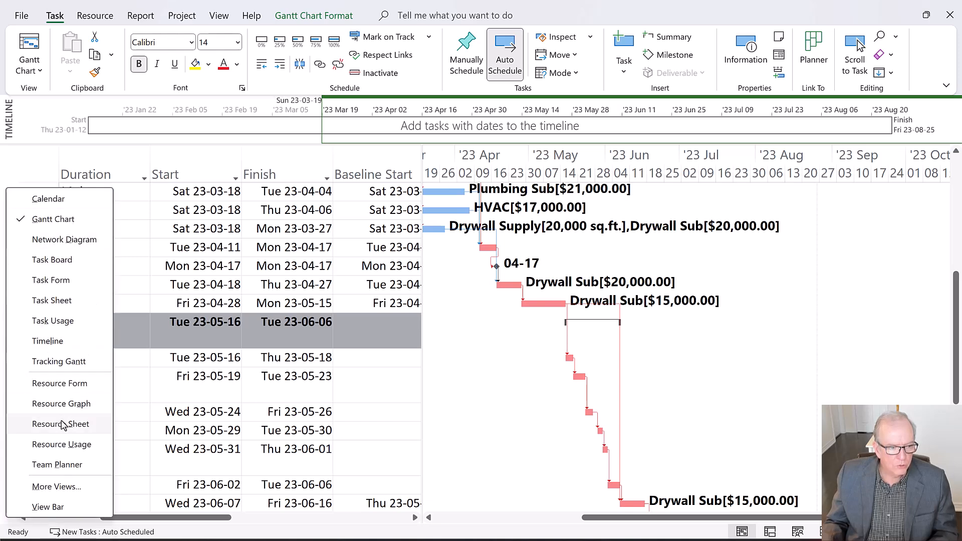
pyautogui.click(65, 362)
pyautogui.click(25, 378)
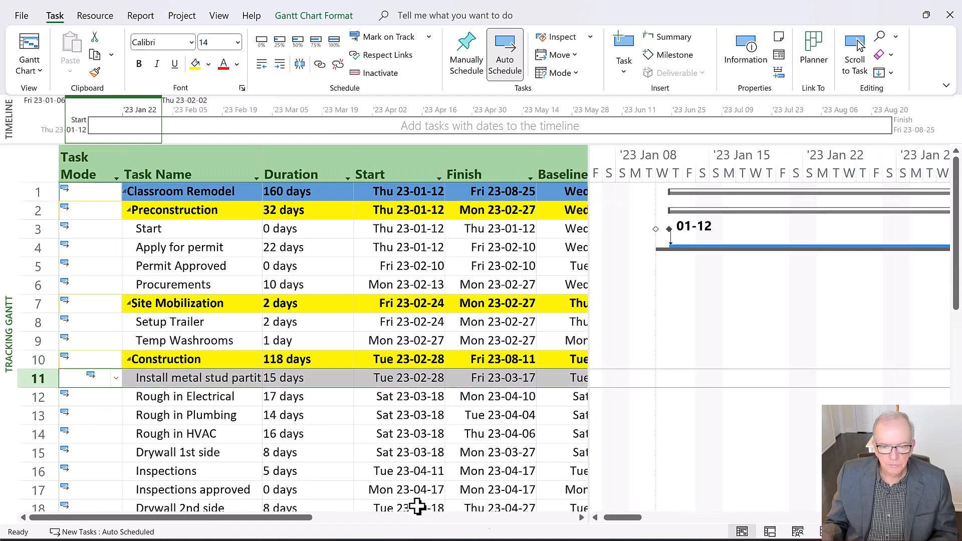
pyautogui.click(859, 46)
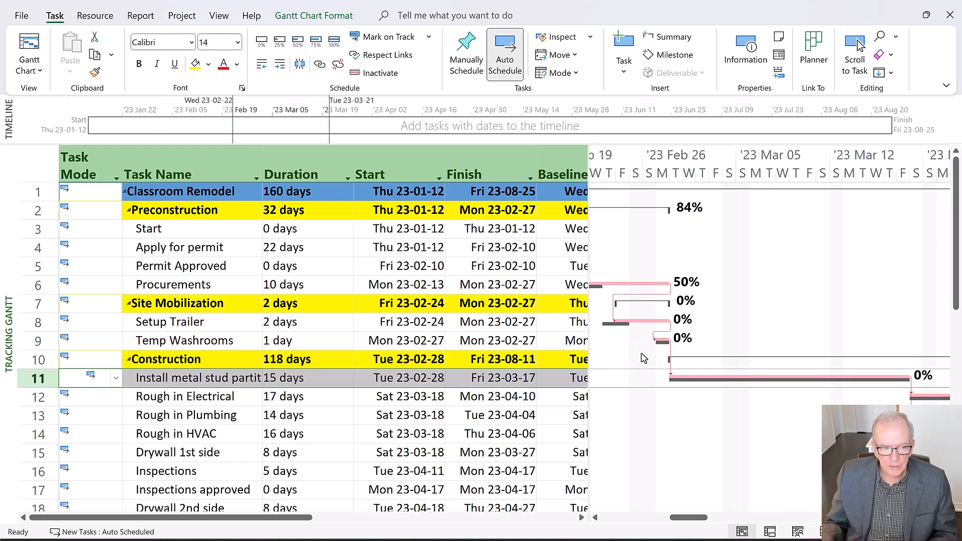
# Examine the current bars against the baseline bars from the construction tasks through CCO No. 5 and the activities following it
pyautogui.moveTo(687, 519); pyautogui.dragTo(750, 525)
pyautogui.scroll(-3, 434, 427)
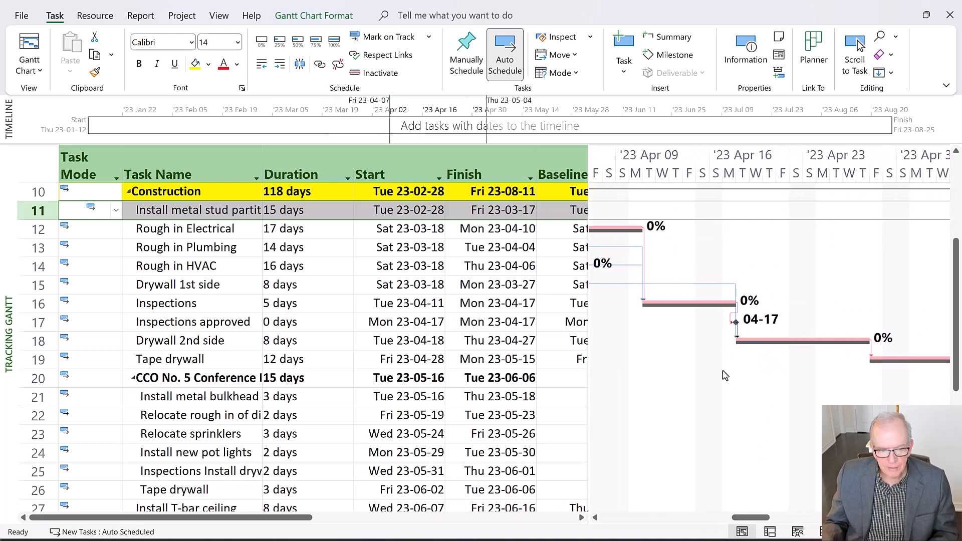
pyautogui.moveTo(744, 519); pyautogui.dragTo(798, 519)
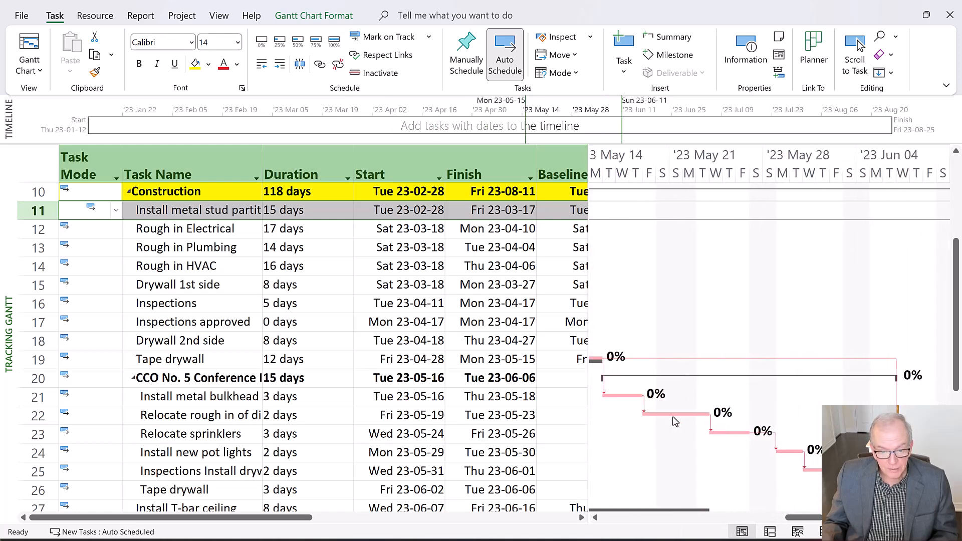
pyautogui.scroll(-2, 657, 451)
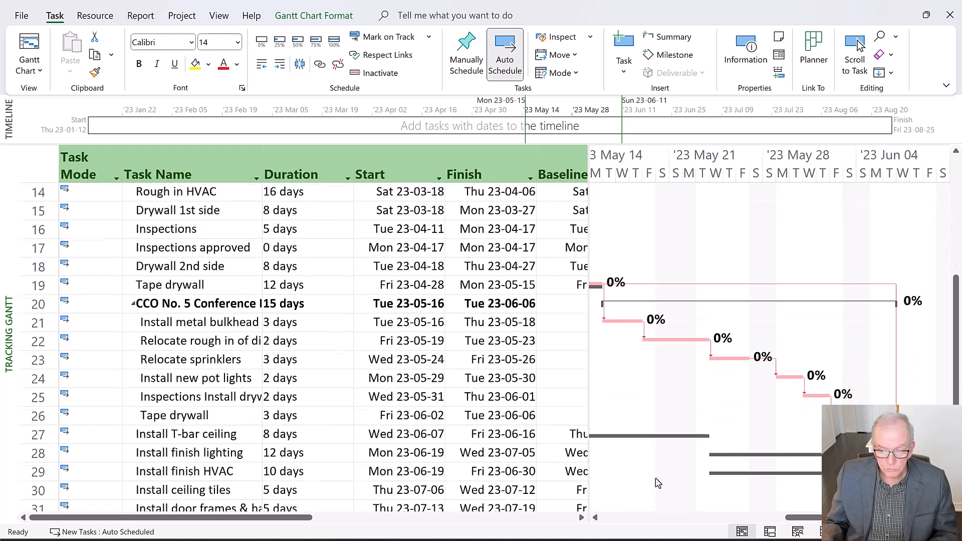
pyautogui.moveTo(794, 522); pyautogui.dragTo(815, 528)
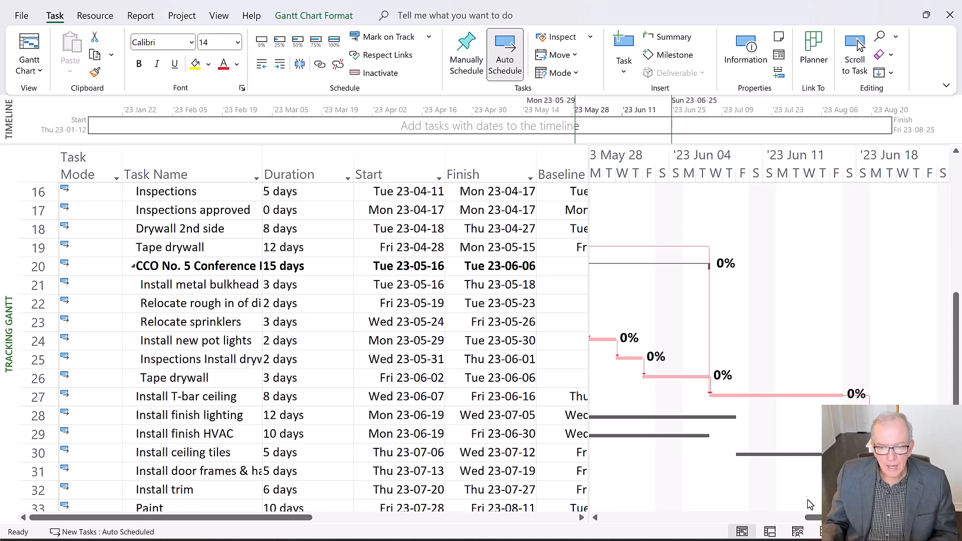
pyautogui.scroll(-2, 811, 508)
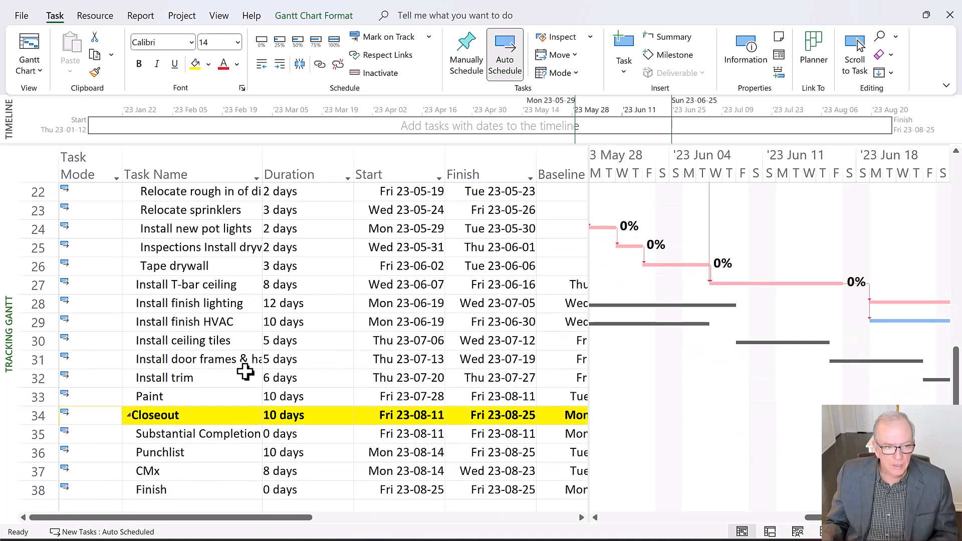
# Compare Install T-bar ceiling's bar with its baseline, and widen the table to check its baseline dates and start variance
pyautogui.click(31, 284)
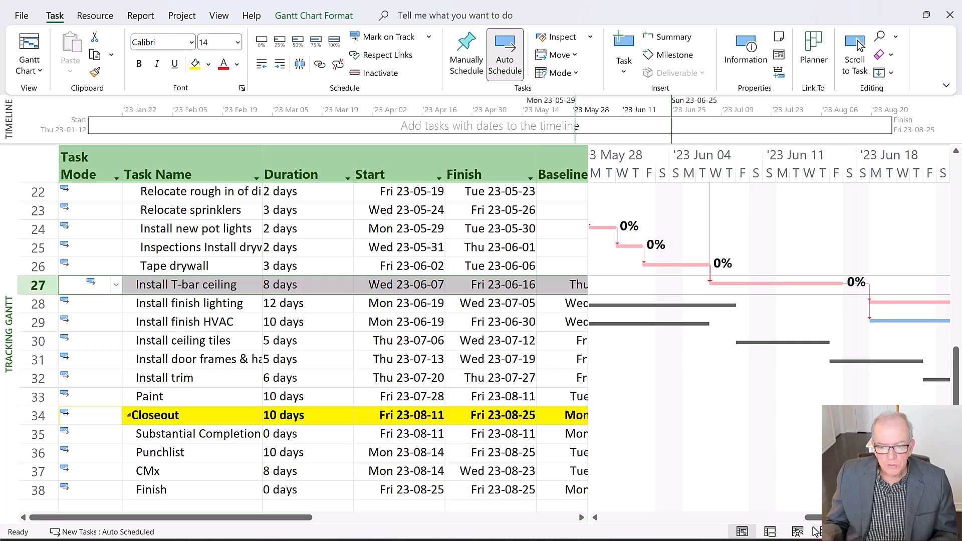
pyautogui.moveTo(817, 522); pyautogui.dragTo(800, 535)
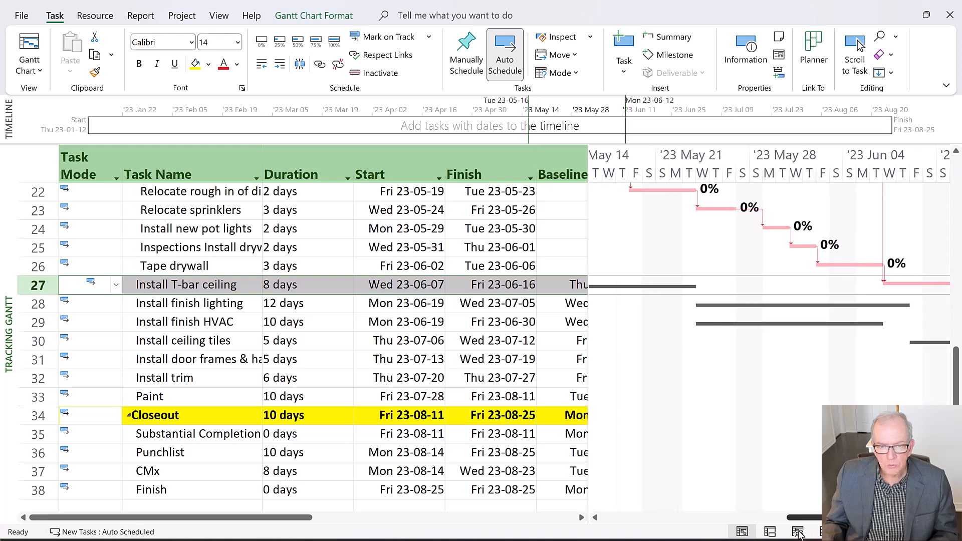
pyautogui.scroll(2, 801, 494)
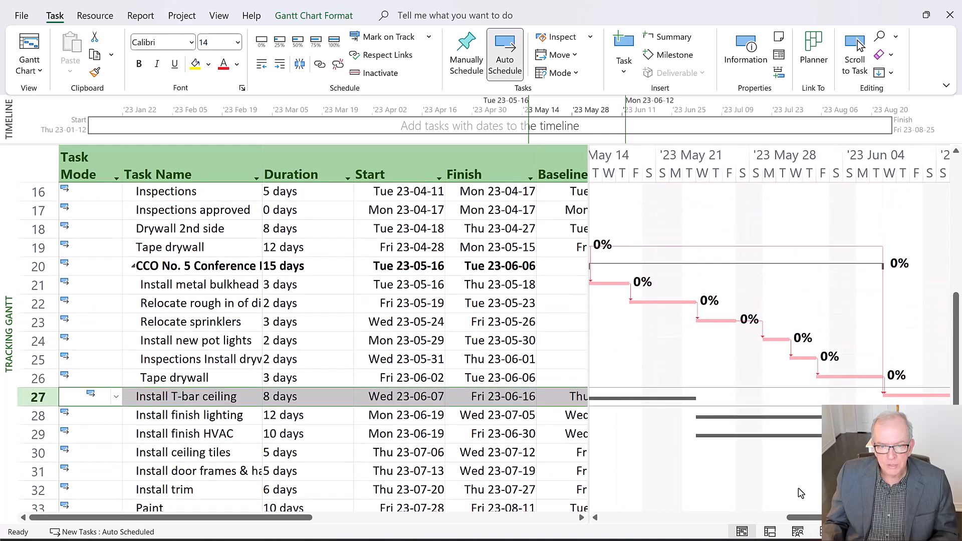
pyautogui.moveTo(804, 521); pyautogui.dragTo(795, 525)
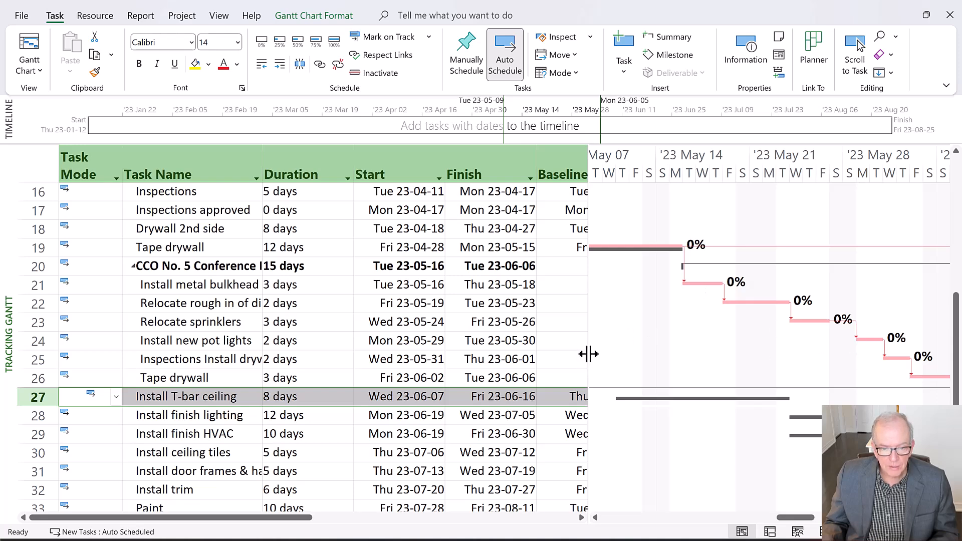
pyautogui.moveTo(589, 359); pyautogui.dragTo(840, 387)
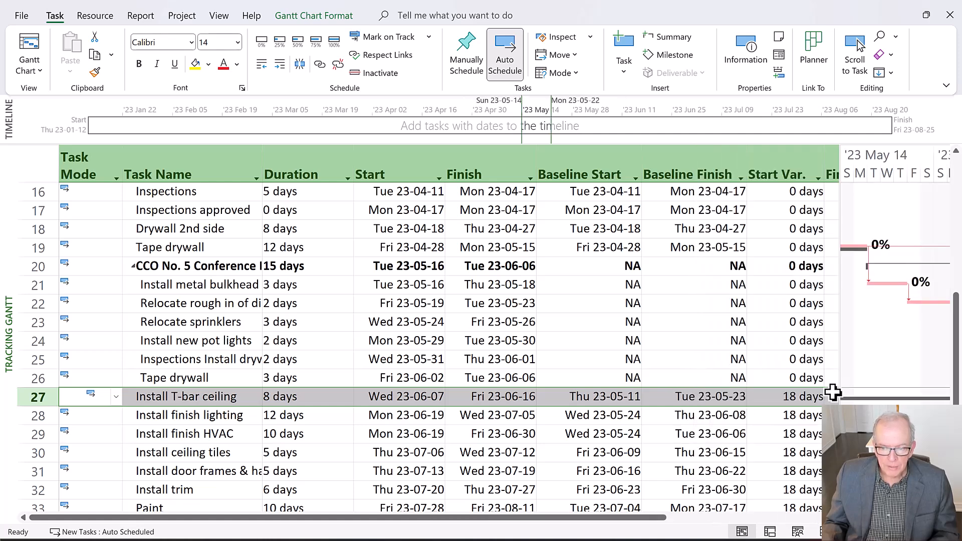
pyautogui.click(808, 399)
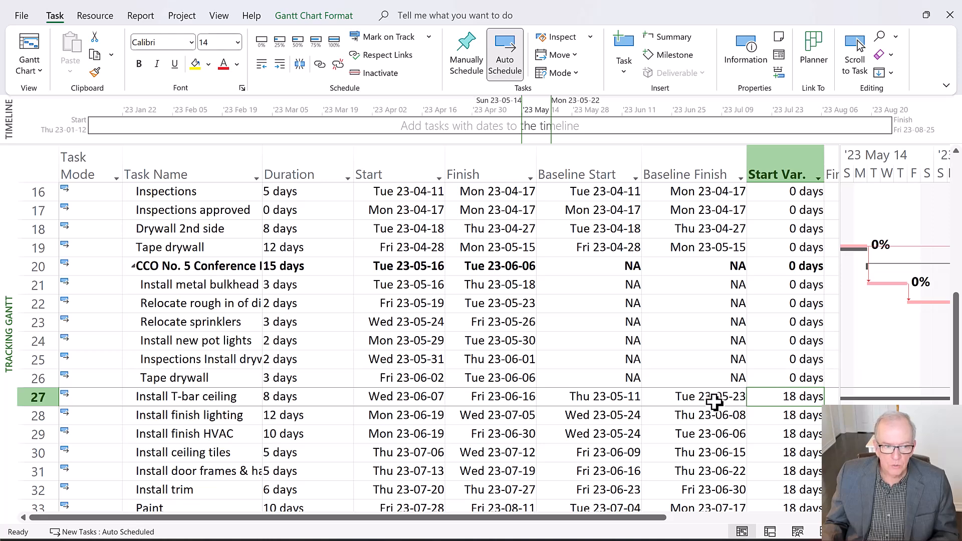
# Switch the task sheet to the Entry table and check Install T-bar ceiling's predecessors and the CCO No. 5 summary duration
pyautogui.click(35, 174)
pyautogui.rightClick(35, 173)
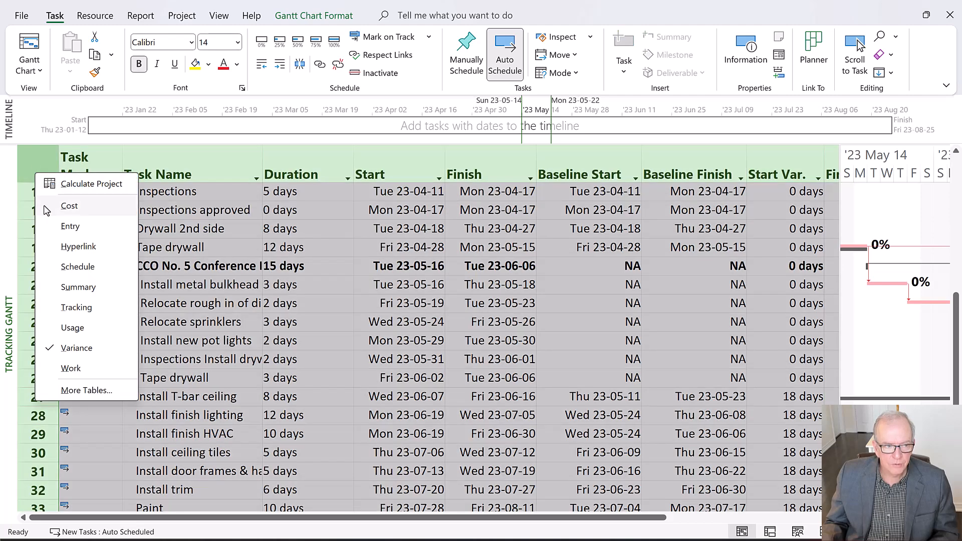
pyautogui.click(50, 220)
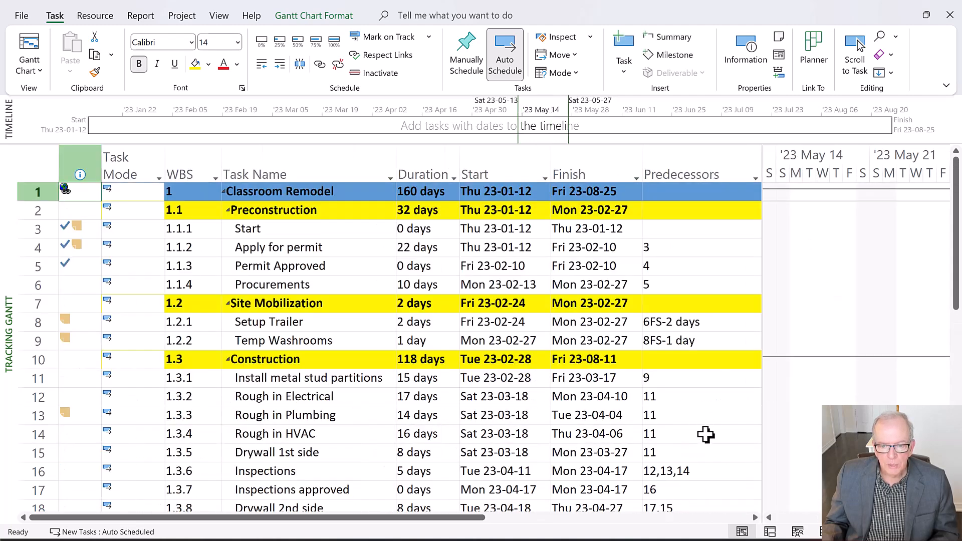
pyautogui.scroll(-5, 705, 436)
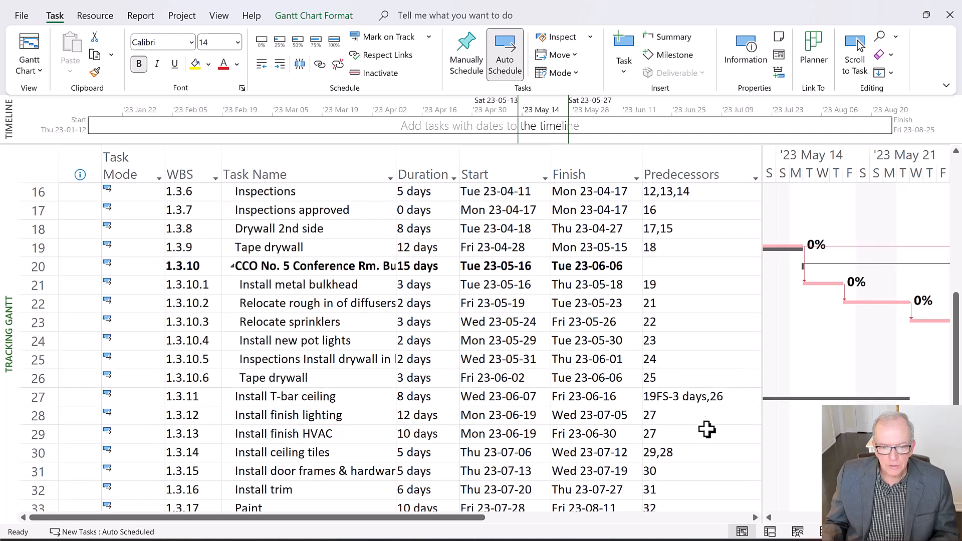
pyautogui.click(701, 398)
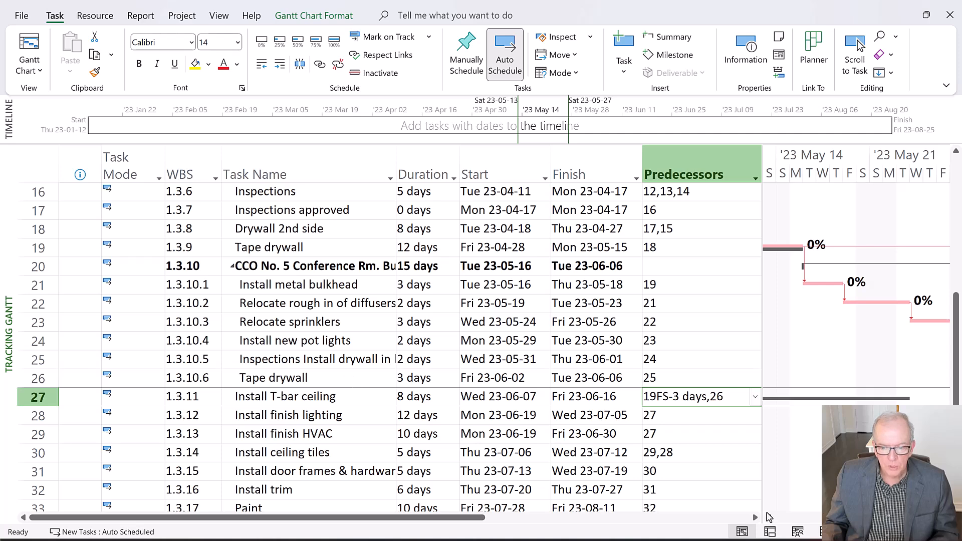
pyautogui.click(770, 517)
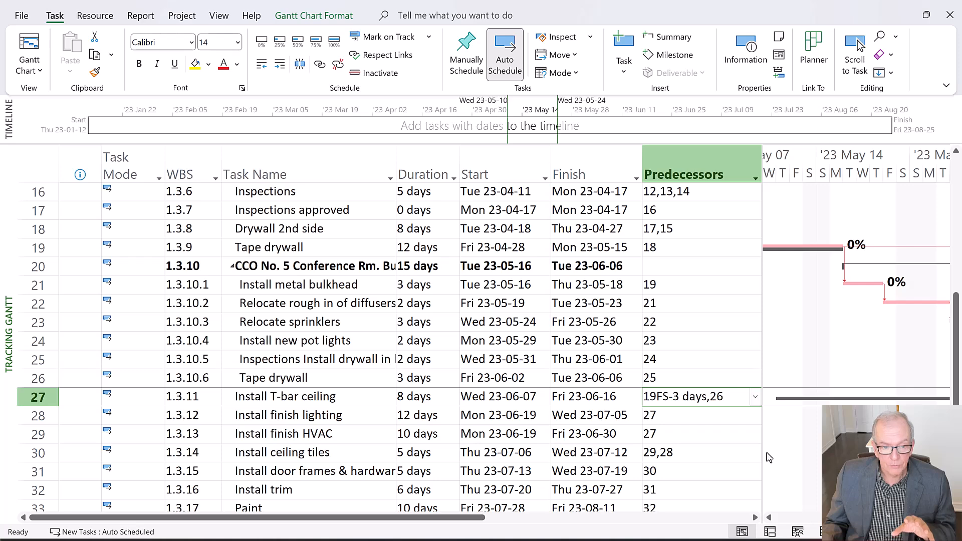
pyautogui.click(422, 264)
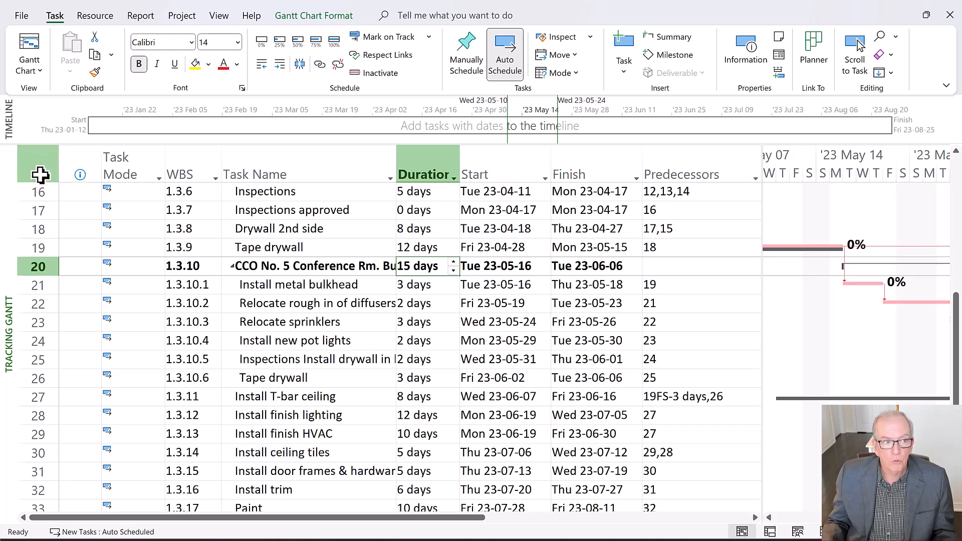
# Return to the Variance table, widen it to include the Finish Var. column, and check the Classroom Remodel finish variance
pyautogui.scroll(5, 86, 231)
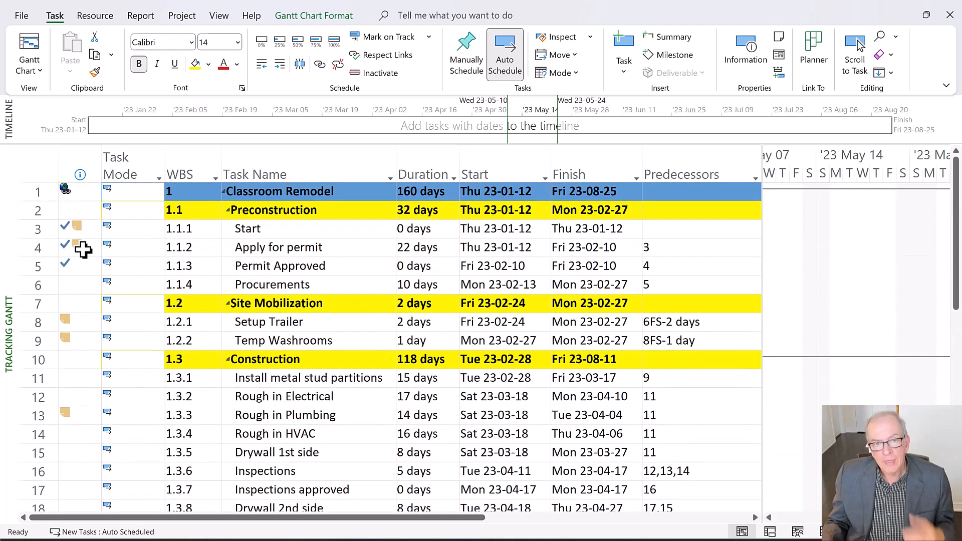
pyautogui.moveTo(83, 250)
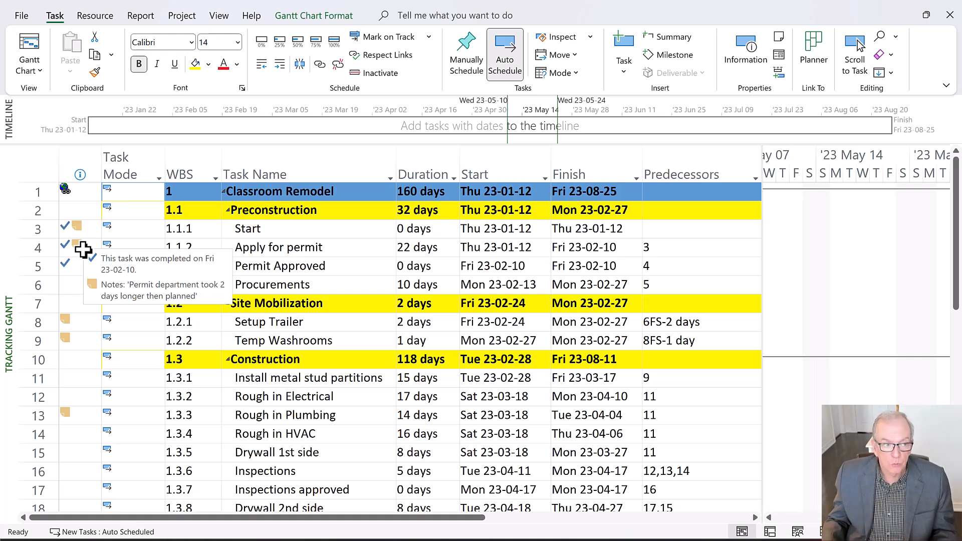
pyautogui.click(48, 169)
pyautogui.rightClick(47, 170)
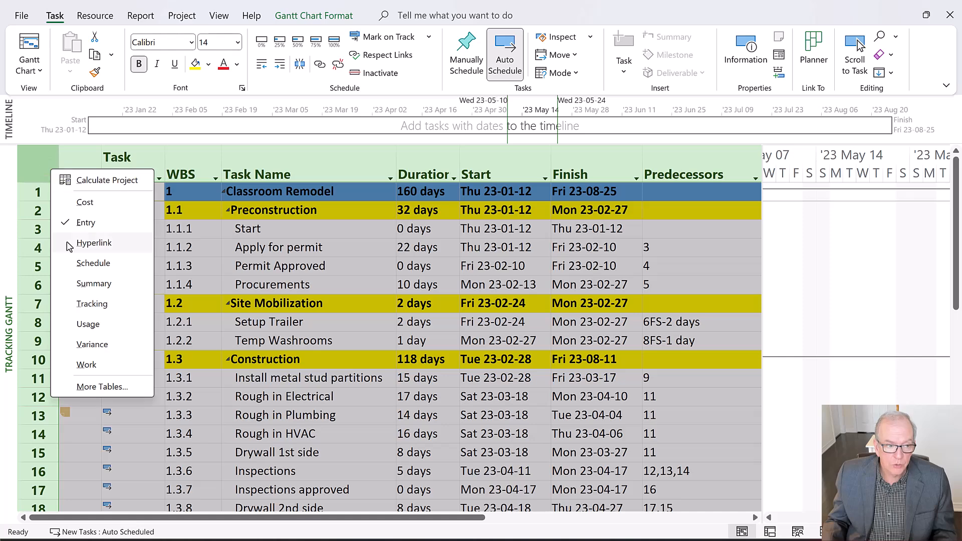
pyautogui.click(90, 345)
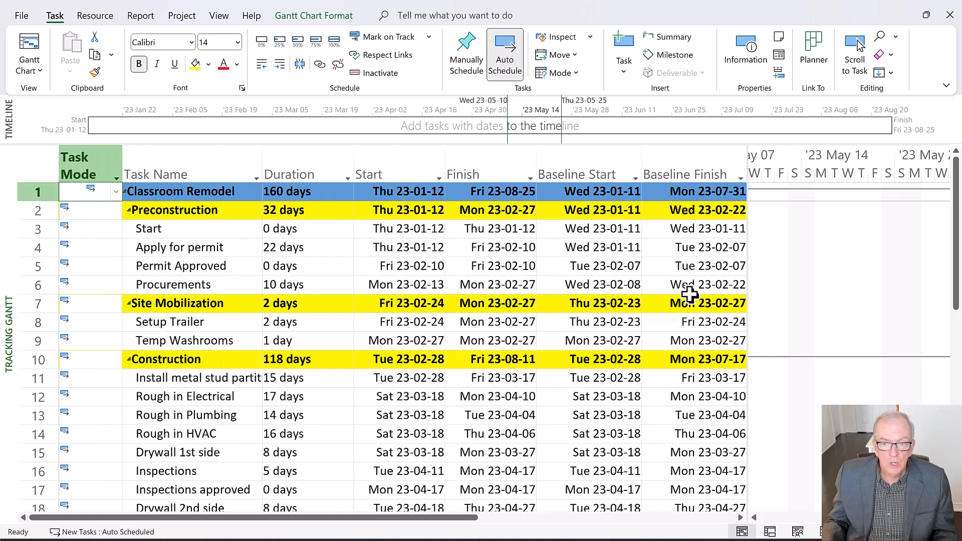
pyautogui.moveTo(749, 250); pyautogui.dragTo(904, 264)
pyautogui.click(877, 191)
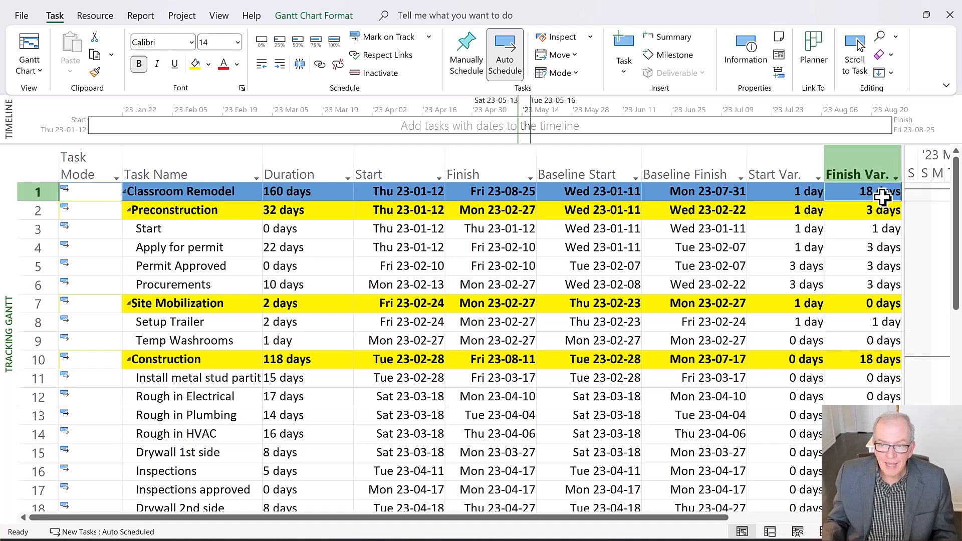
pyautogui.scroll(-2, 877, 231)
pyautogui.scroll(2, 877, 231)
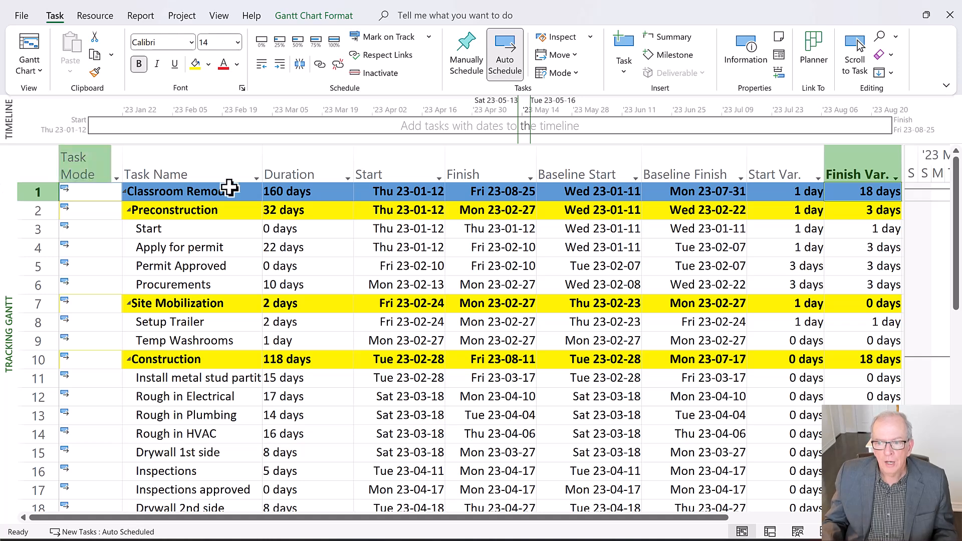
# Narrow the table to compare baseline and current bars around CCO No. 5, and widen it again to show the baseline dates
pyautogui.moveTo(907, 307); pyautogui.dragTo(489, 398)
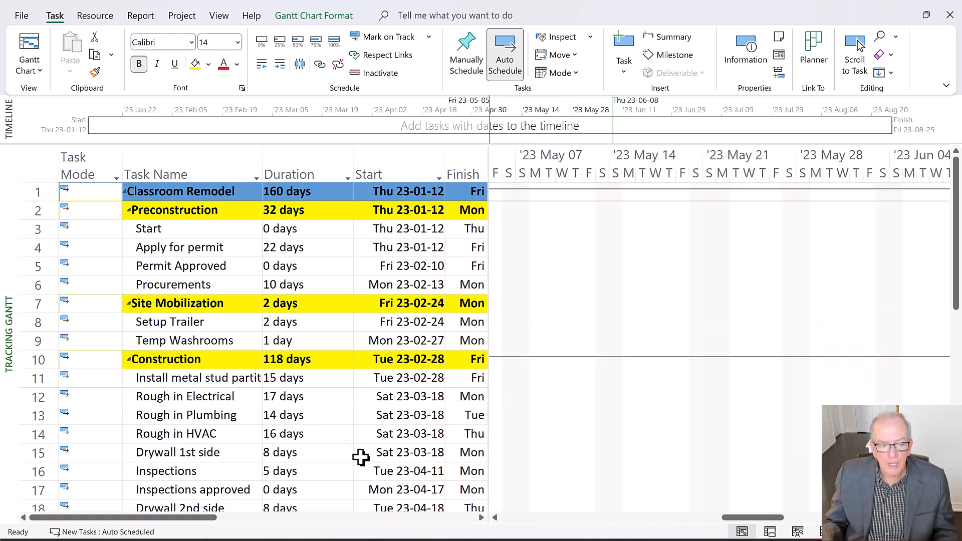
pyautogui.scroll(-5, 285, 405)
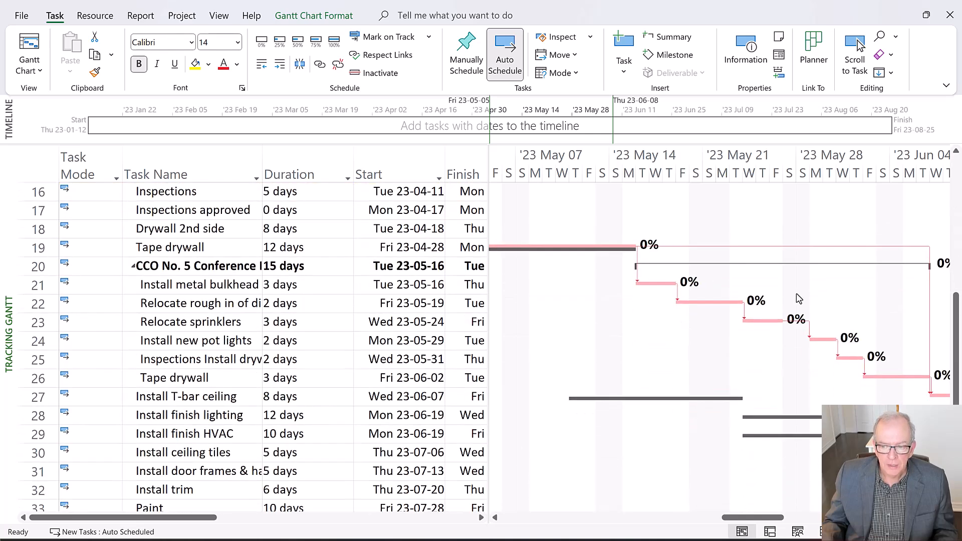
pyautogui.moveTo(748, 518); pyautogui.dragTo(825, 521)
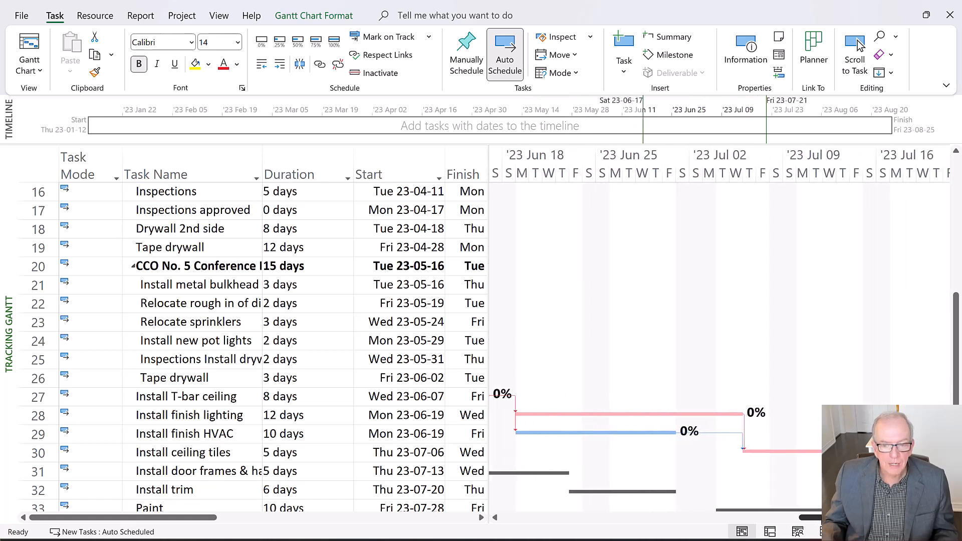
pyautogui.moveTo(825, 522); pyautogui.dragTo(776, 520)
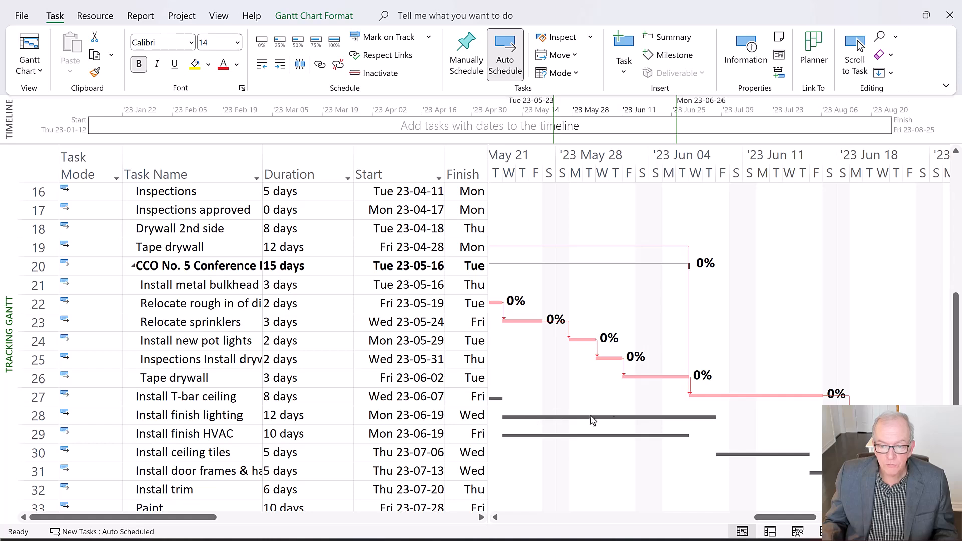
pyautogui.moveTo(755, 516); pyautogui.dragTo(739, 519)
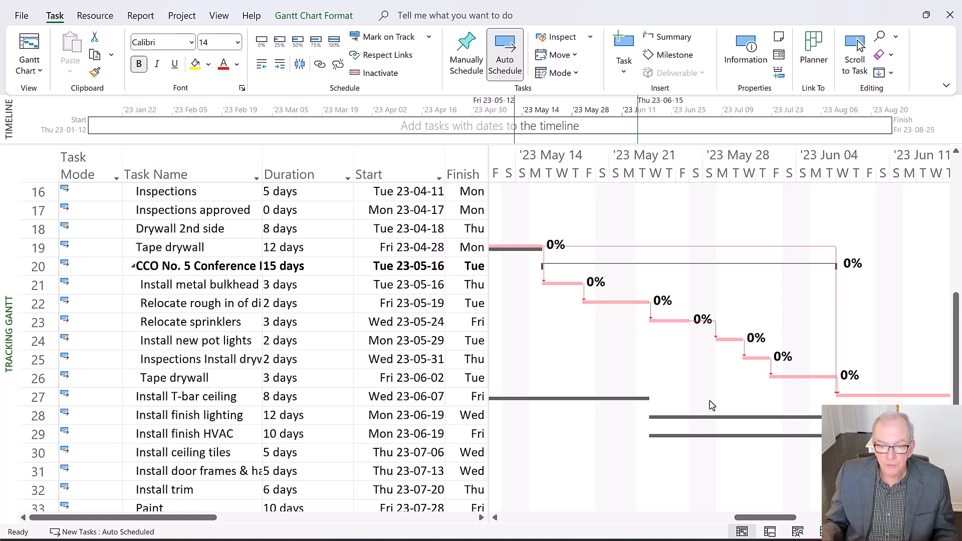
pyautogui.moveTo(770, 524); pyautogui.dragTo(783, 526)
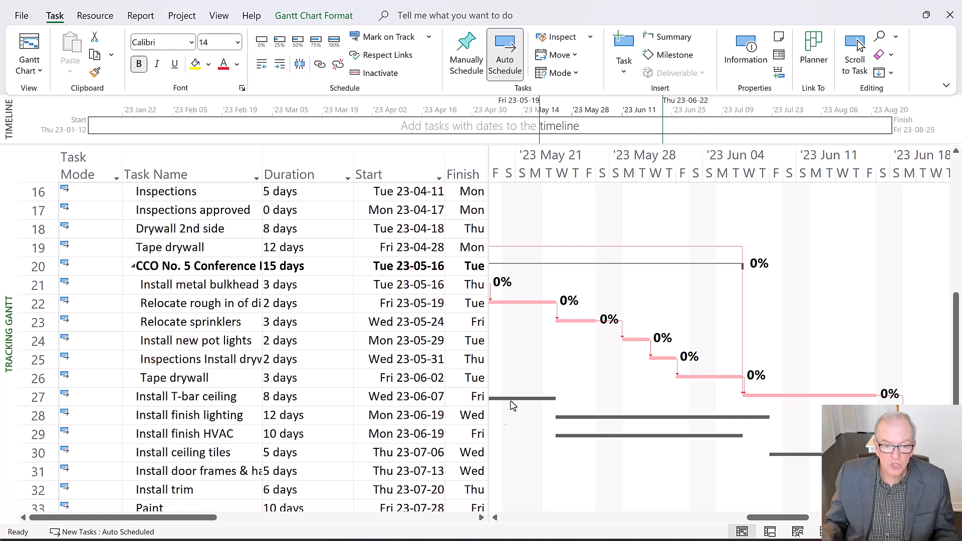
pyautogui.moveTo(488, 394); pyautogui.dragTo(711, 398)
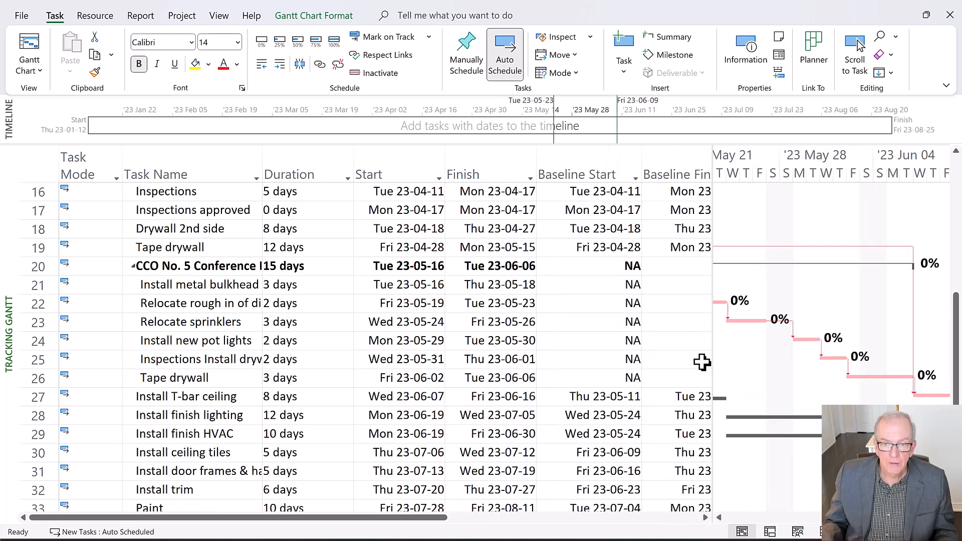
# Set the existing Baseline for selected tasks only, covering the CCO No. 5 summary and its subtasks in rows 20 to 26, and accept overwriting it
pyautogui.moveTo(712, 358); pyautogui.dragTo(802, 371)
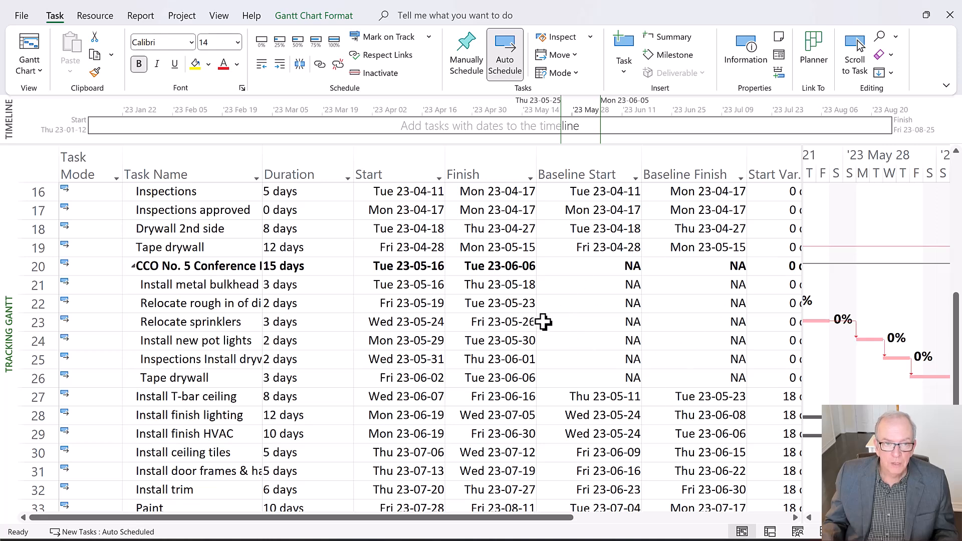
pyautogui.moveTo(38, 266); pyautogui.dragTo(37, 378)
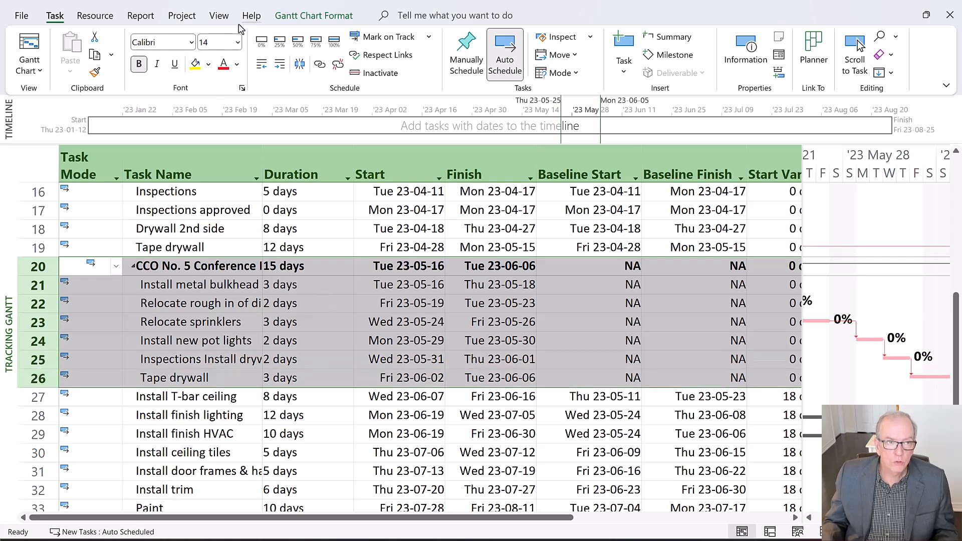
pyautogui.click(180, 16)
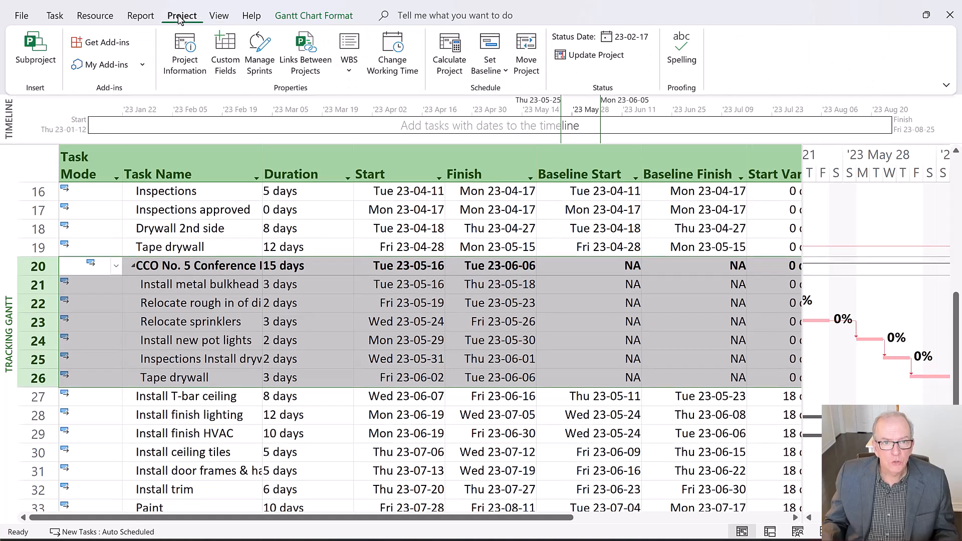
pyautogui.click(501, 71)
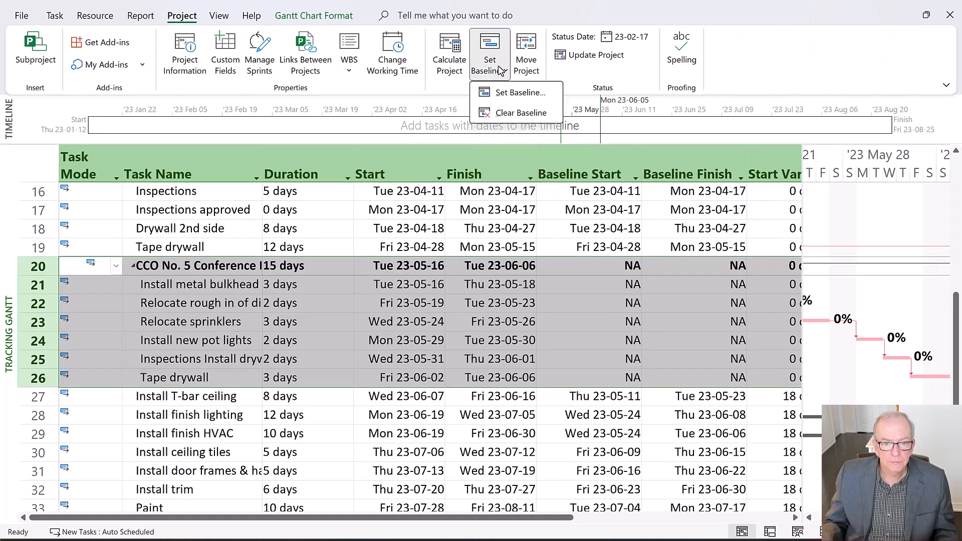
pyautogui.click(502, 92)
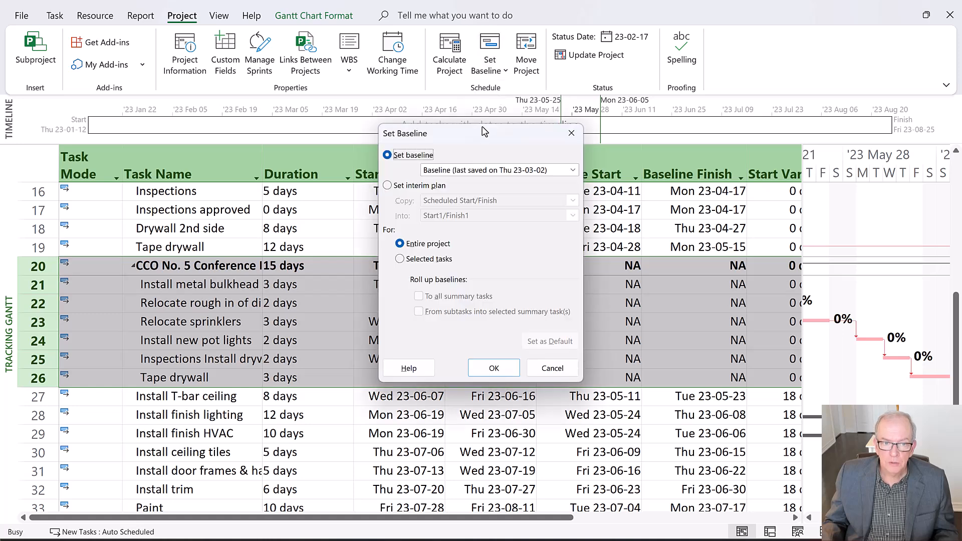
pyautogui.moveTo(477, 138); pyautogui.dragTo(253, 42)
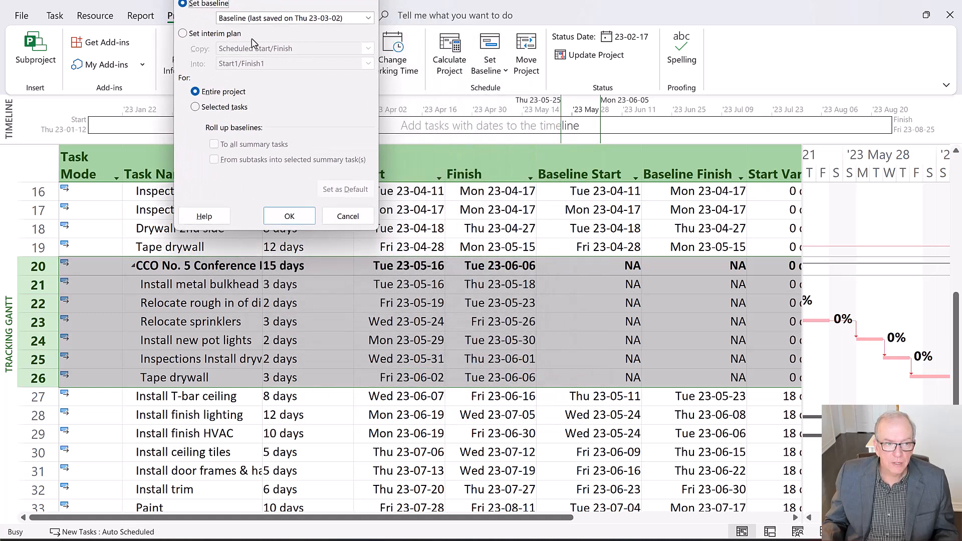
pyautogui.click(195, 108)
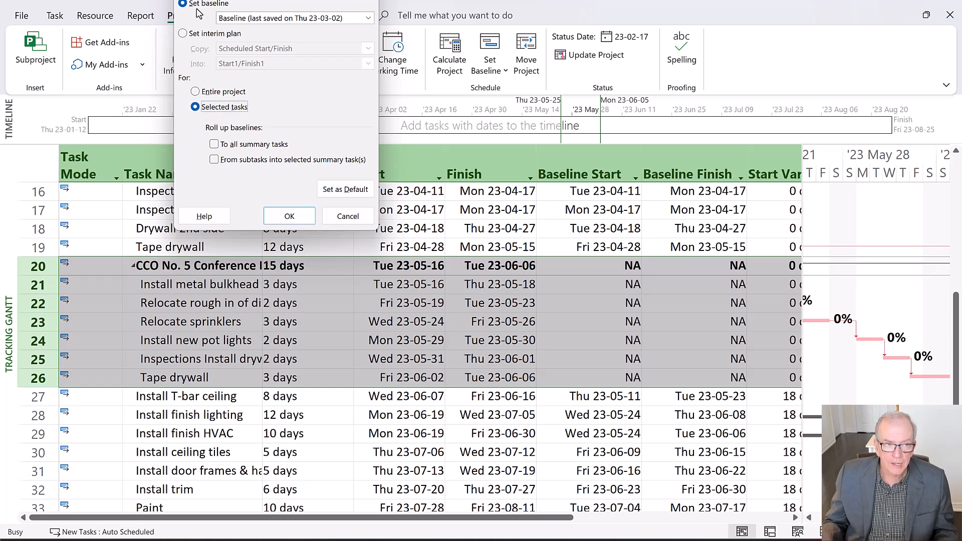
pyautogui.click(279, 218)
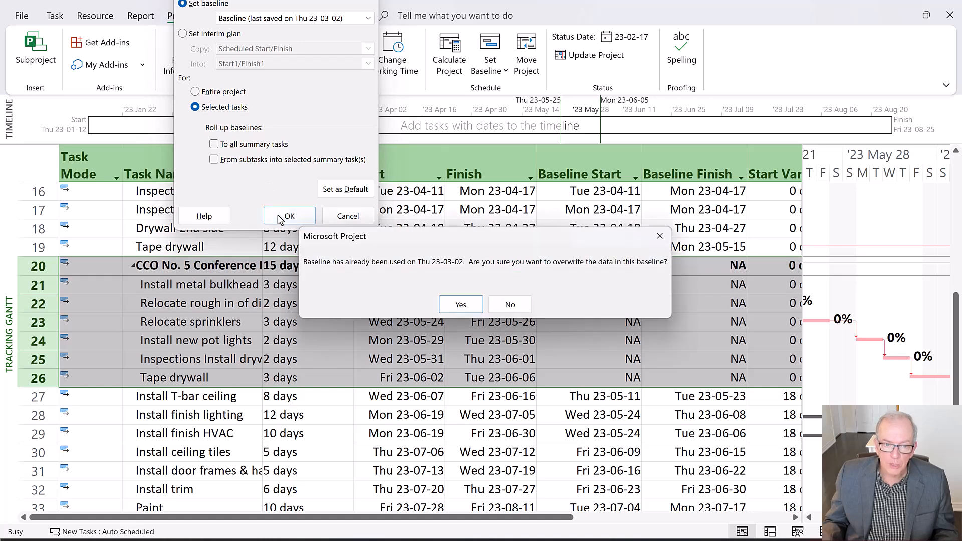
pyautogui.click(461, 305)
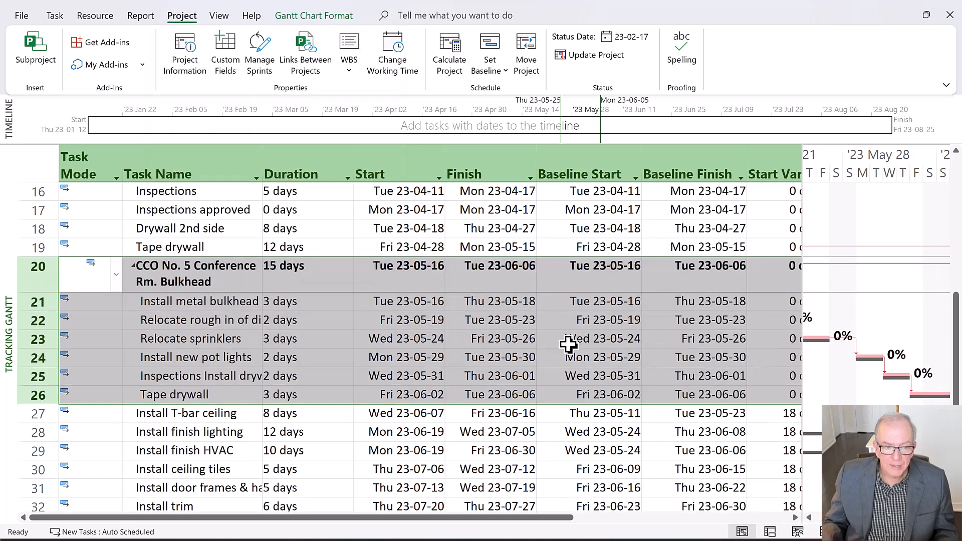
# Set the duration of Install metal bulkhead under CCO No. 5 to 5 days
pyautogui.click(314, 304)
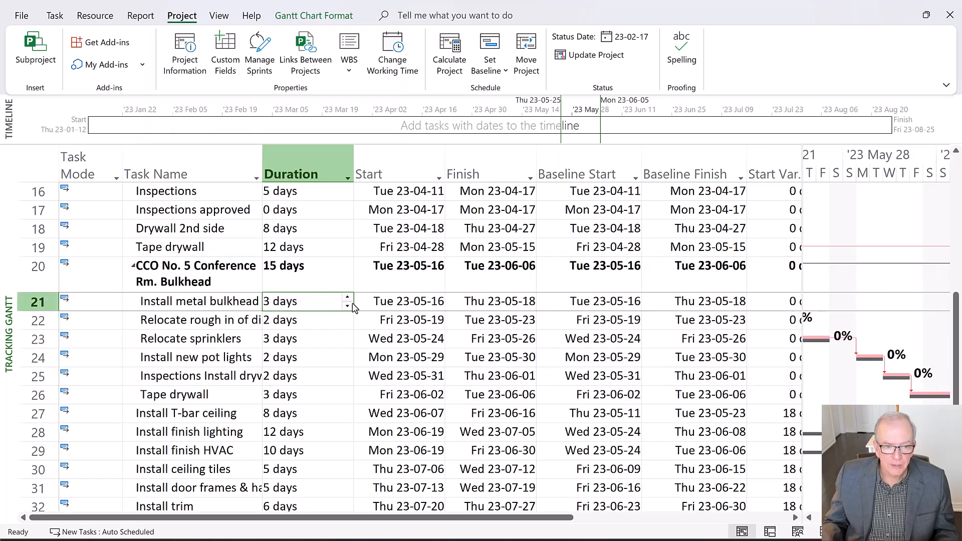
pyautogui.click(349, 298)
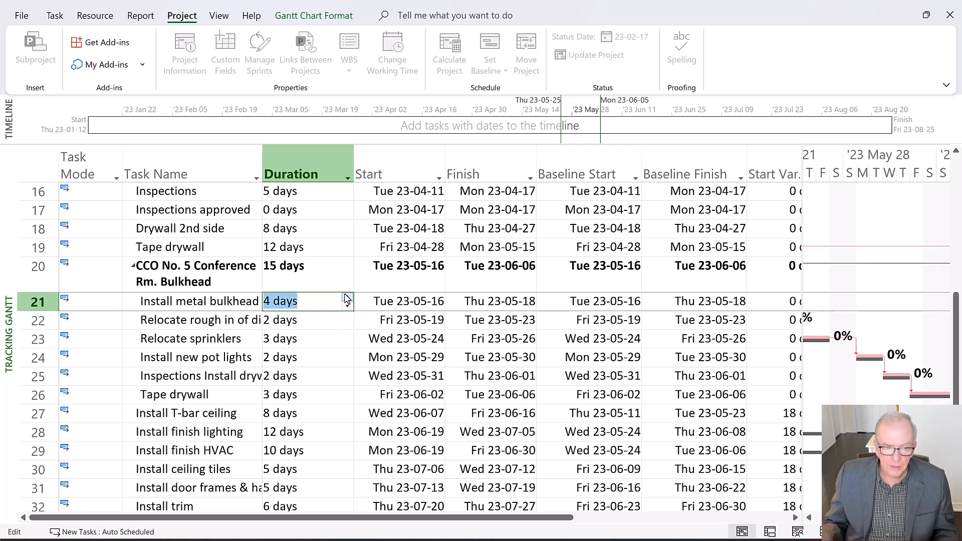
pyautogui.click(339, 319)
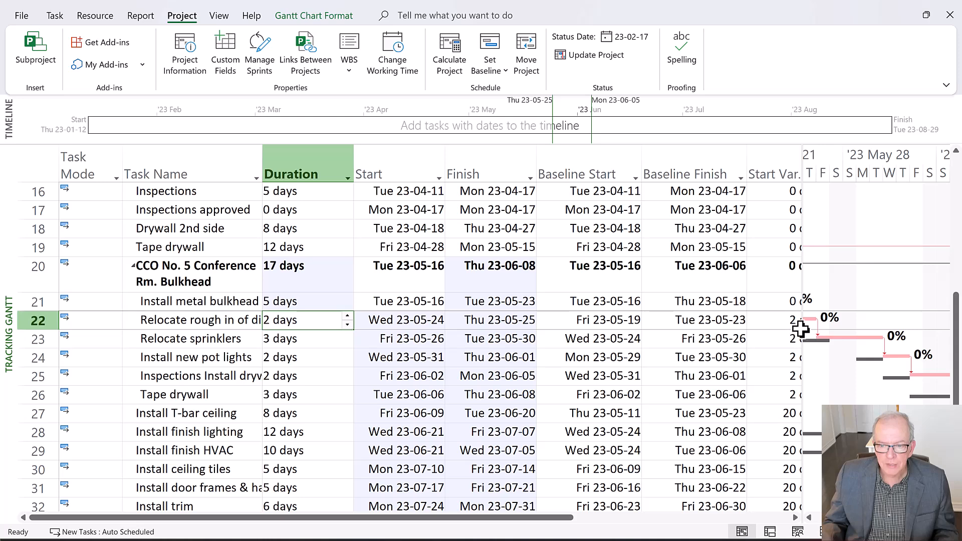
# Widen the table to check the CCO No. 5 start and finish variances, and narrow it to compare the current and baseline bars
pyautogui.moveTo(804, 326); pyautogui.dragTo(860, 323)
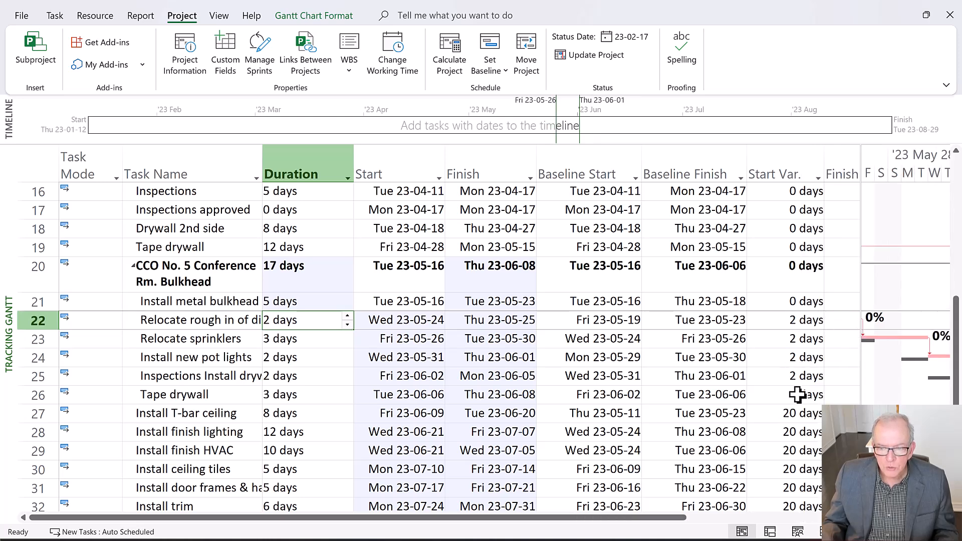
pyautogui.moveTo(861, 315); pyautogui.dragTo(917, 318)
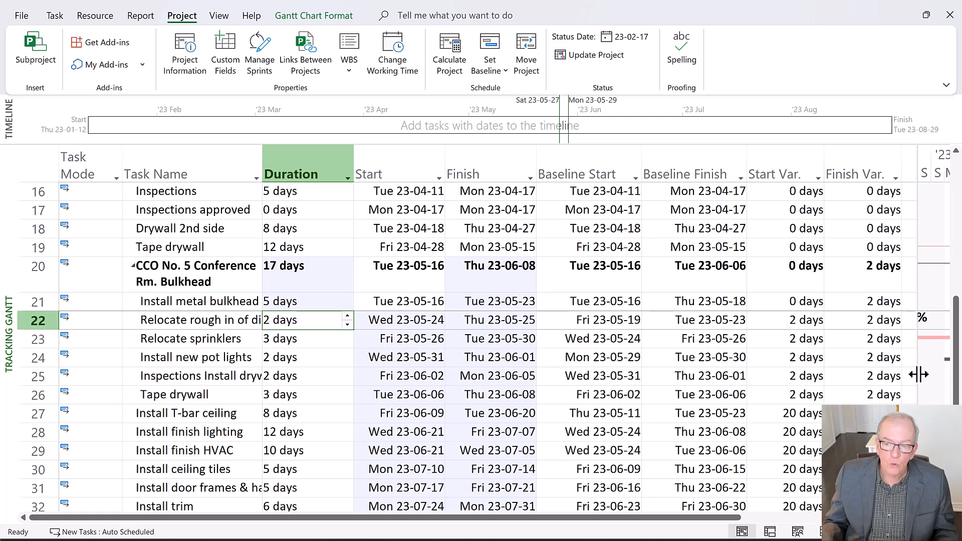
pyautogui.moveTo(918, 375); pyautogui.dragTo(683, 376)
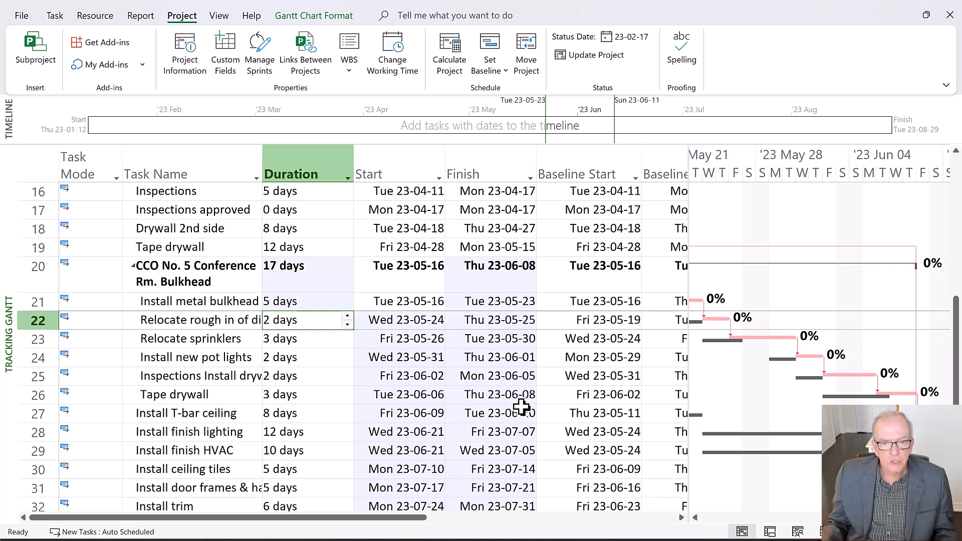
# Go to the start of the task list, switch the task sheet to the Entry table, and check the first tasks' indicators
pyautogui.hotkey('ctrl', 'Home')
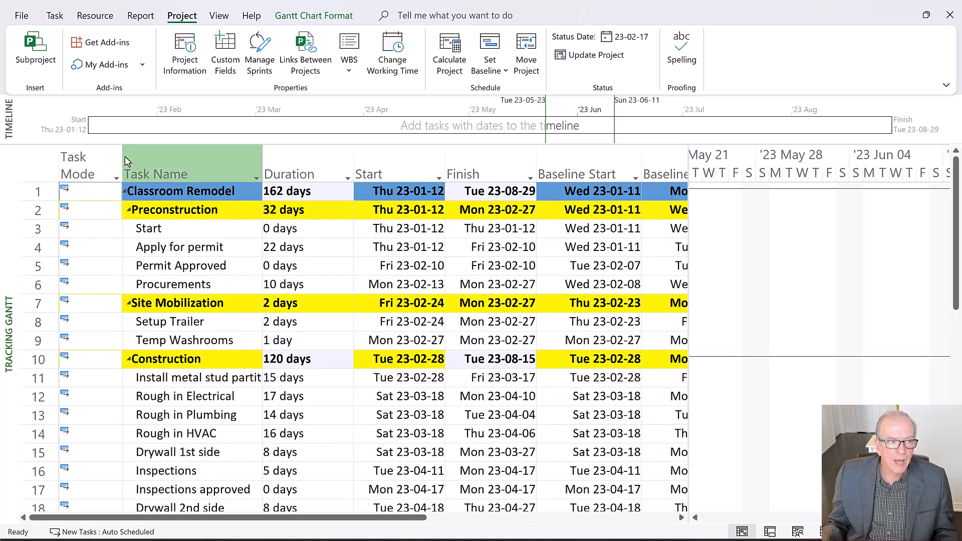
pyautogui.rightClick(36, 156)
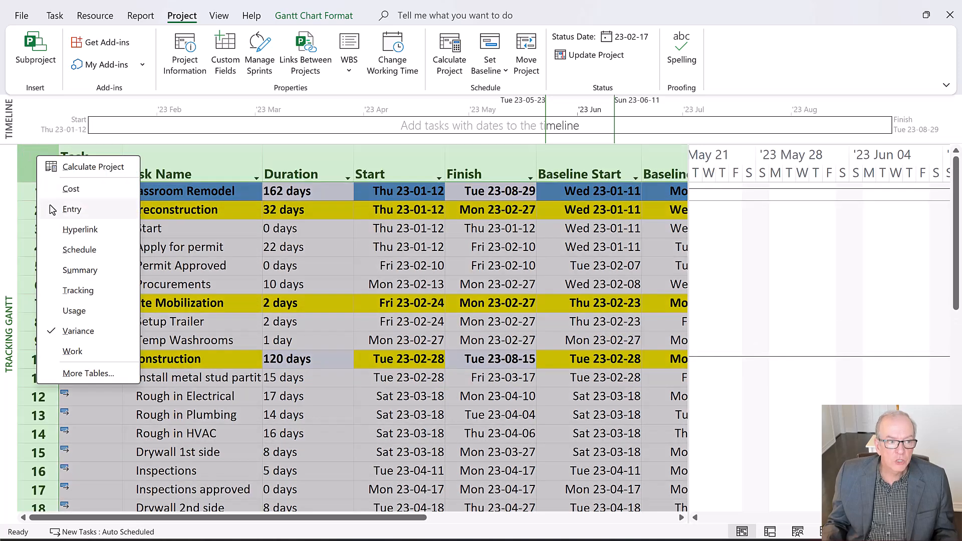
pyautogui.click(70, 208)
pyautogui.moveTo(66, 189)
pyautogui.click(38, 228)
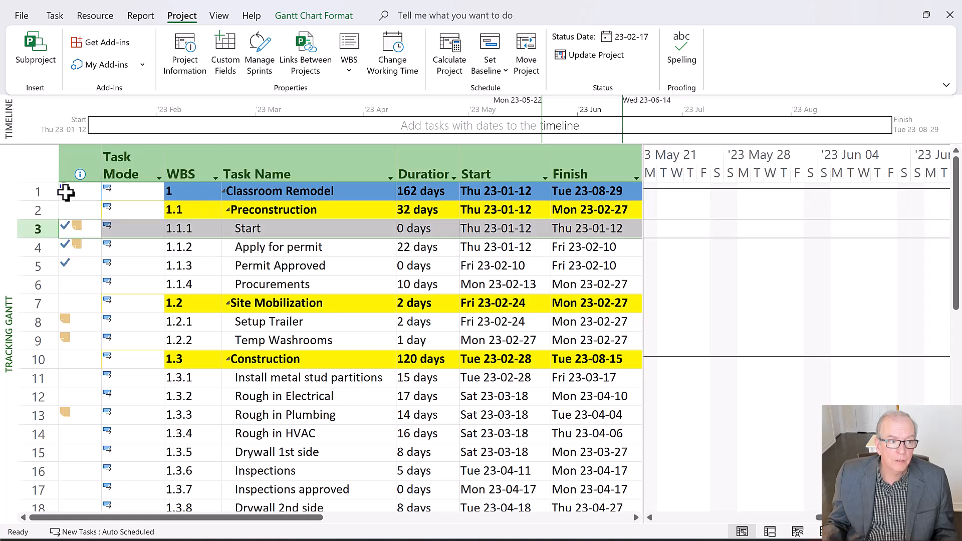
pyautogui.click(44, 247)
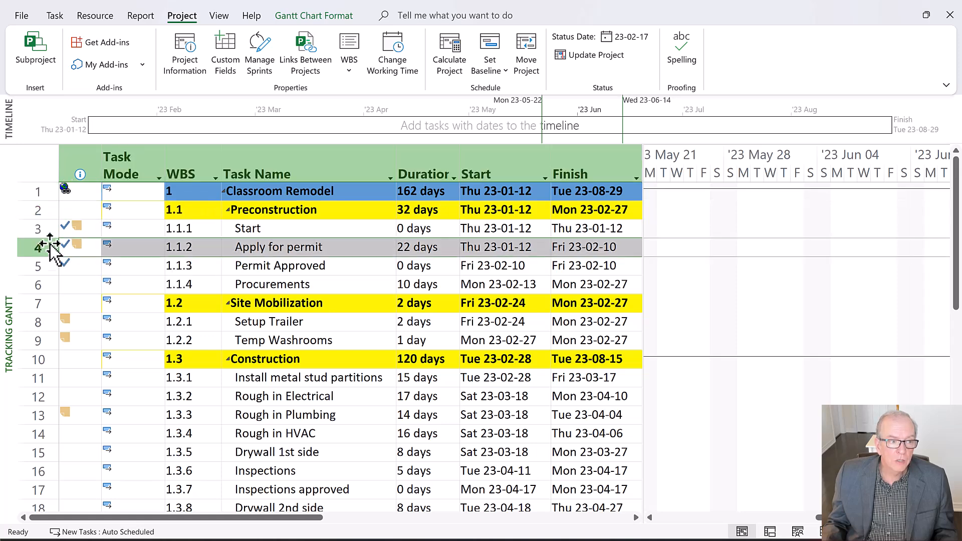
pyautogui.click(66, 191)
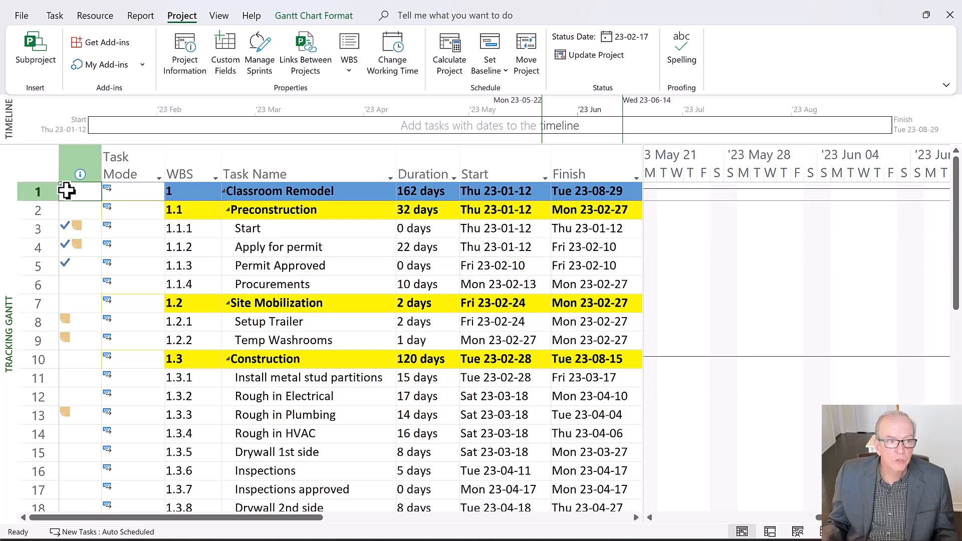
pyautogui.click(56, 210)
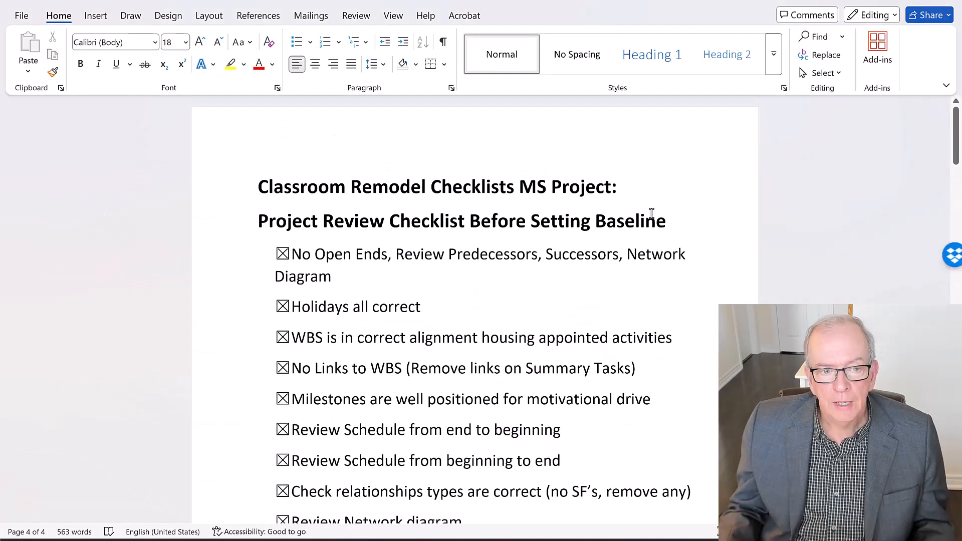
# Check off the six remaining items in the Word change order checklist, from linking the first activity through adjusting durations and testing scenarios
pyautogui.moveTo(957, 136); pyautogui.dragTo(956, 435)
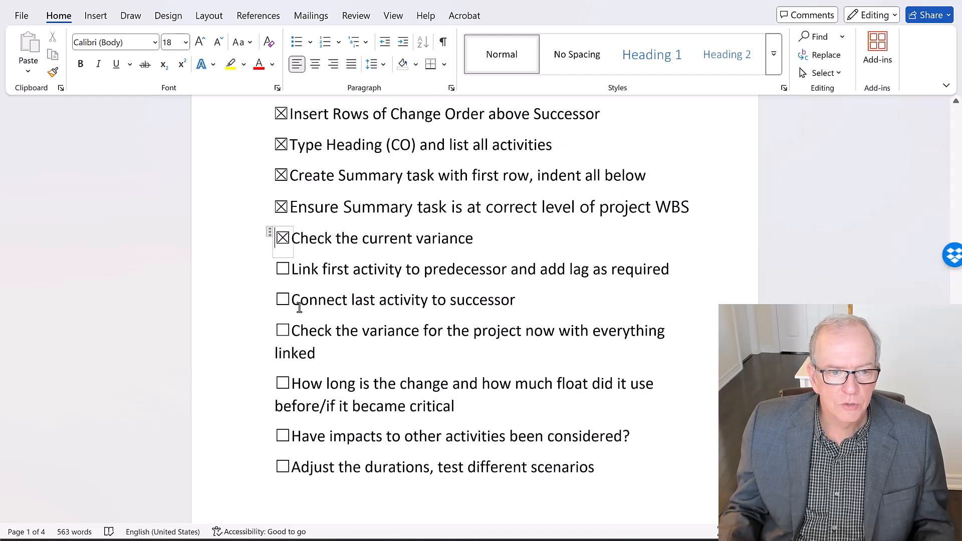
pyautogui.click(280, 271)
pyautogui.click(282, 300)
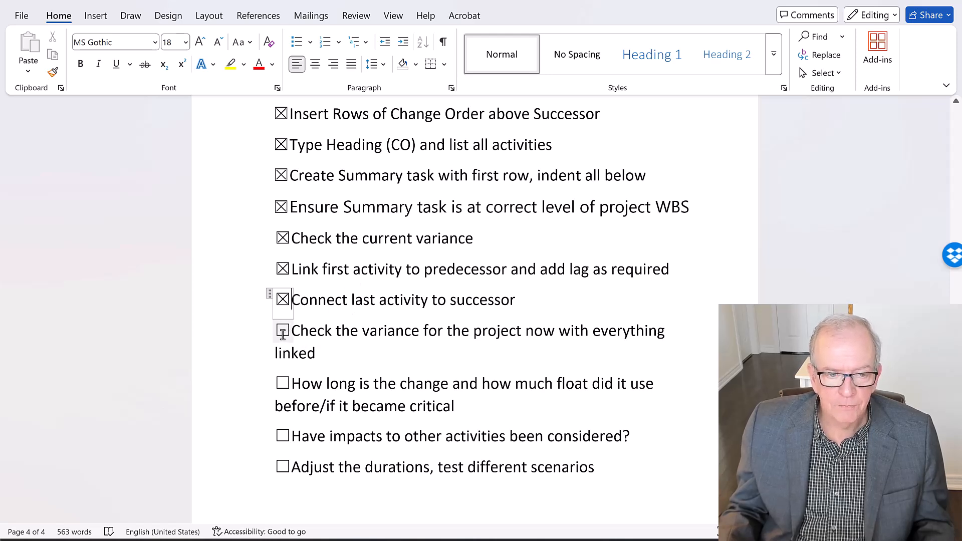
pyautogui.click(283, 333)
pyautogui.click(284, 384)
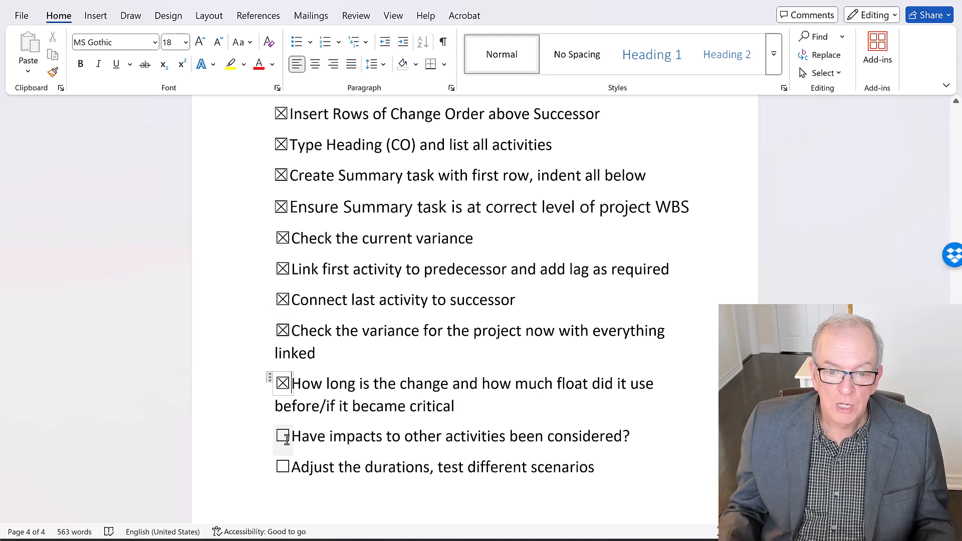
pyautogui.click(285, 438)
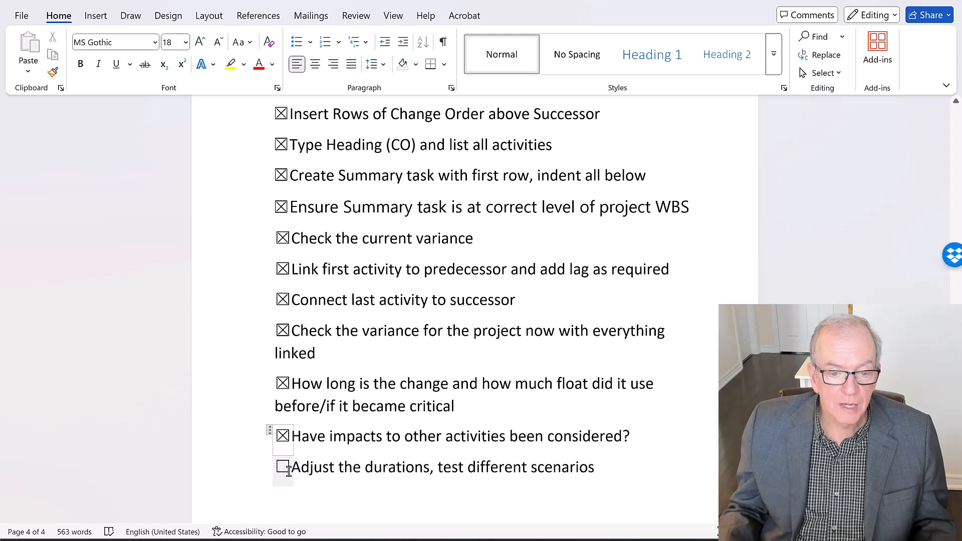
pyautogui.click(283, 467)
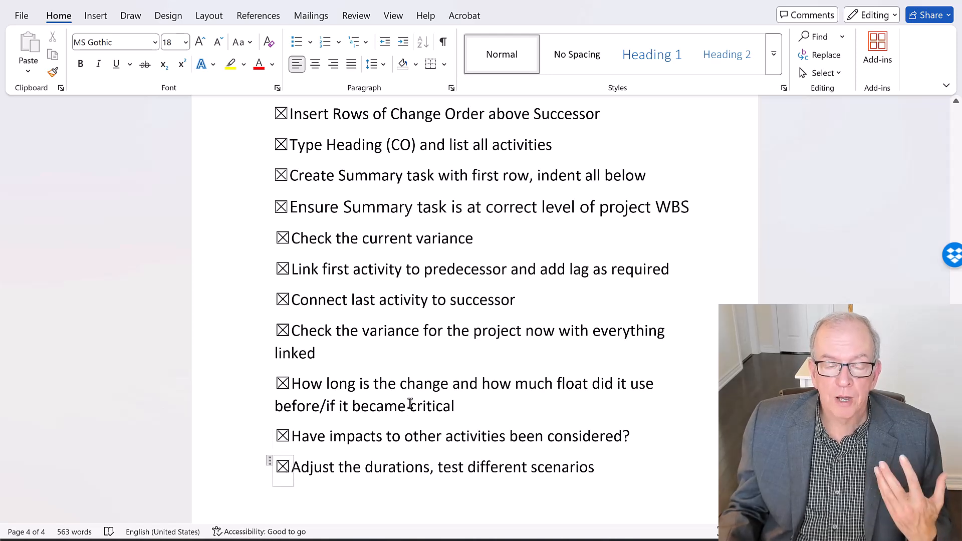